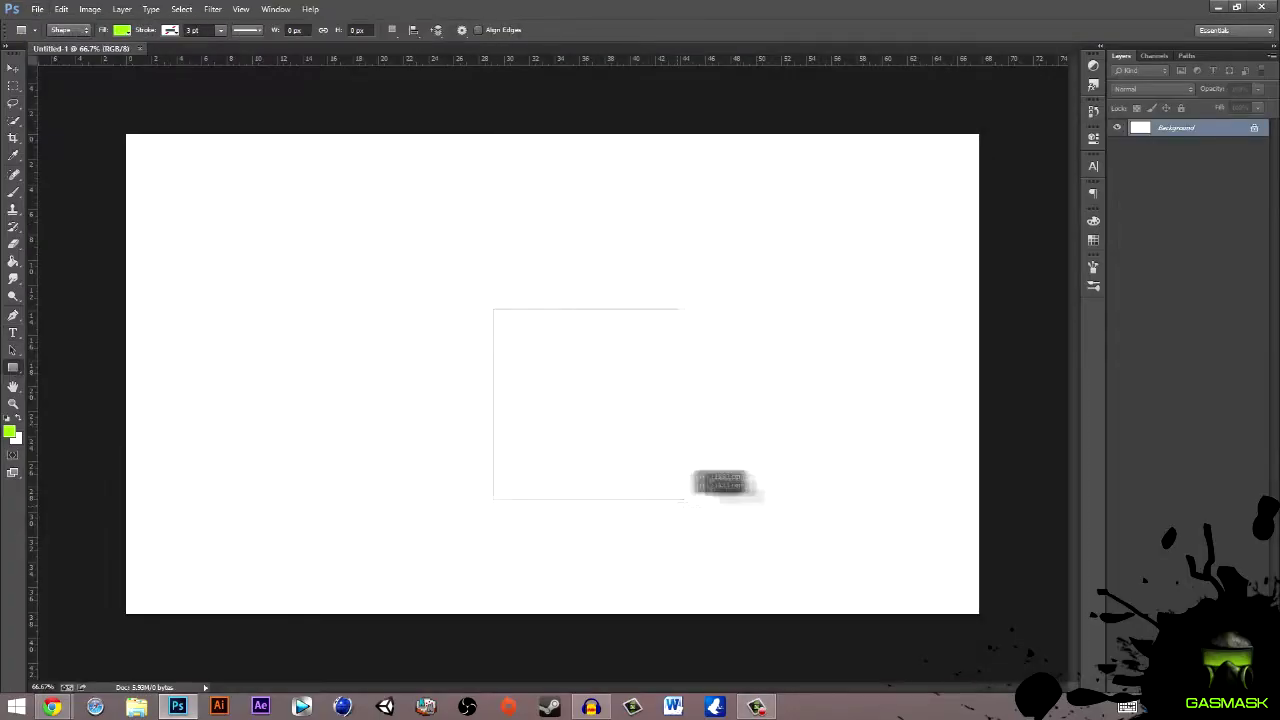
- Draw a small square in the canvas centre, fill it blue, and add a vertical guide
drag(688, 497, 707, 521)
click(904, 211)
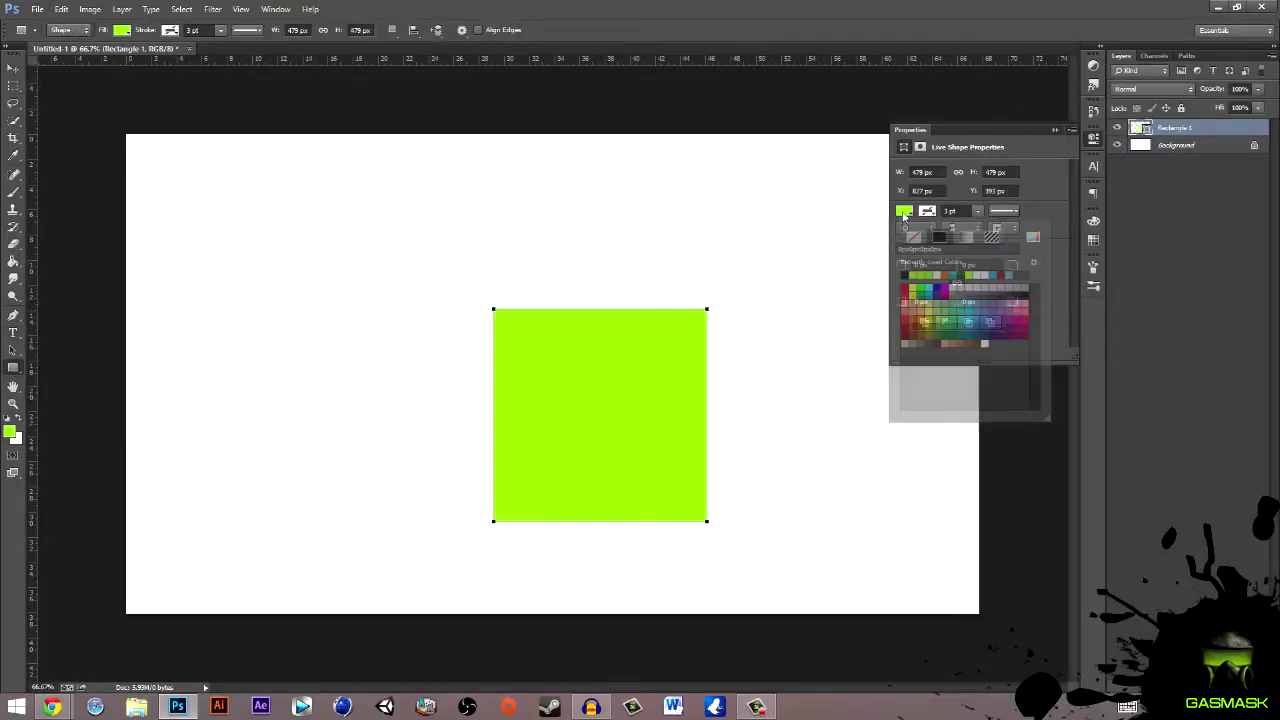
click(1055, 131)
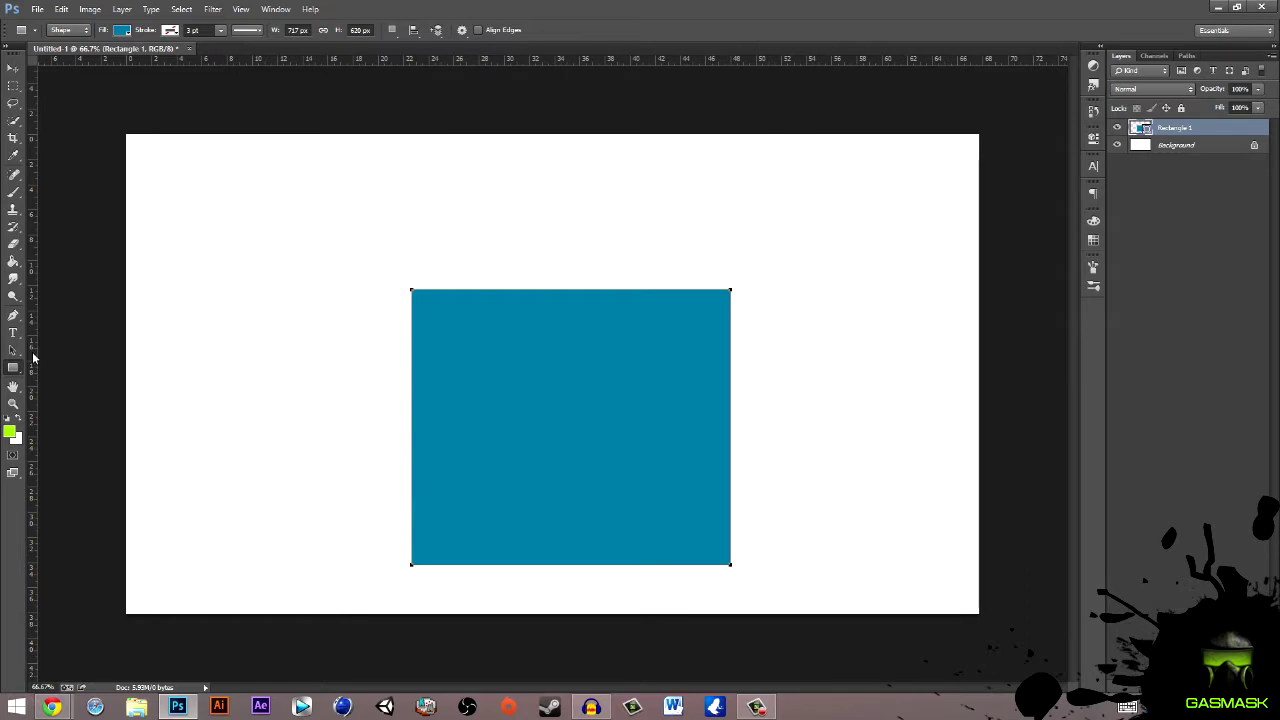
drag(33, 357, 434, 357)
- Replace the square with a blue square drawn between two vertical guides
key(v)
mouse_move(666, 441)
mouse_down()
mouse_move(706, 423)
mouse_move(687, 427)
mouse_up()
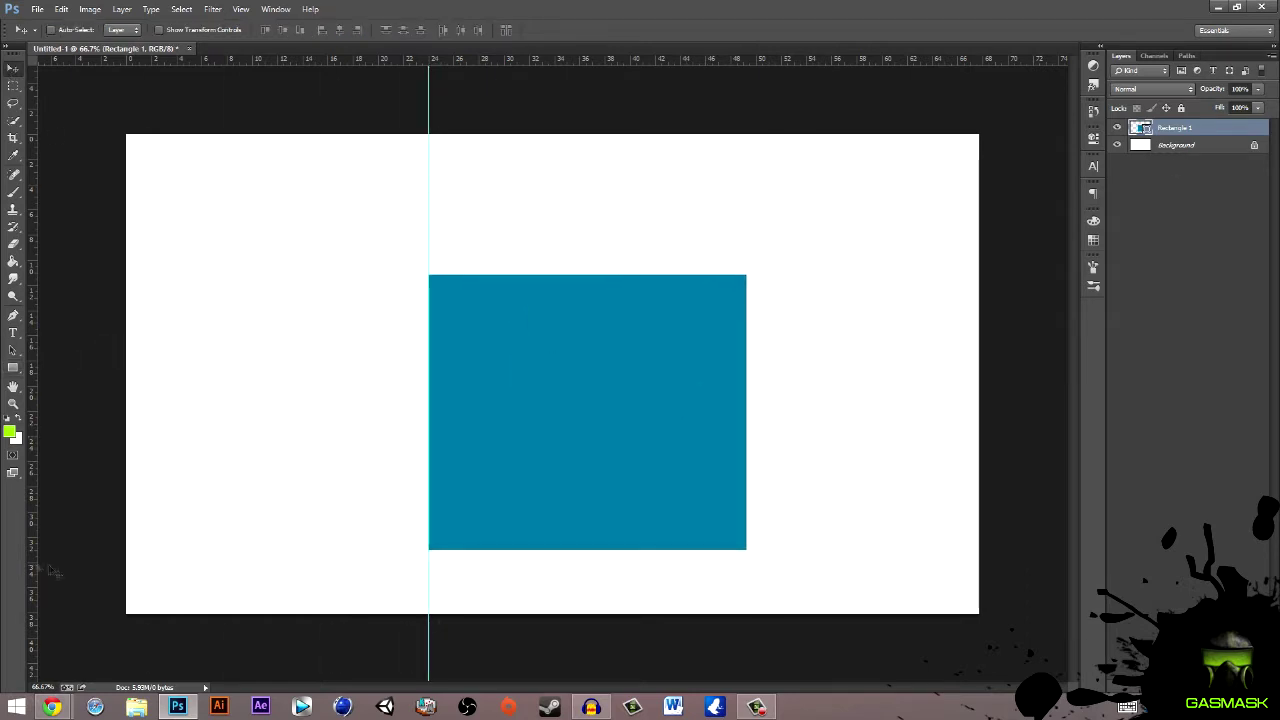
drag(33, 571, 748, 571)
key(Delete)
key(u)
drag(429, 243, 747, 560)
click(122, 29)
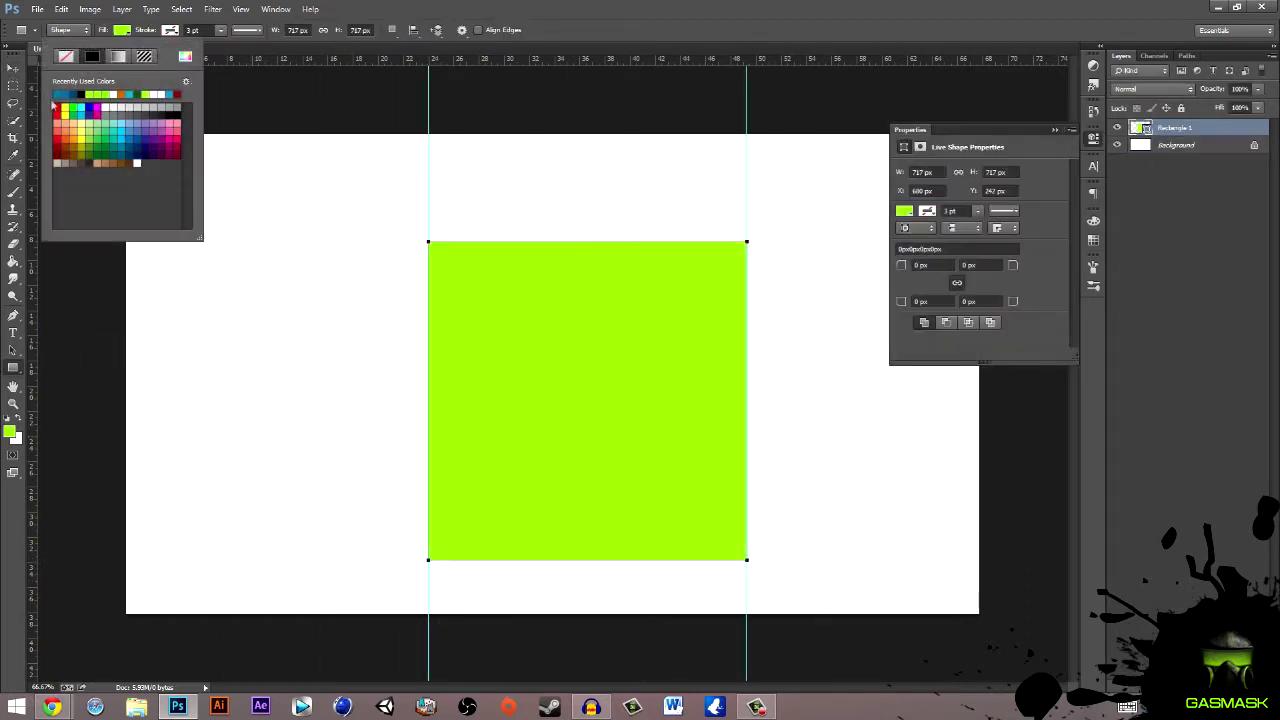
click(60, 94)
- Resize the square with free transform and add a guide across it
mouse_move(31, 368)
mouse_down()
mouse_move(756, 172)
mouse_move(630, 166)
mouse_up()
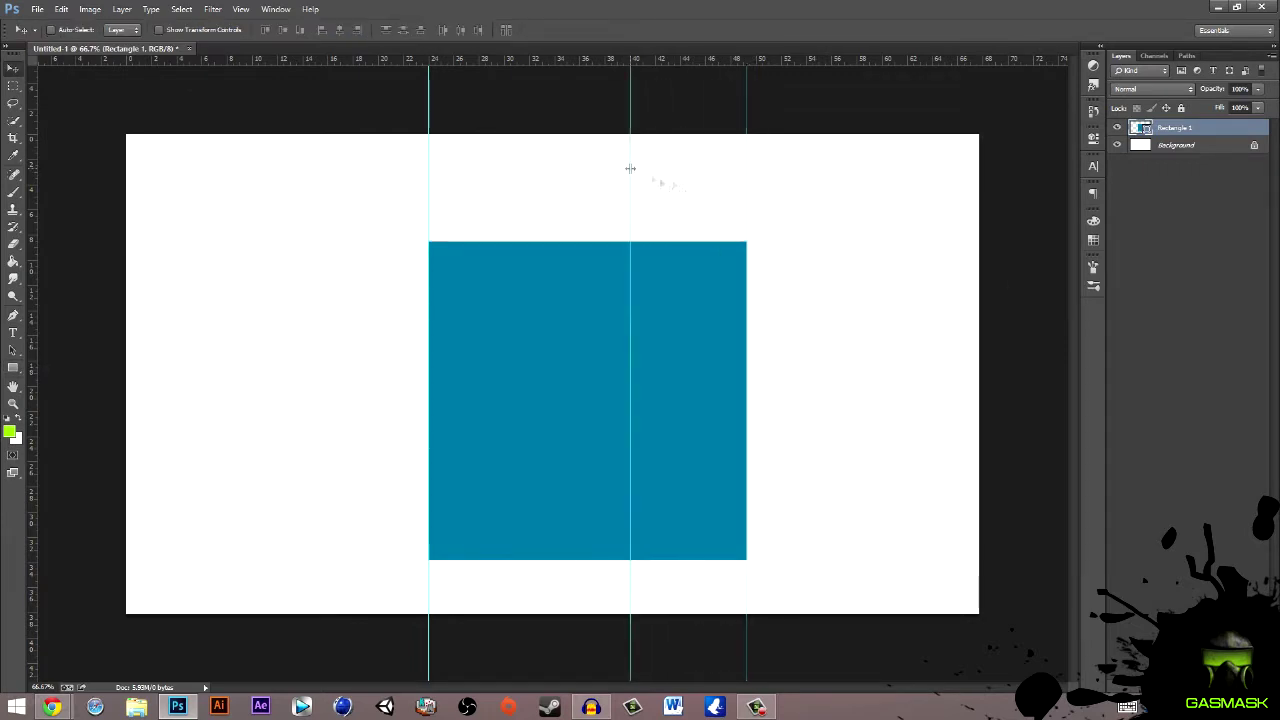
key(ctrl+t)
drag(746, 560, 596, 472)
key(Return)
scroll(596, 472, up, 3)
- Add vertical guides dividing the square into eight columns
drag(31, 390, 369, 392)
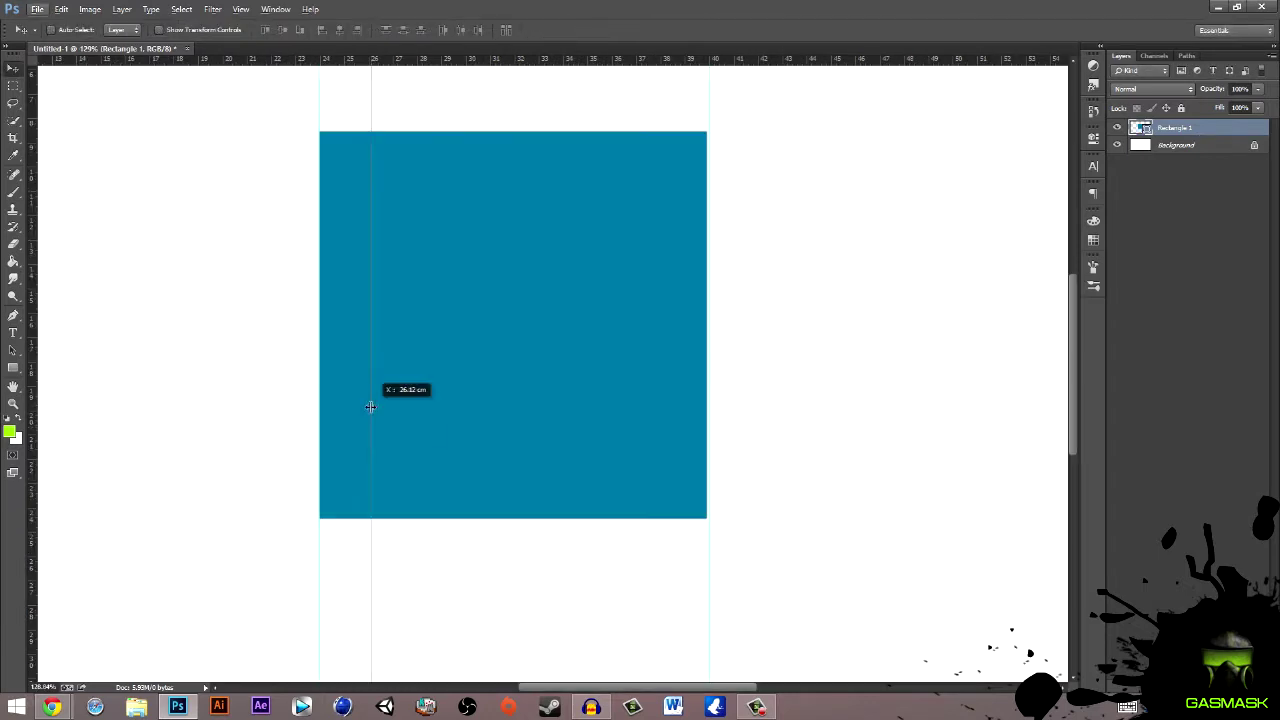
drag(31, 450, 417, 468)
mouse_move(31, 480)
mouse_down()
mouse_move(467, 503)
mouse_move(514, 478)
mouse_move(513, 514)
mouse_up()
scroll(520, 514, up, 3)
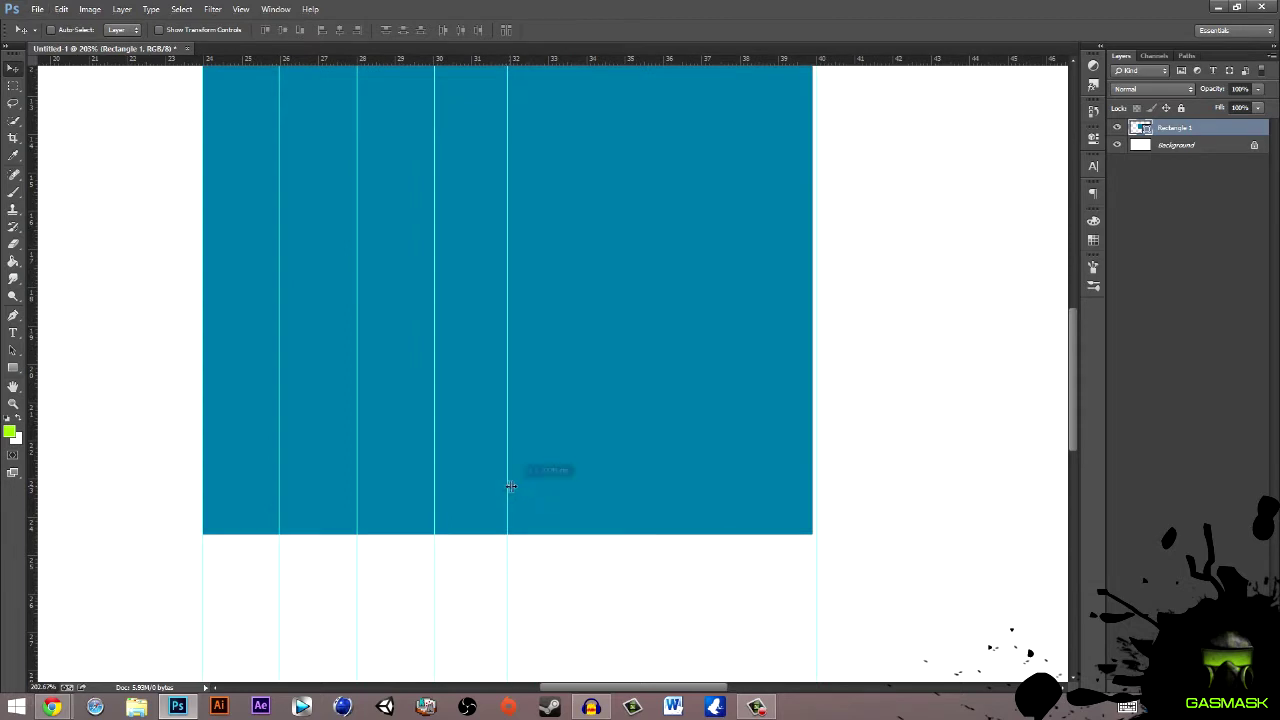
scroll(520, 495, down, 3)
scroll(556, 458, up, 6)
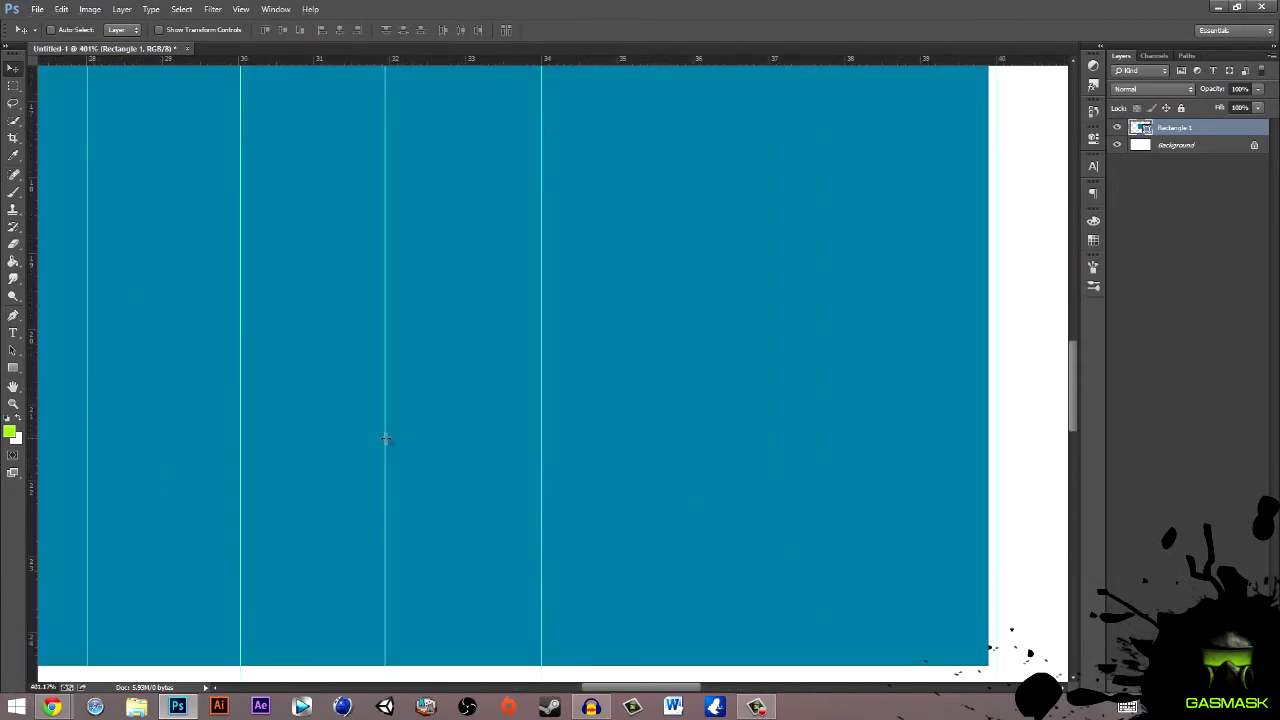
drag(450, 432, 693, 428)
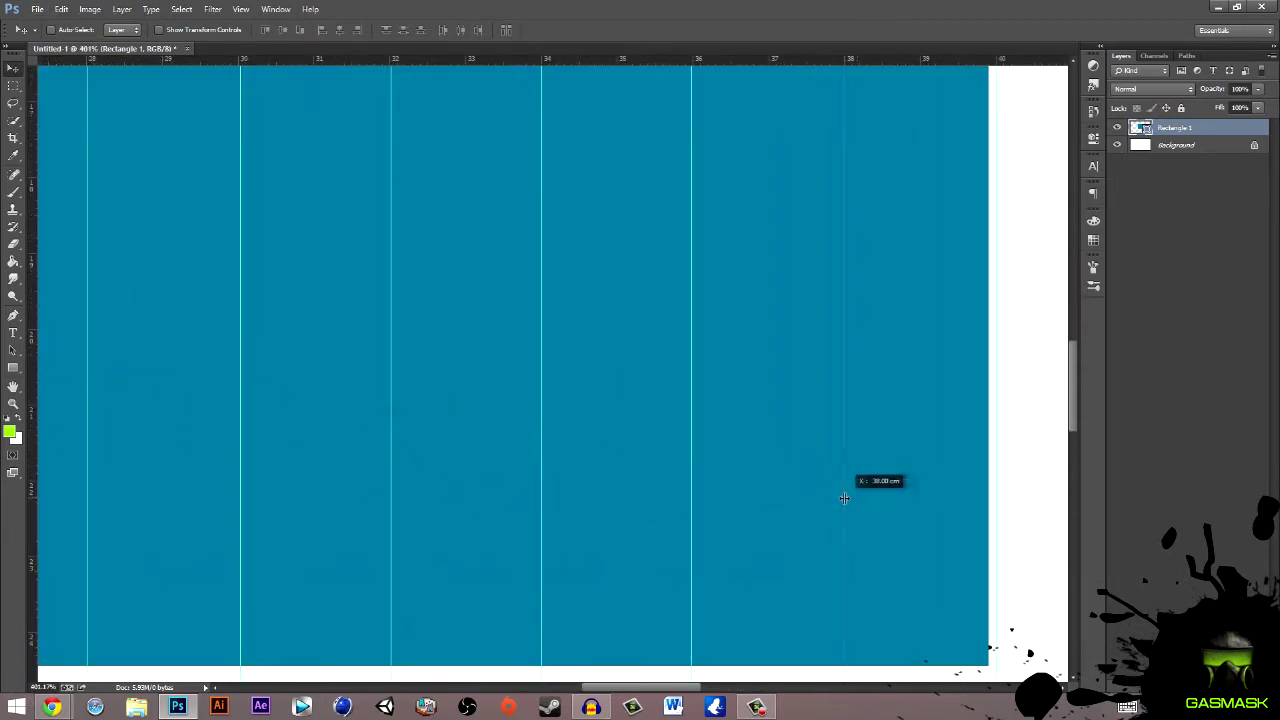
drag(844, 498, 843, 505)
scroll(538, 481, down, 5)
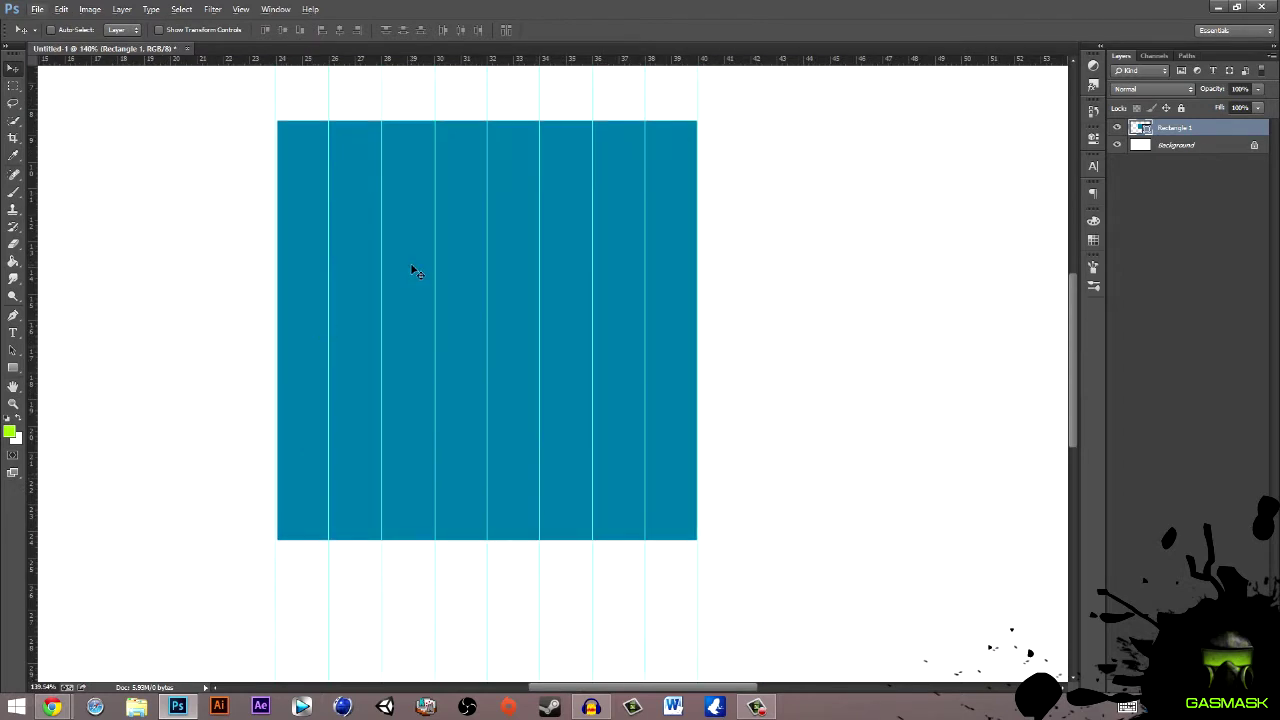
- Align the square's top edge to a new horizontal guide and resize it
drag(333, 70, 334, 108)
drag(481, 274, 483, 258)
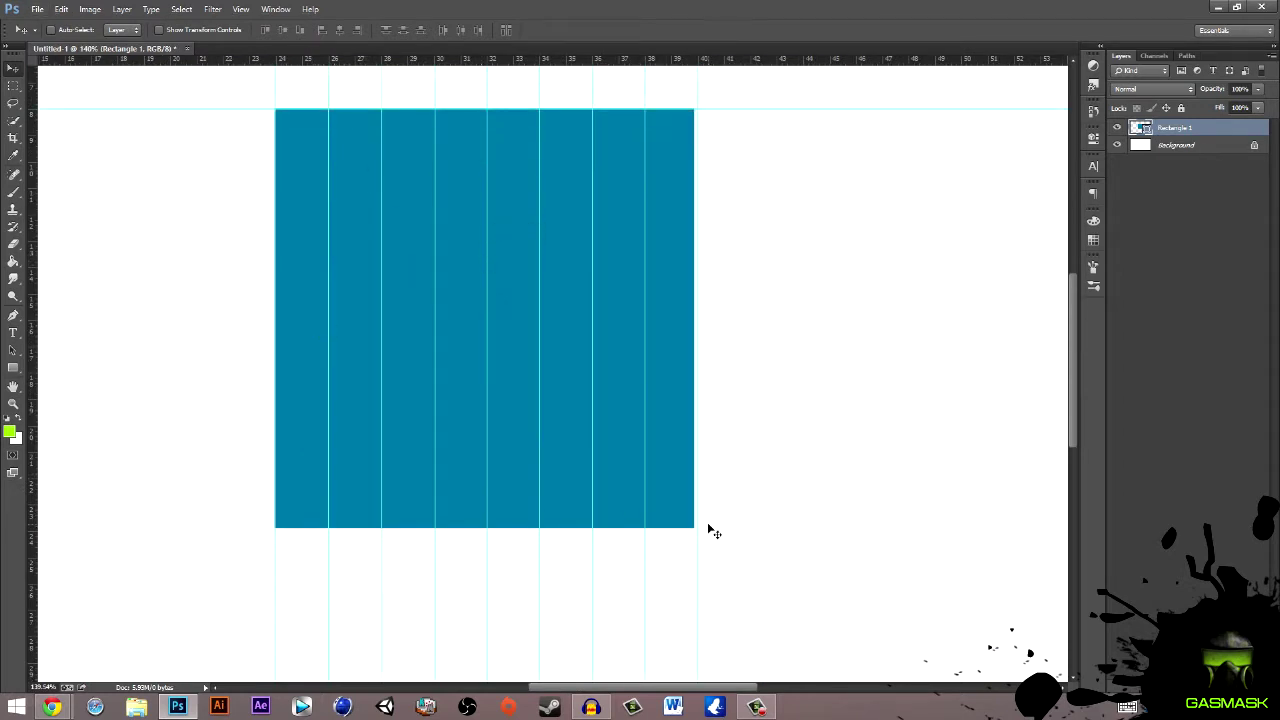
key(shift+Down)
key(shift+Down)
key(shift+Down)
key(shift+Down)
key(ctrl+t)
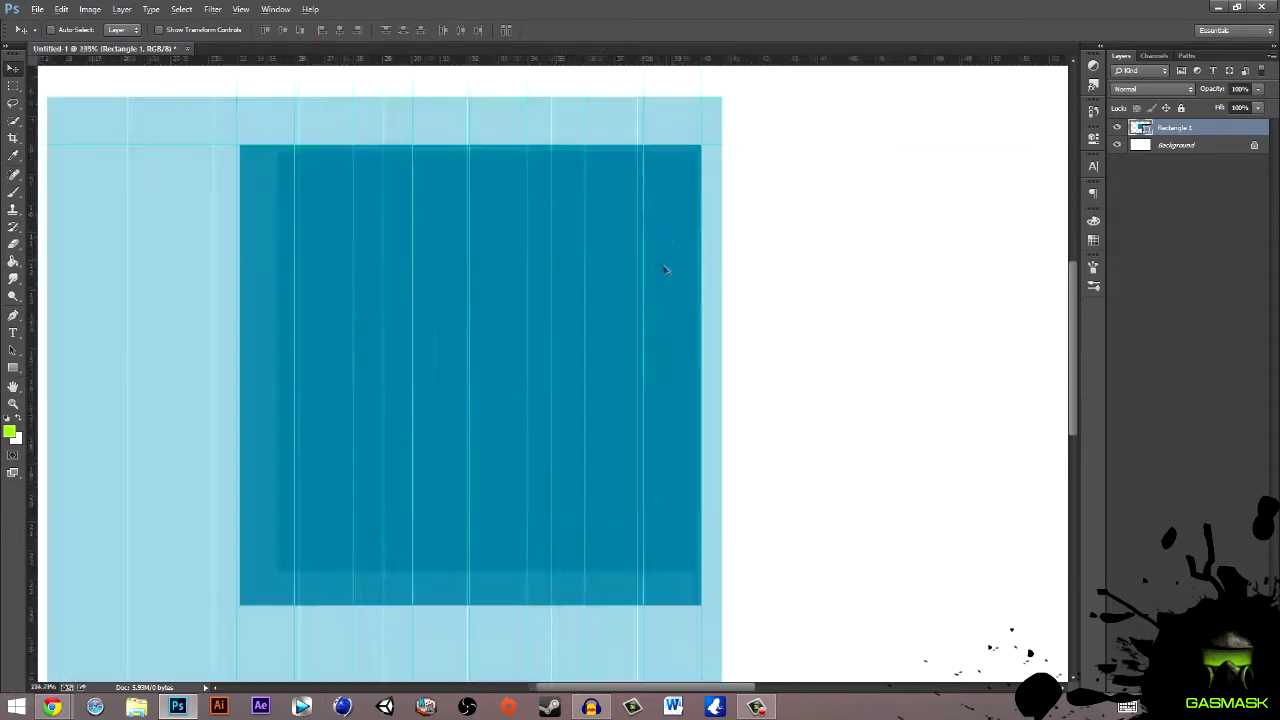
scroll(666, 266, up, 4)
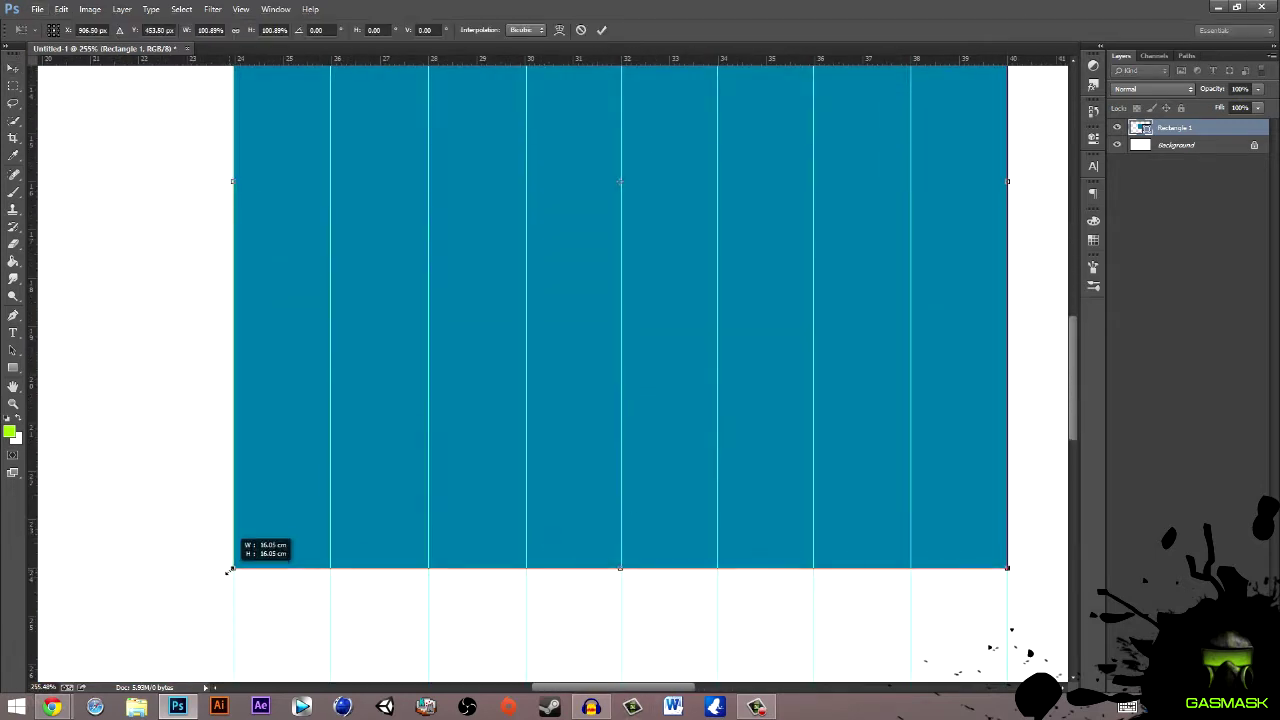
scroll(434, 254, down, 4)
key(Return)
- Stretch the square to fit the columns and add horizontal row guides
drag(450, 60, 450, 147)
mouse_move(400, 60)
mouse_down()
mouse_move(400, 194)
mouse_move(386, 241)
mouse_move(400, 334)
mouse_up()
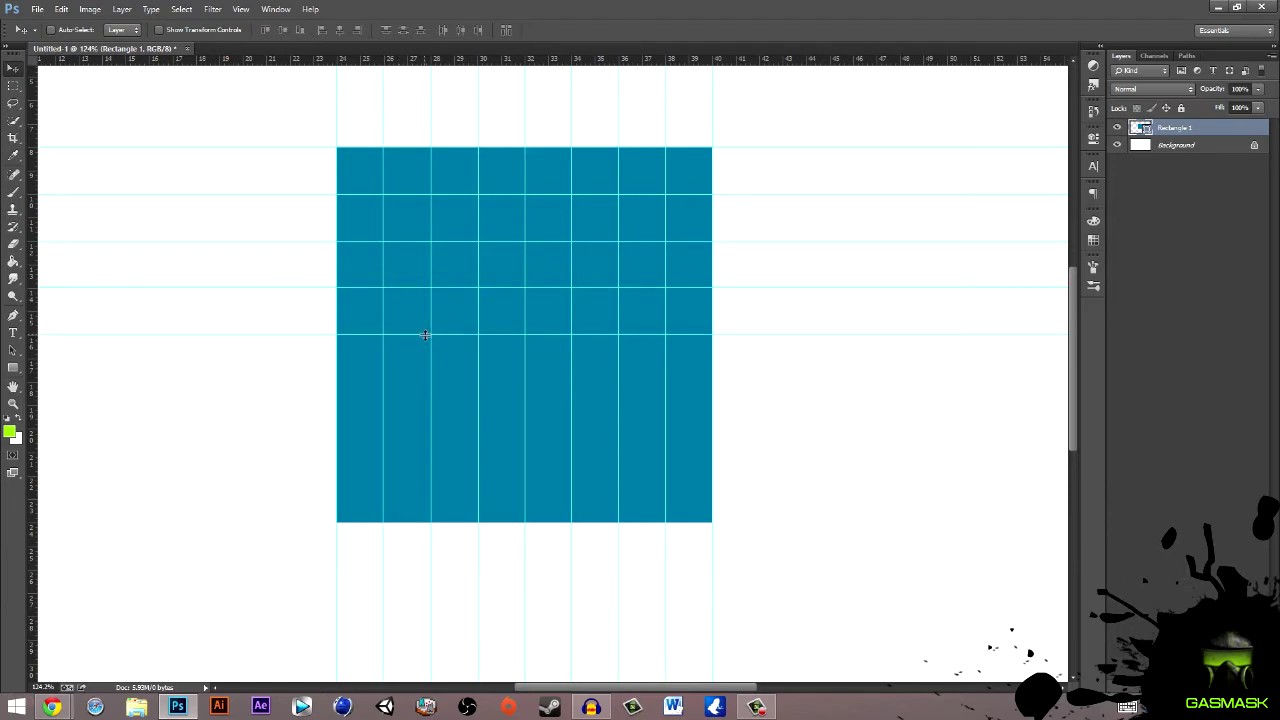
mouse_move(410, 60)
mouse_down()
mouse_move(405, 381)
mouse_move(390, 428)
mouse_up()
drag(390, 60, 384, 478)
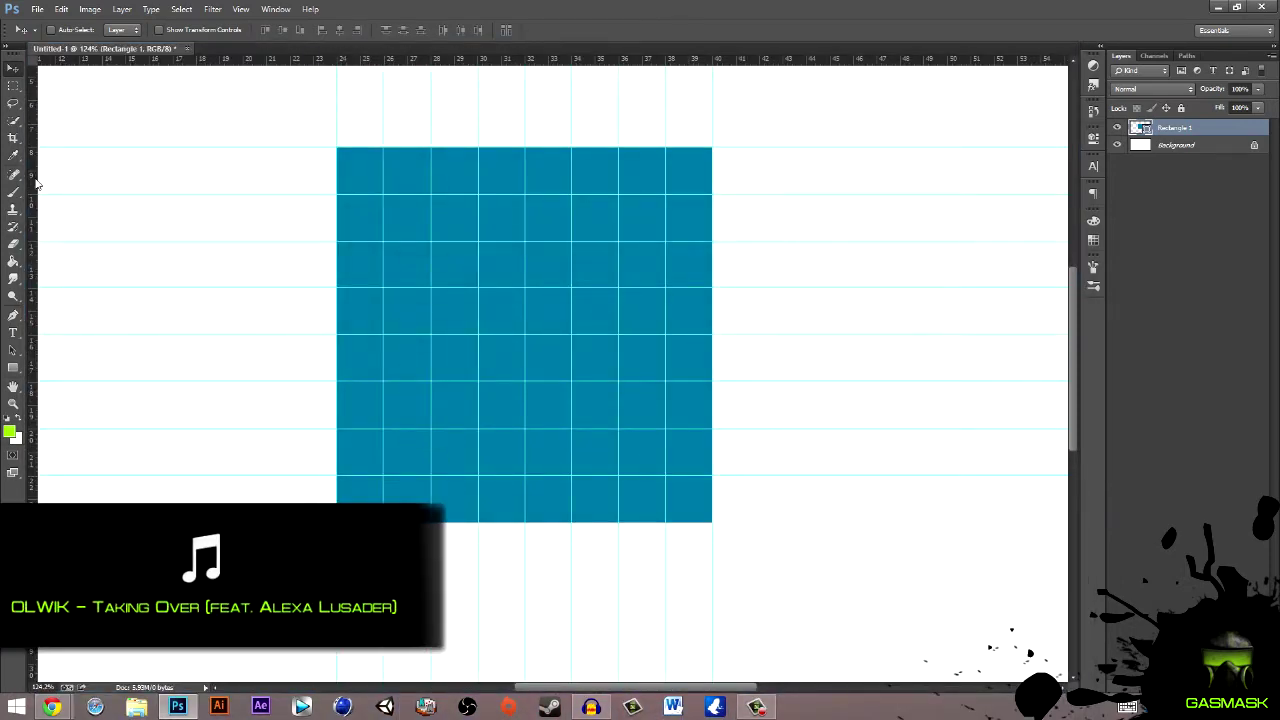
- Rasterize the square layer and lighten the top-left grid cell
right_click(1175, 128)
click(1160, 261)
key(m)
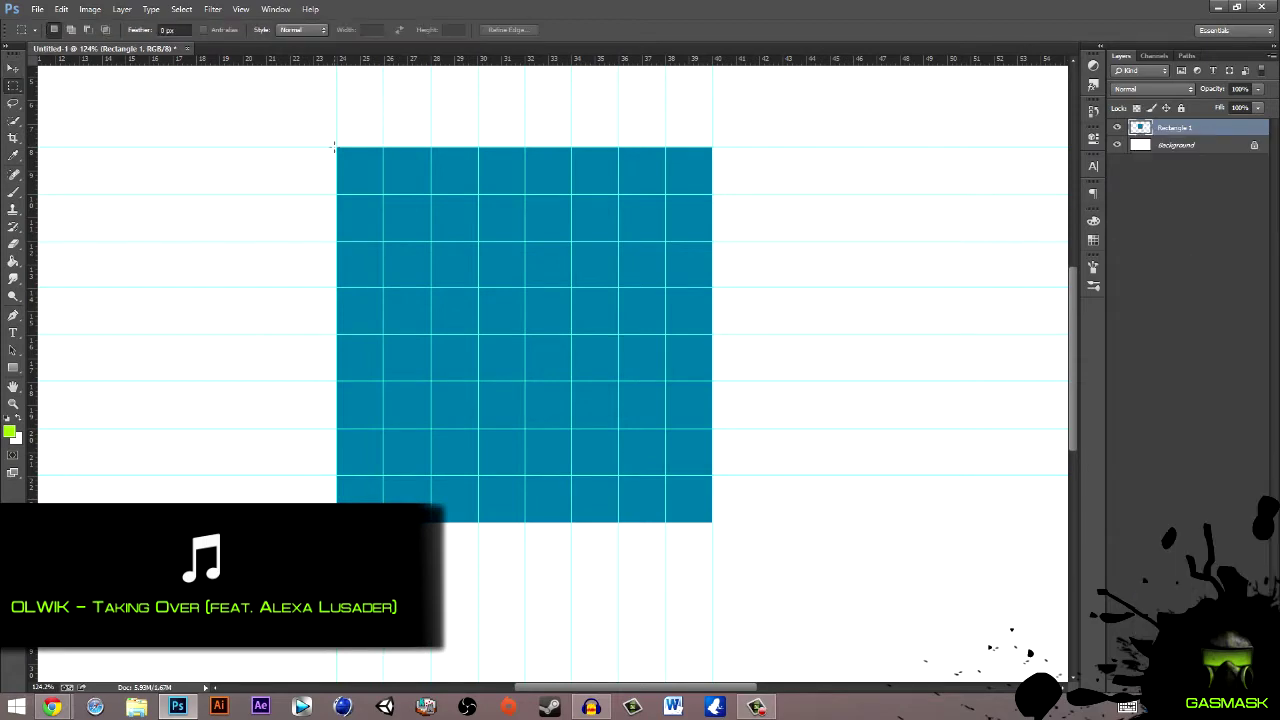
drag(337, 147, 383, 194)
key(ctrl+u)
drag(323, 94, 200, 277)
- Darken the third and fourth cells of the top row with Hue/Saturation
drag(171, 406, 197, 406)
key(Return)
mouse_move(383, 147)
mouse_down()
mouse_move(430, 194)
mouse_move(462, 176)
mouse_up()
key(ctrl+u)
drag(182, 392, 205, 392)
key(Return)
drag(478, 147, 525, 194)
key(ctrl+u)
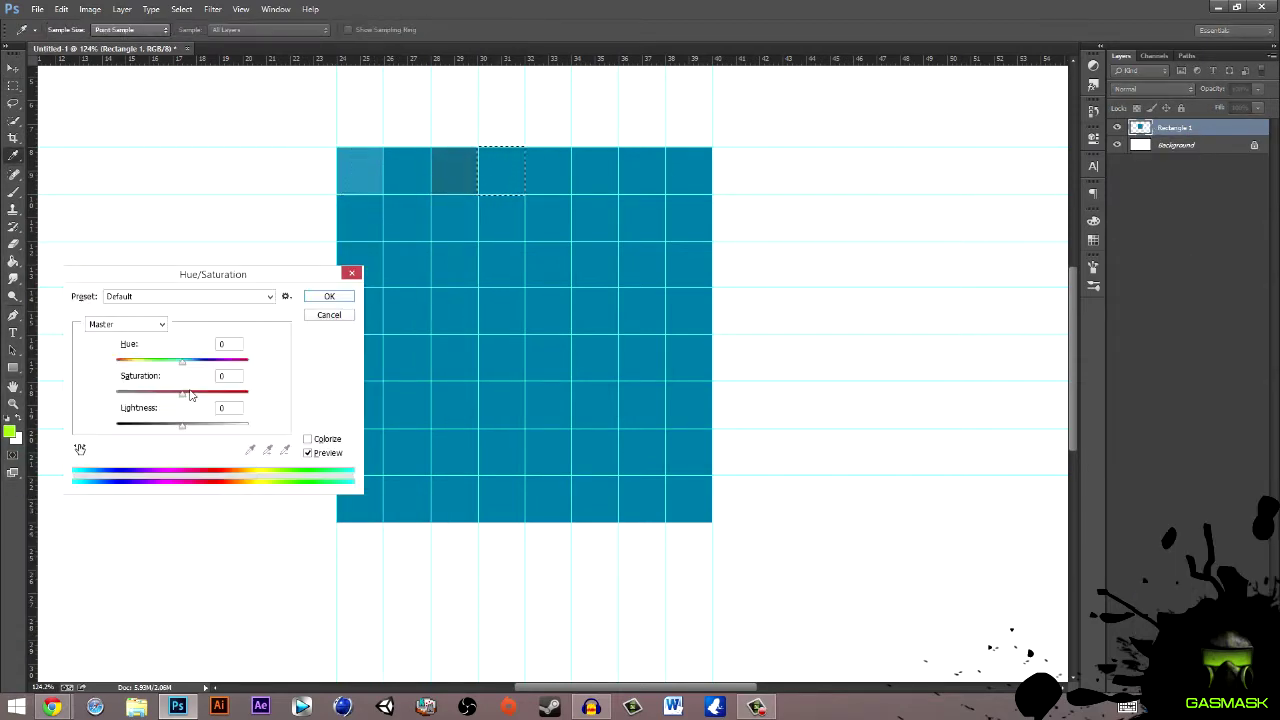
drag(190, 394, 197, 394)
key(Return)
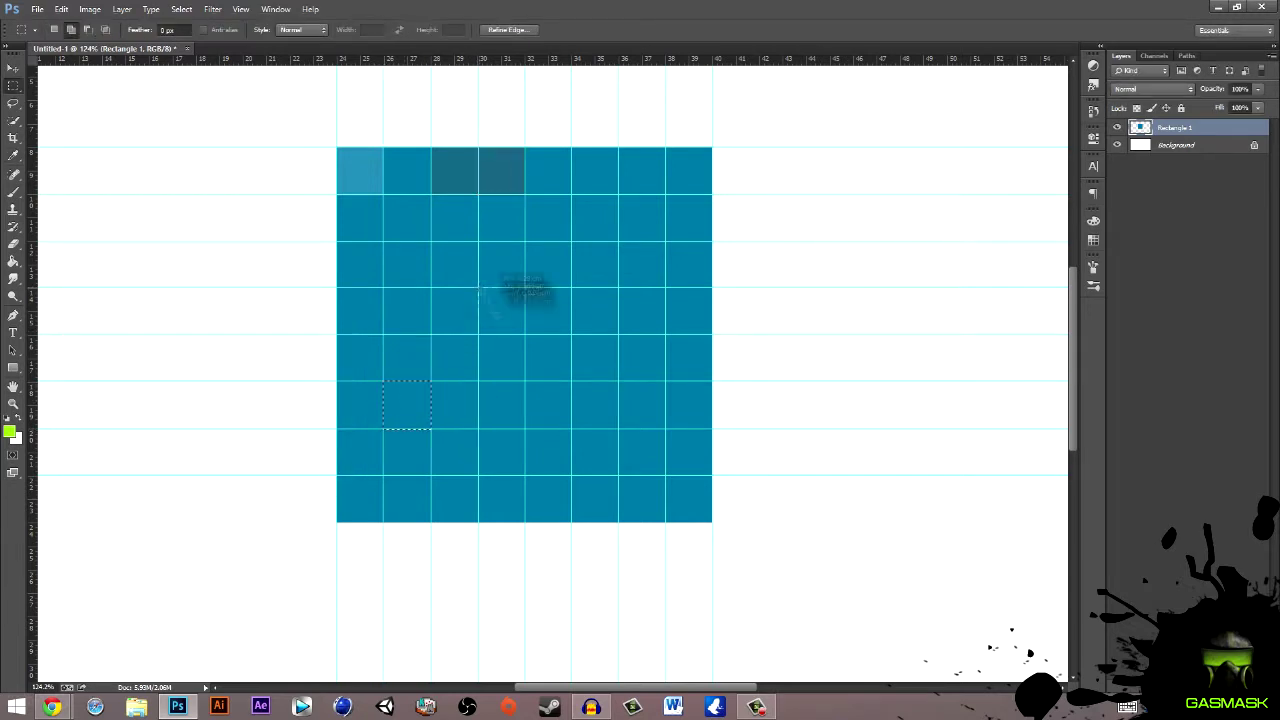
- Select seven scattered grid cells and lighten them together
drag(478, 287, 525, 334)
drag(665, 194, 618, 241)
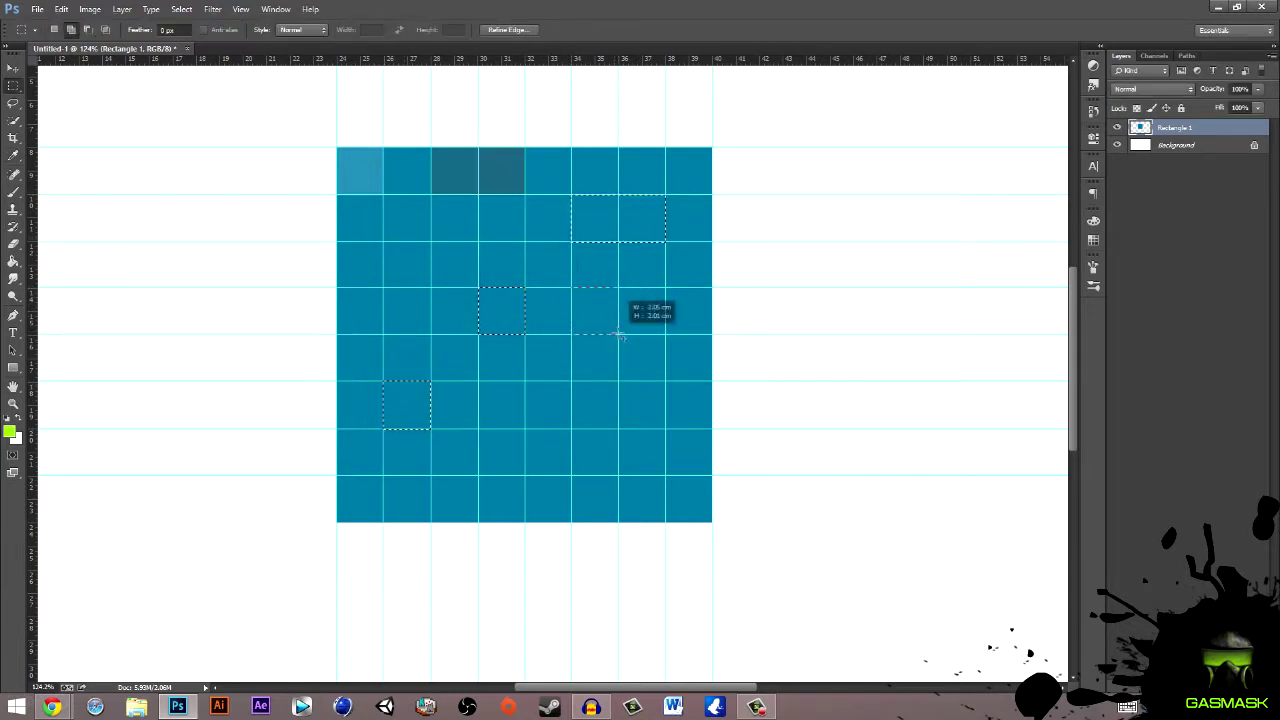
drag(618, 381, 665, 428)
drag(524, 334, 571, 381)
drag(431, 475, 478, 526)
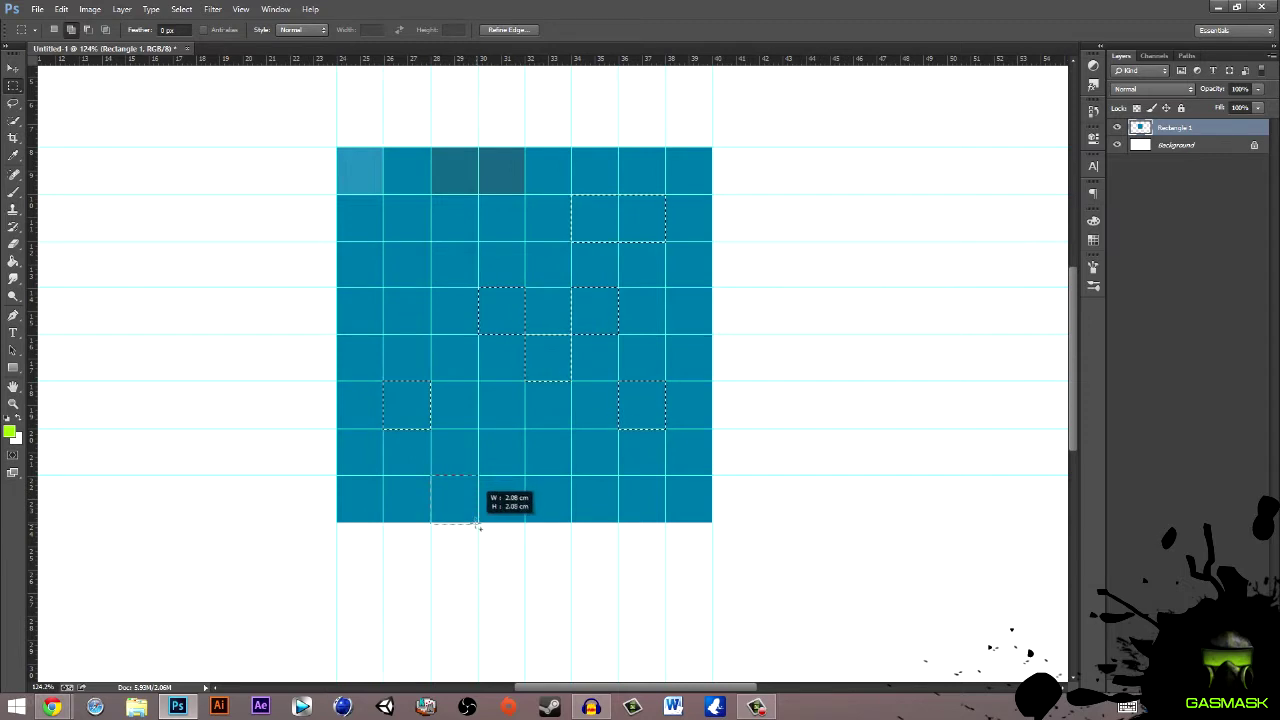
drag(618, 475, 665, 522)
drag(337, 194, 383, 241)
key(ctrl+u)
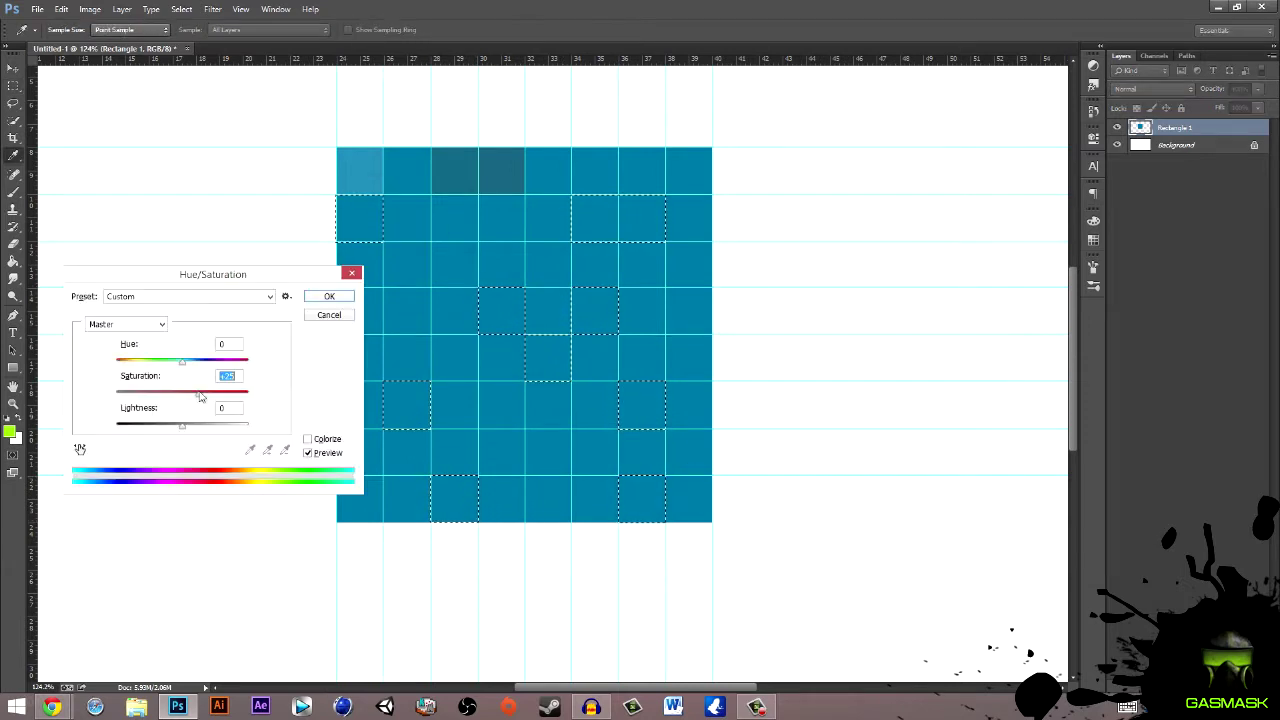
key(Tab)
key(Return)
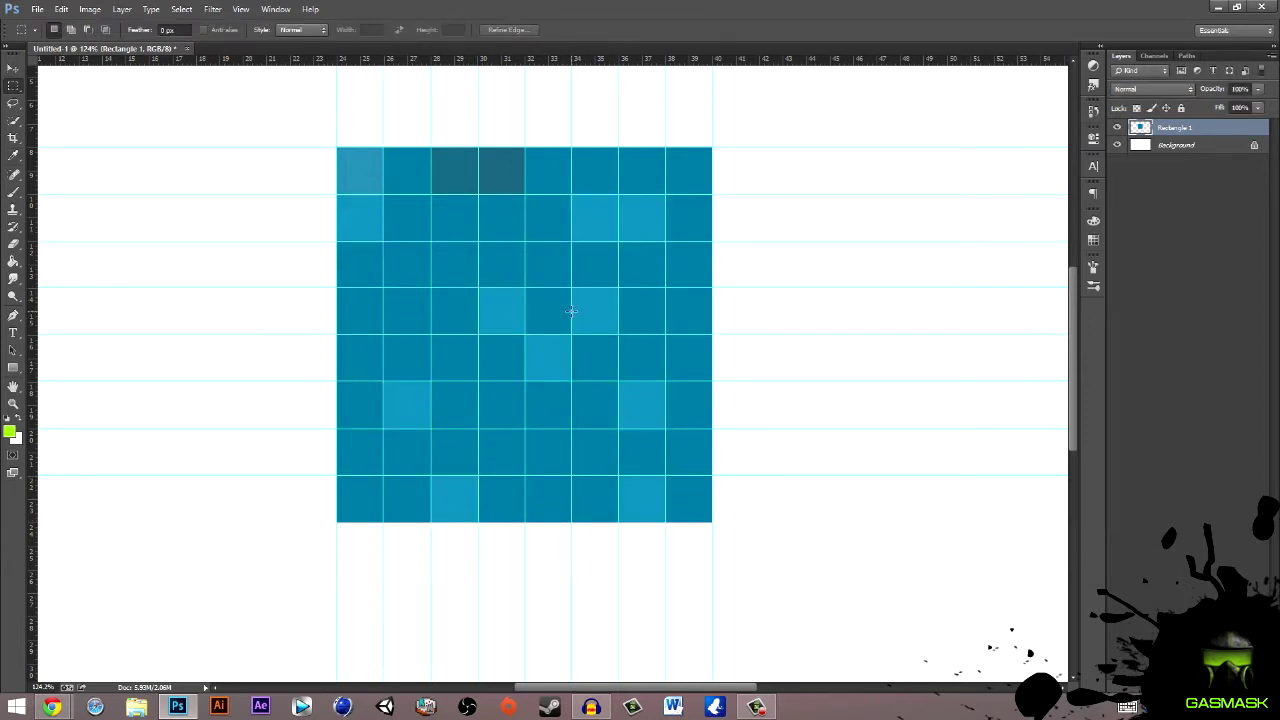
- Shift two bottom-row cells to red with a hue of 180
key(ctrl+u)
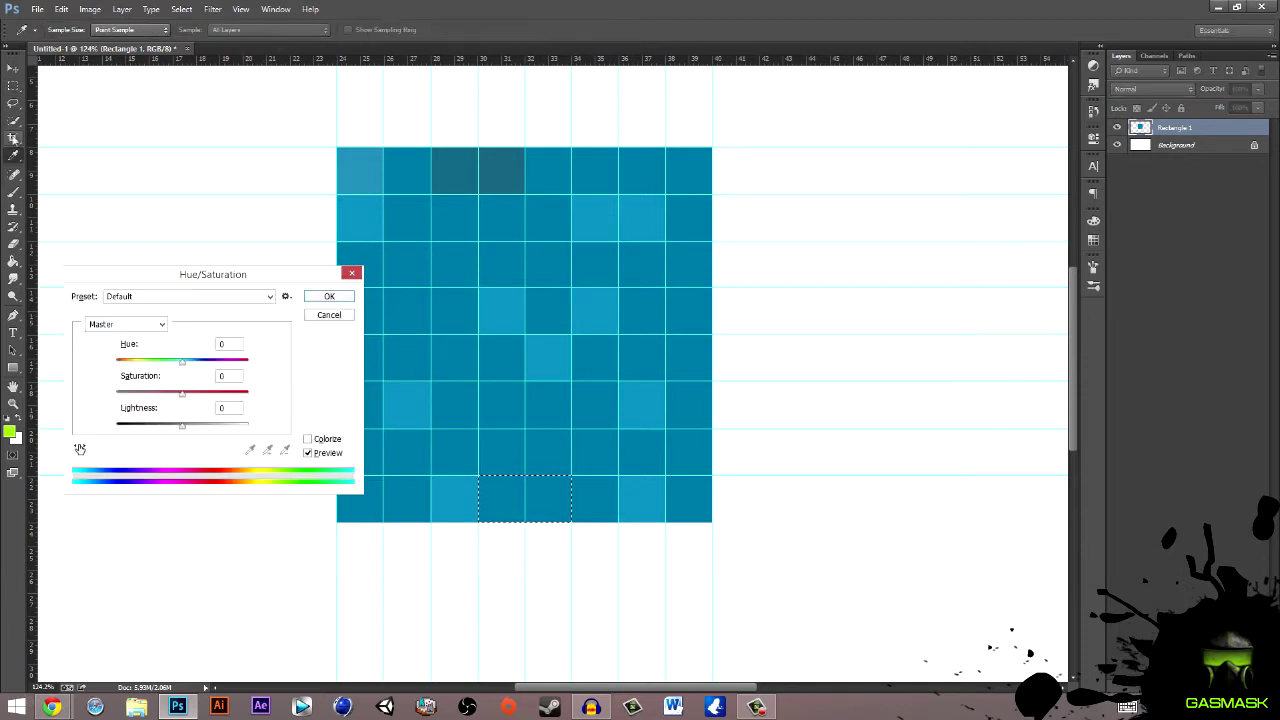
text(180)
key(Return)
- Select four cells in the second-to-last row and set their hue to 180
drag(430, 429, 605, 512)
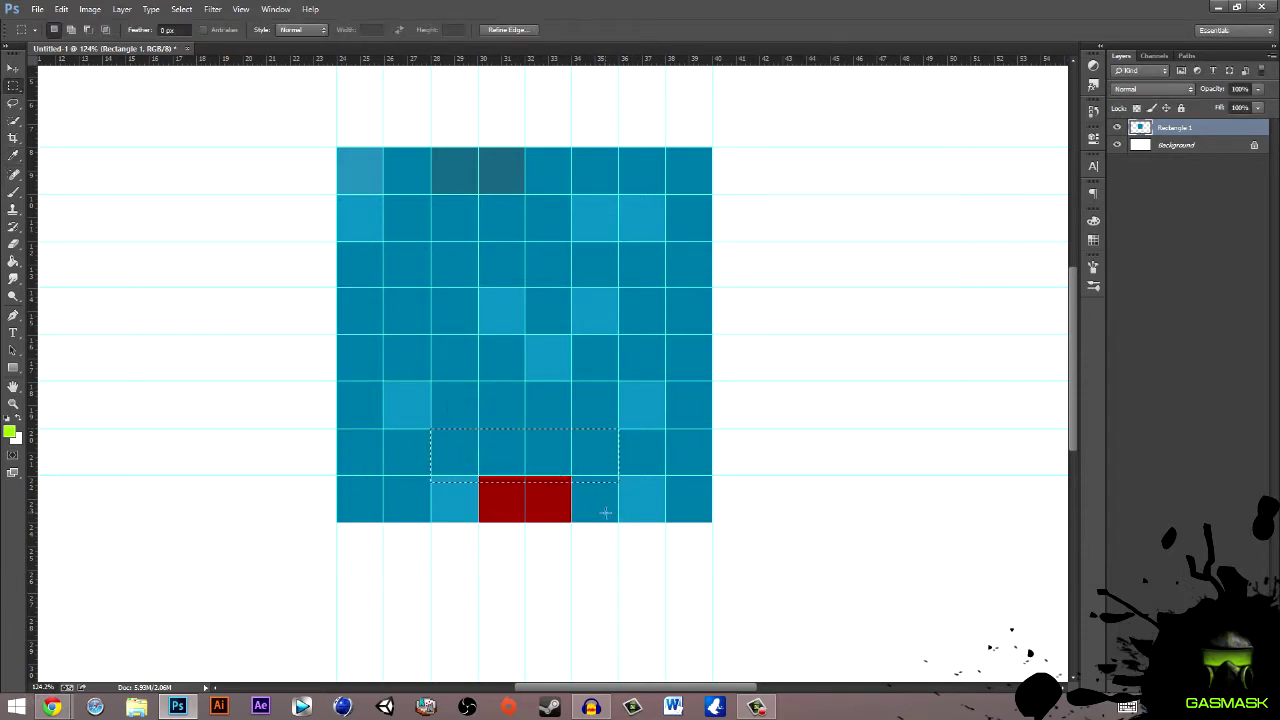
drag(432, 429, 618, 475)
key(ctrl+u)
text(180)
key(Return)
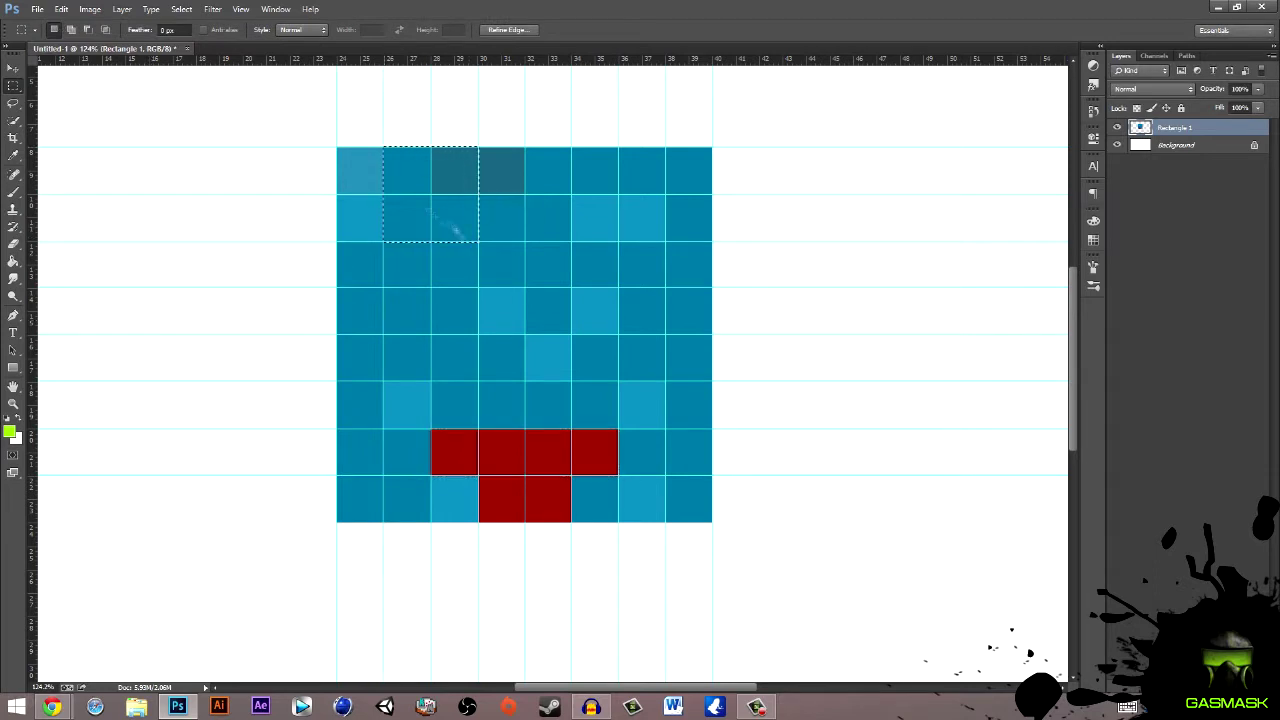
- Turn the top-left block of cells white with Lightness +100
drag(431, 195, 480, 242)
key(ctrl+u)
key(Tab)
key(Tab)
text(100)
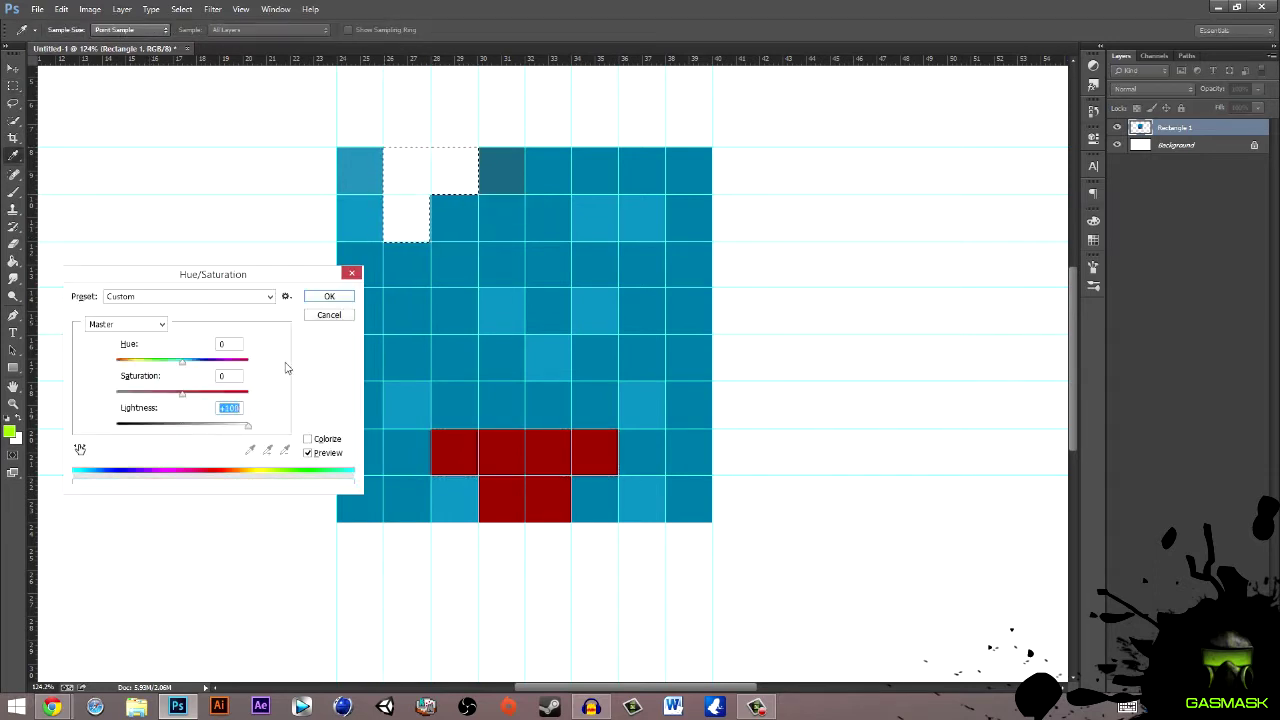
key(Escape)
drag(462, 243, 478, 241)
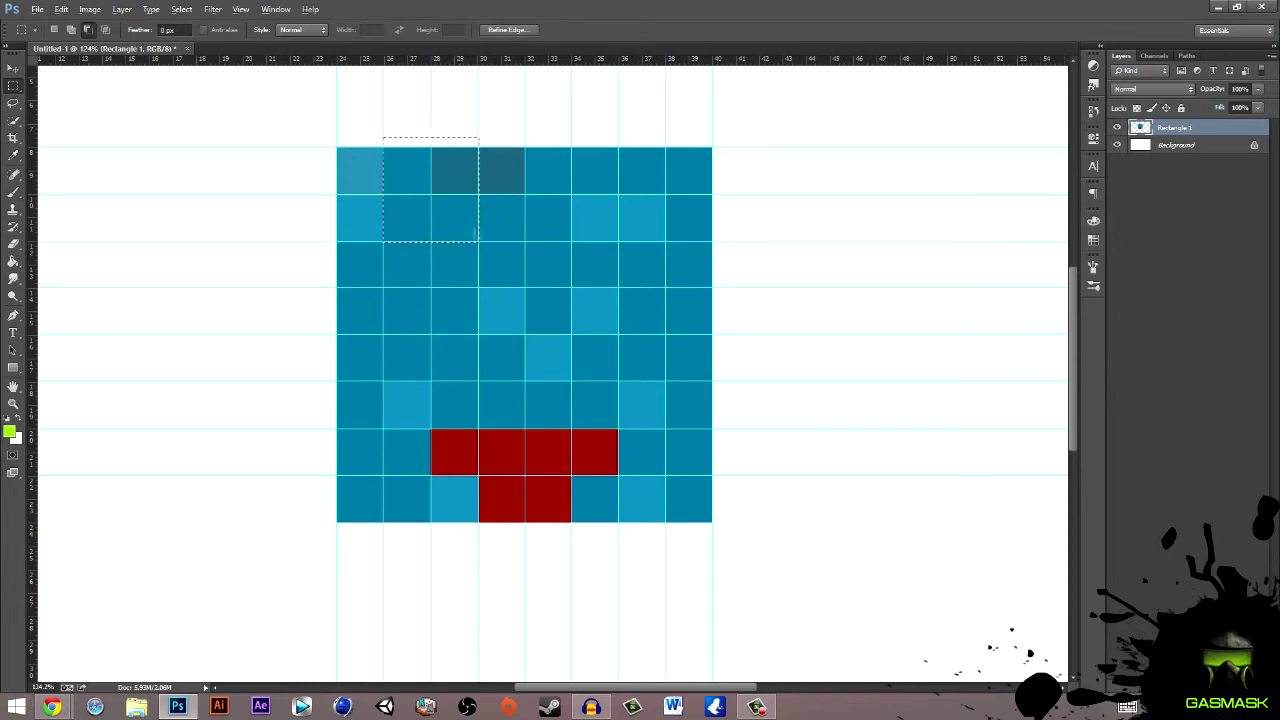
key(ctrl+u)
key(Tab)
key(Tab)
text(100)
click(331, 291)
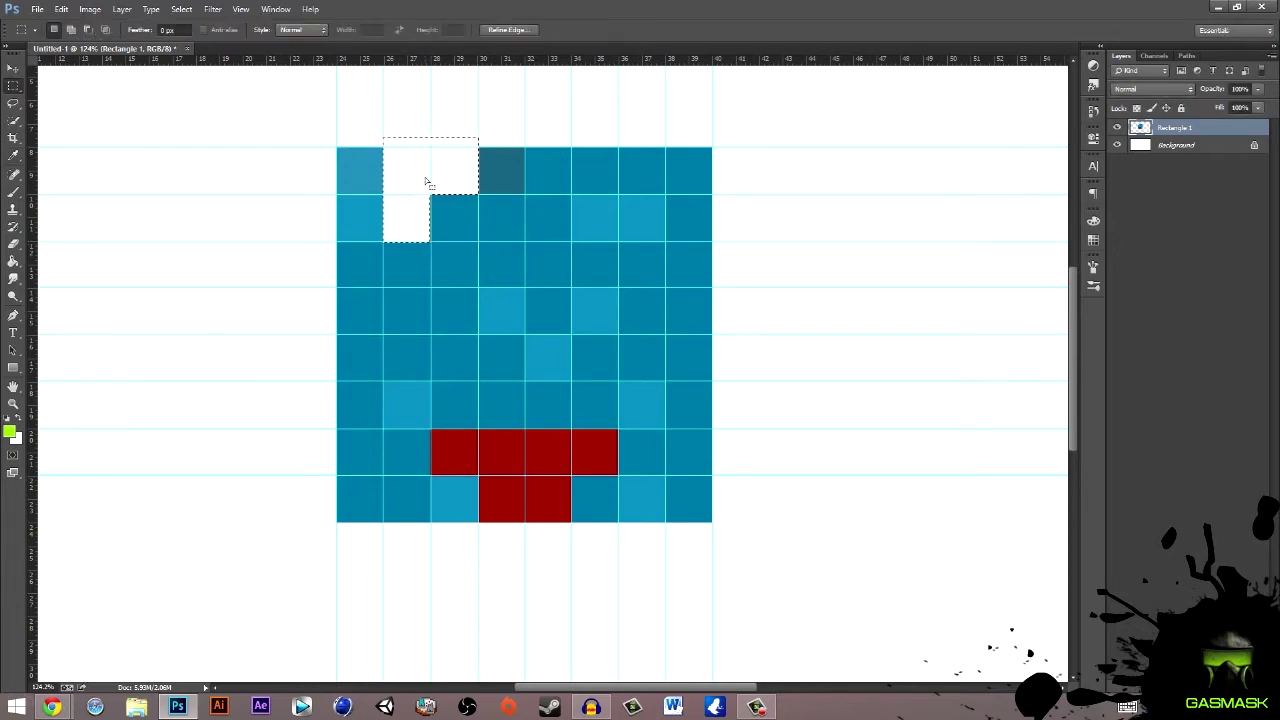
drag(425, 184, 426, 190)
- Hide the Background layer and whiten the top-right L of cells as the second eye
click(1117, 145)
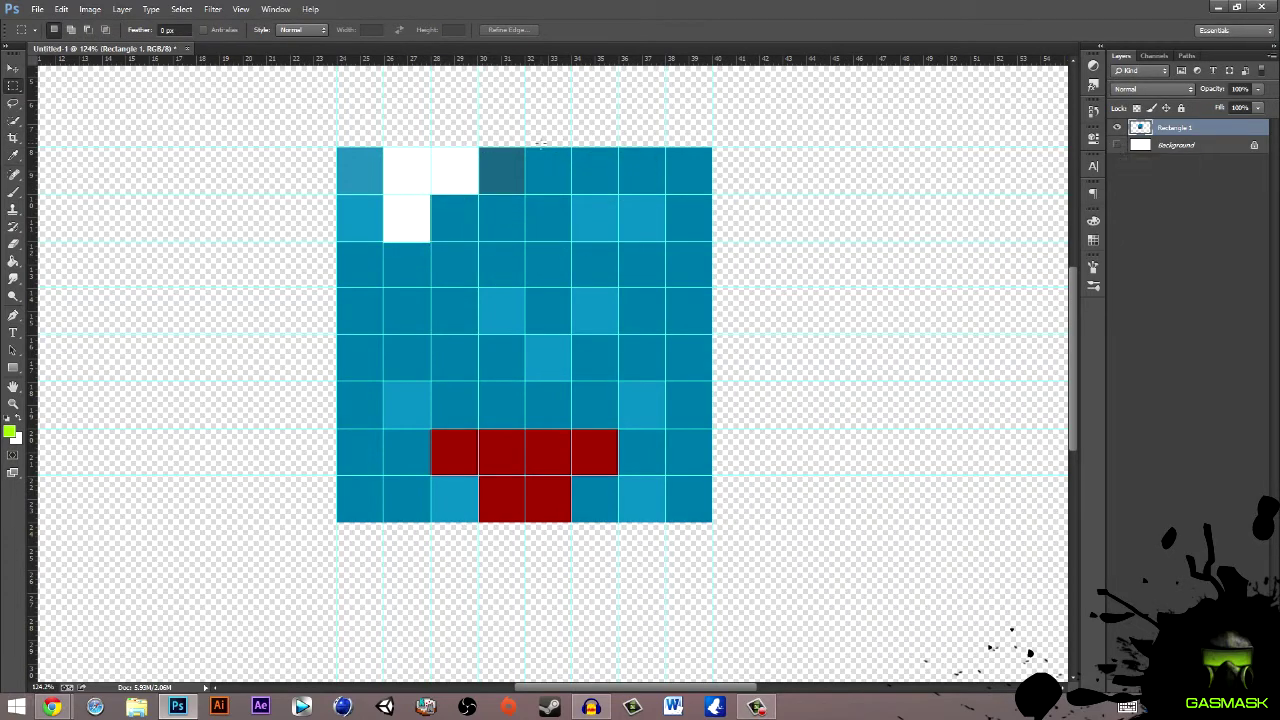
drag(663, 241, 571, 194)
key(ctrl+alt+u)
key(Return)
- Blacken the selected pupil cells with Lightness -100
key(ctrl+u)
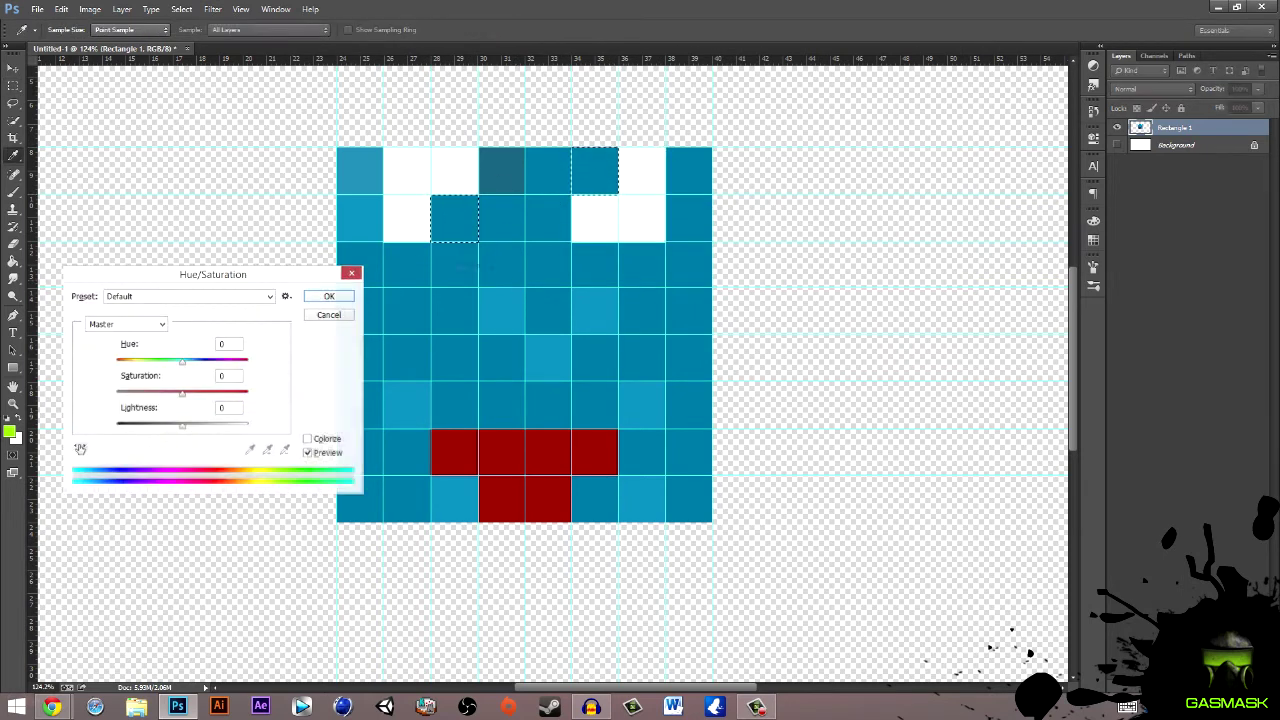
text(-100)
key(Return)
- Select the lower face minus the middle cells and blacken it as the mouth
drag(337, 287, 712, 476)
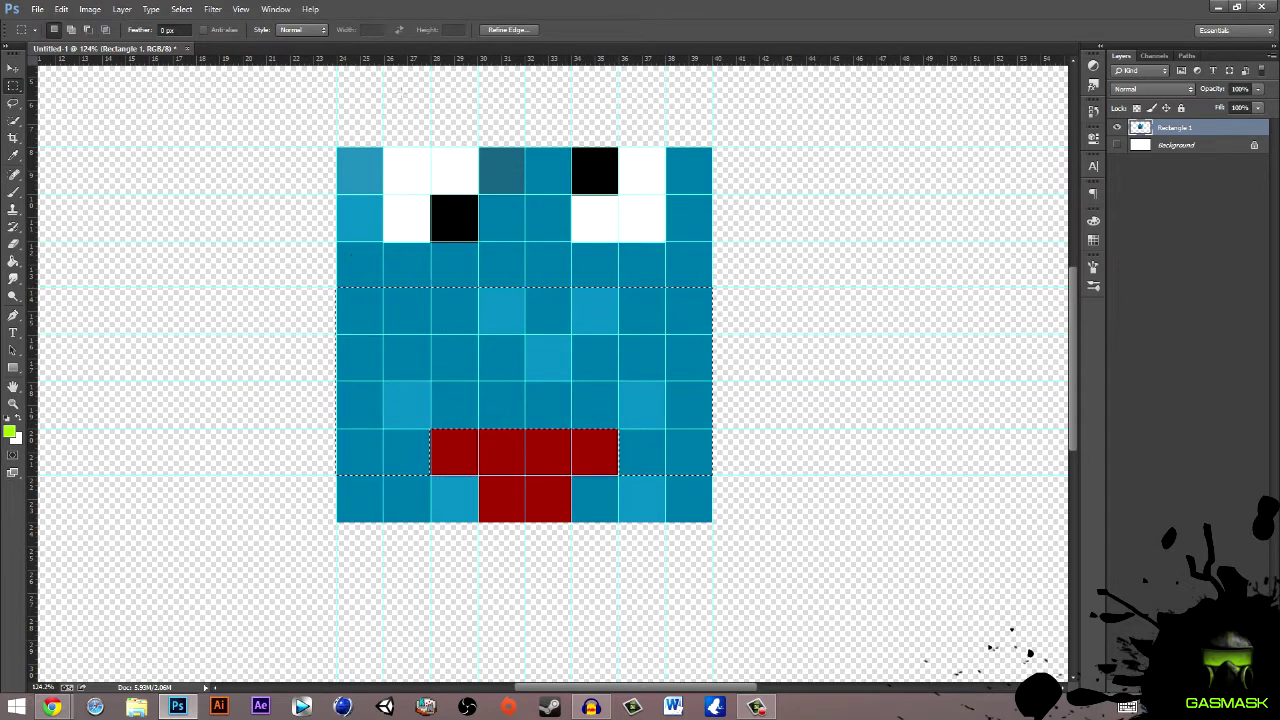
drag(571, 325, 618, 334)
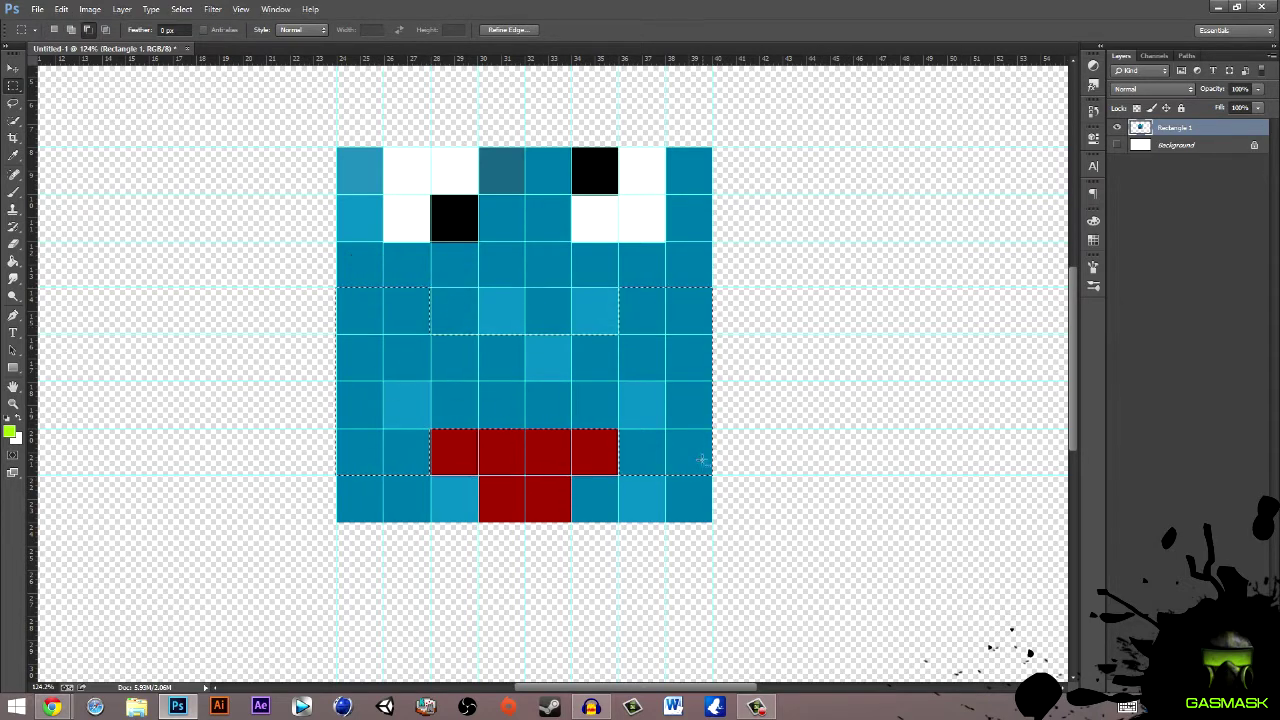
key(ctrl+u)
click(332, 295)
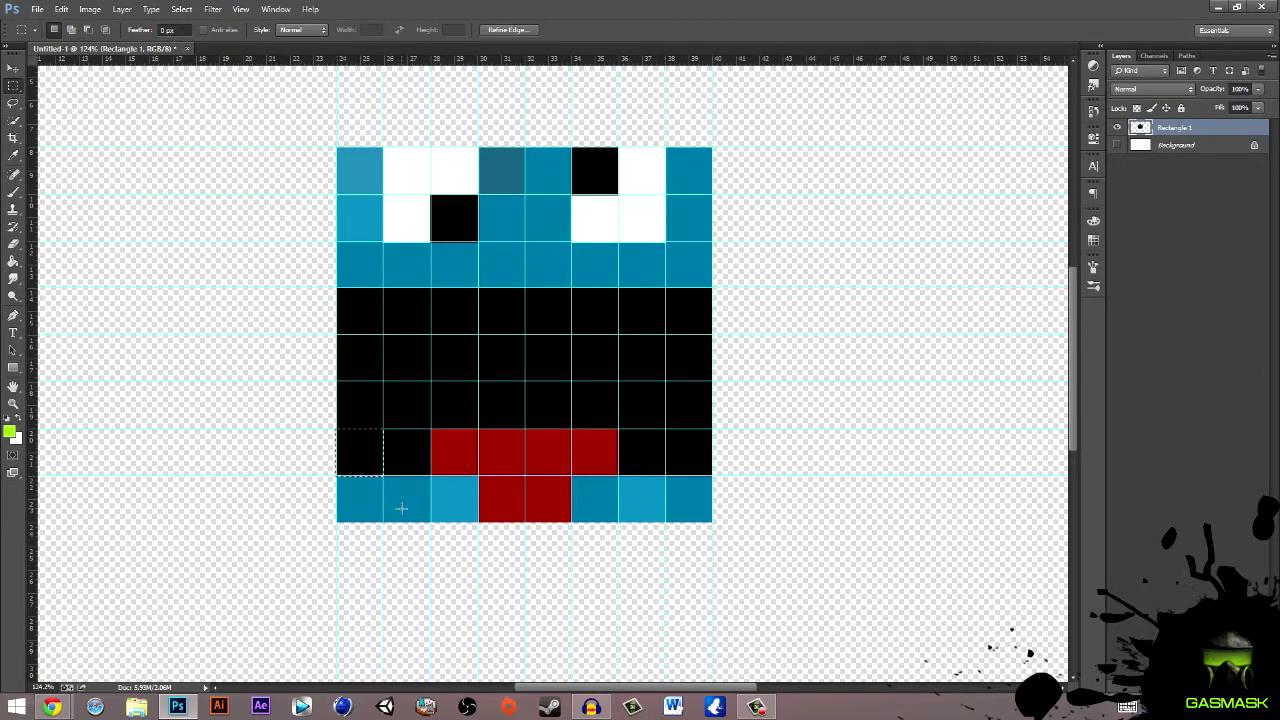
key(ctrl+u)
key(Return)
- Try a sampled blue fill on a cell, undo it, then darken two third-row cells
key(shift+F5)
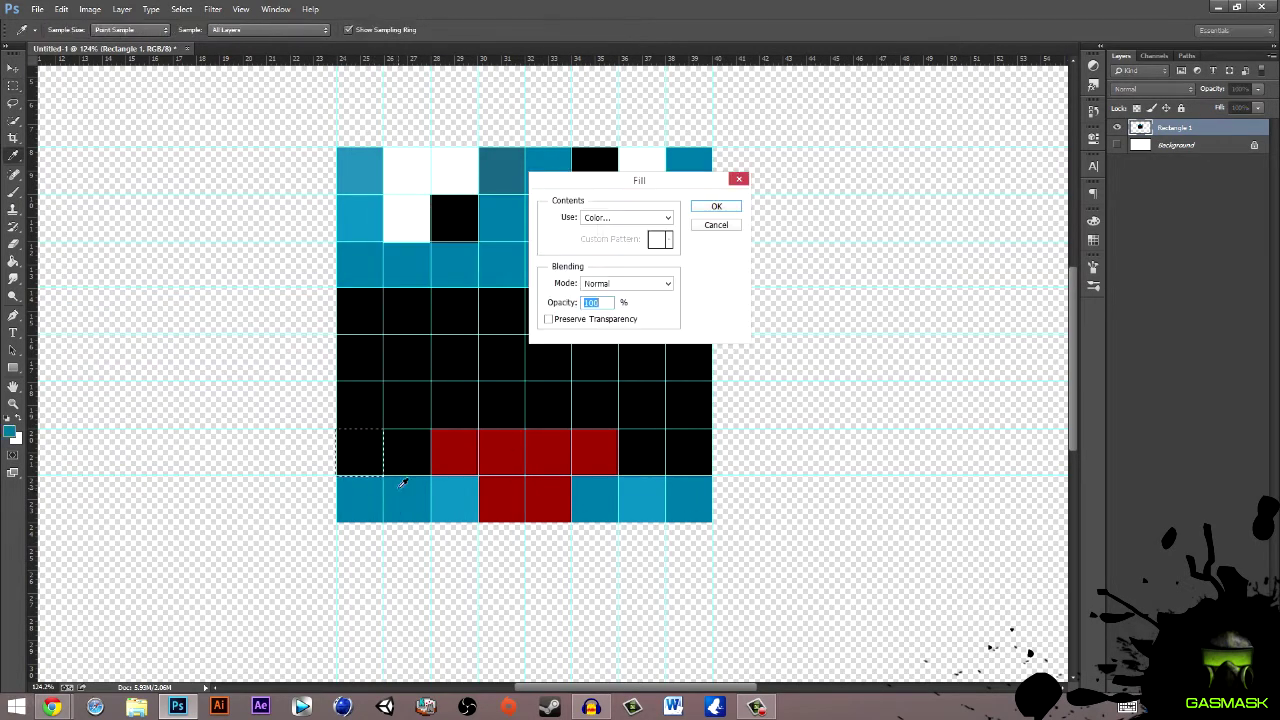
click(623, 214)
click(700, 204)
key(Return)
key(Return)
key(ctrl+z)
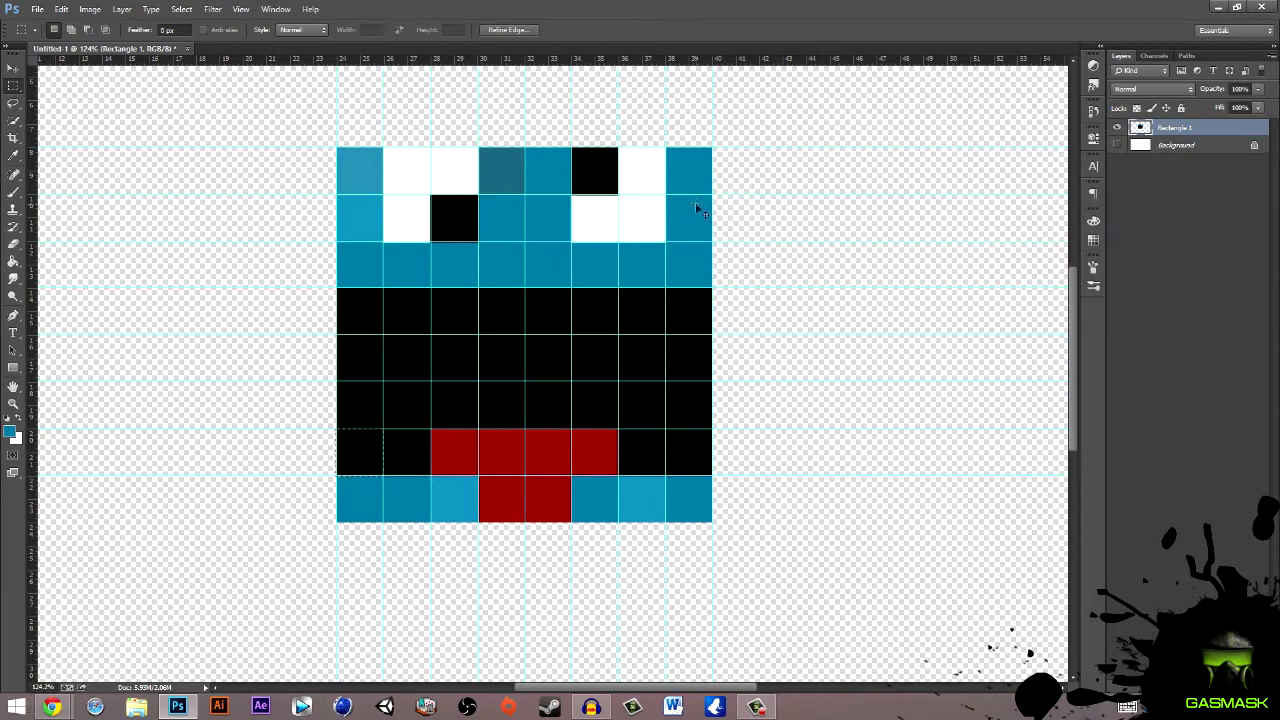
drag(525, 243, 618, 287)
key(ctrl+u)
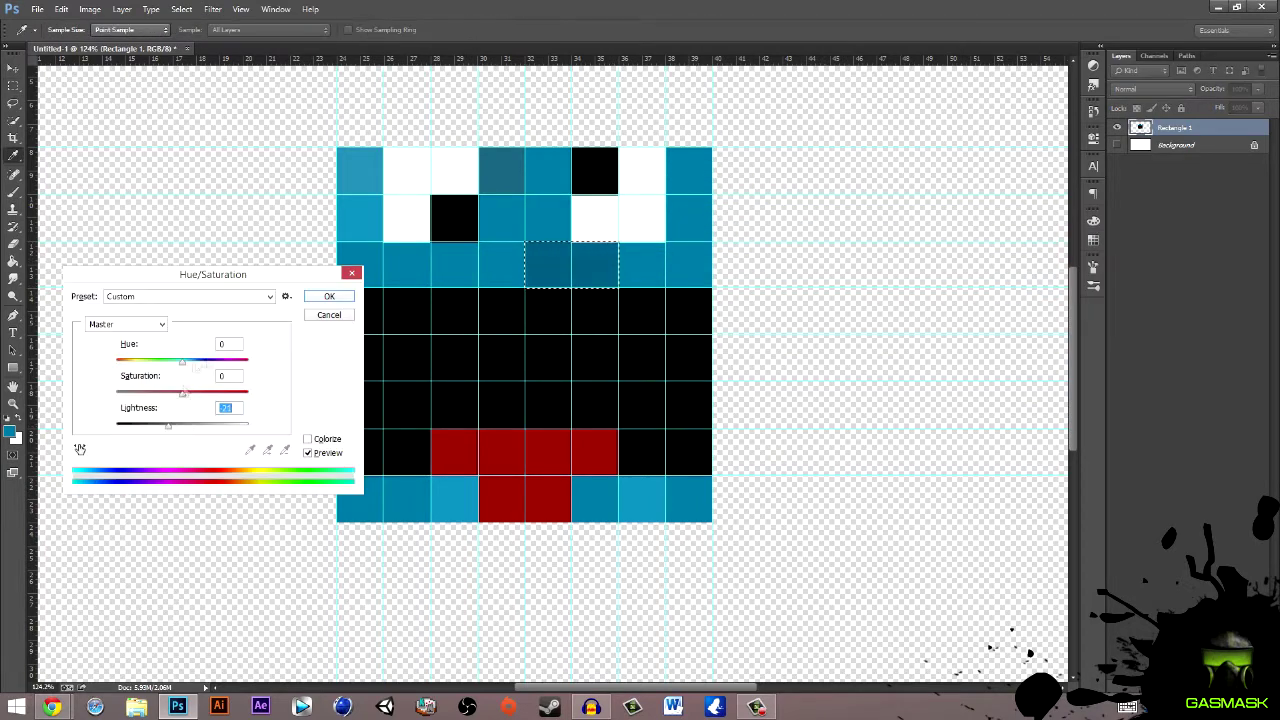
key(Return)
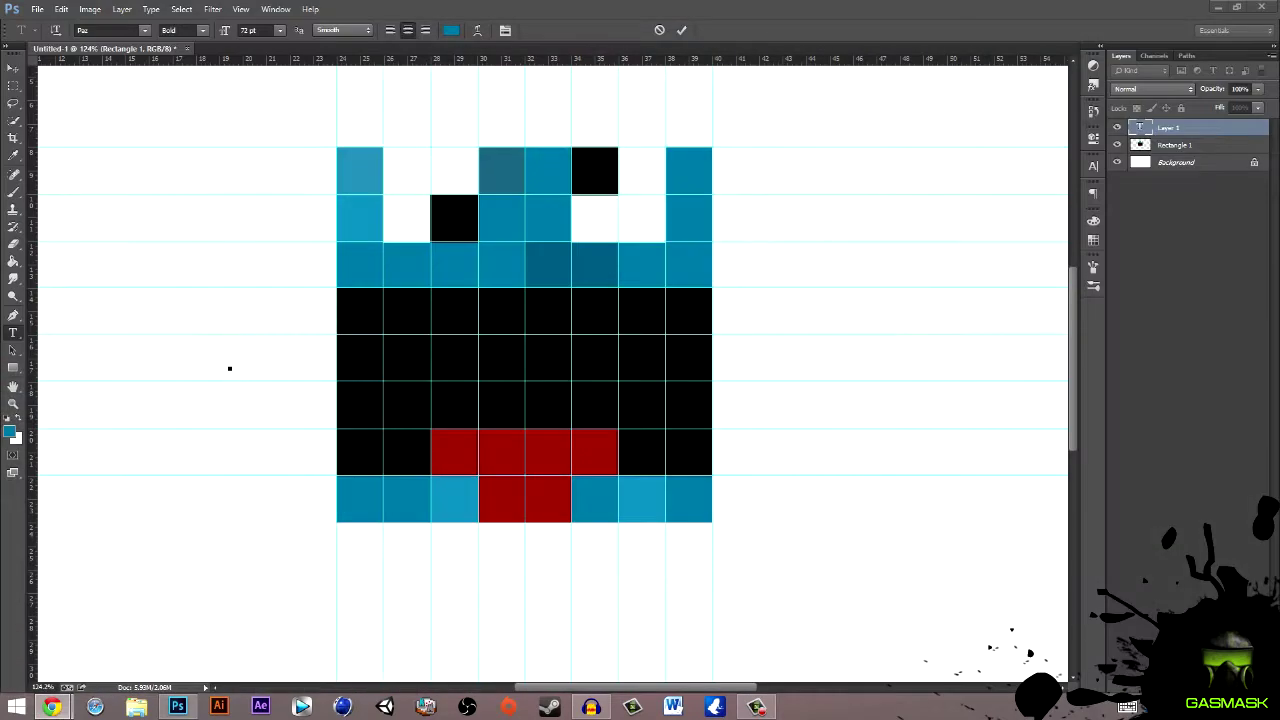
- Type 'ADRENALINEMONKEY JR.' across the face in a blue pixel font and commit it
click(230, 368)
text(ADRENALINEMONKEY)
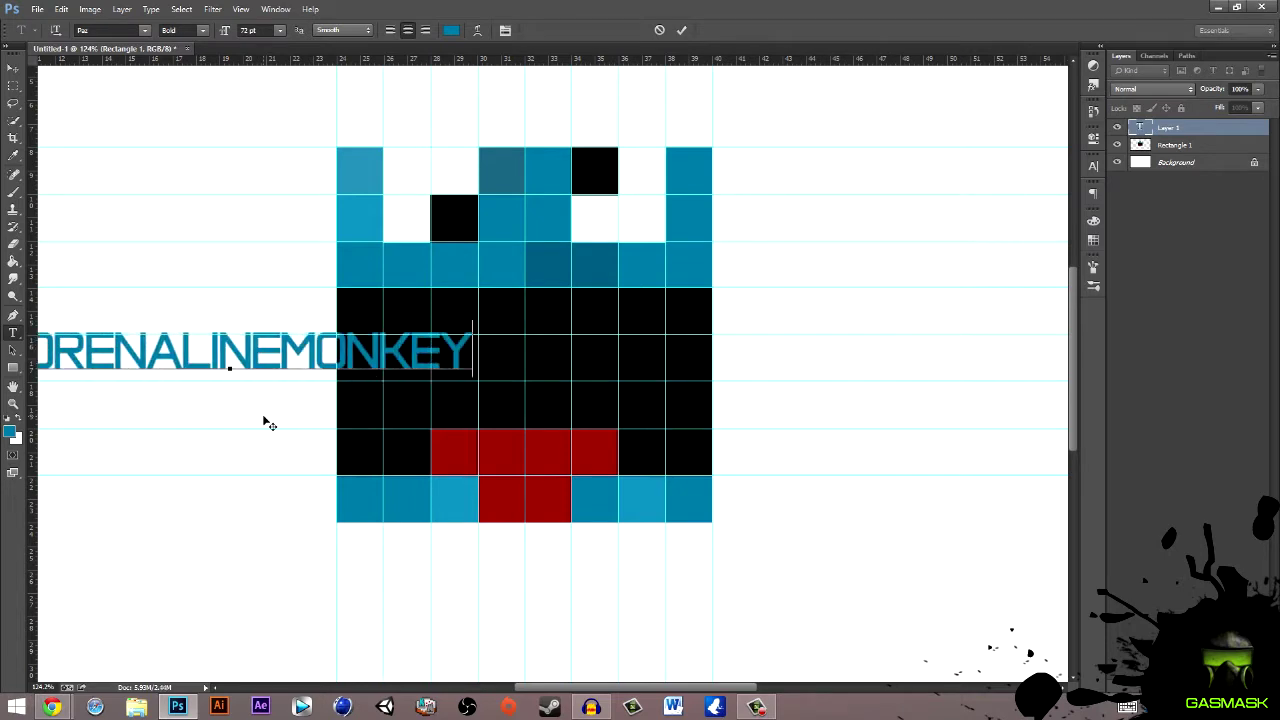
text( JR.)
drag(268, 425, 538, 425)
key(ctrl+a)
click(145, 30)
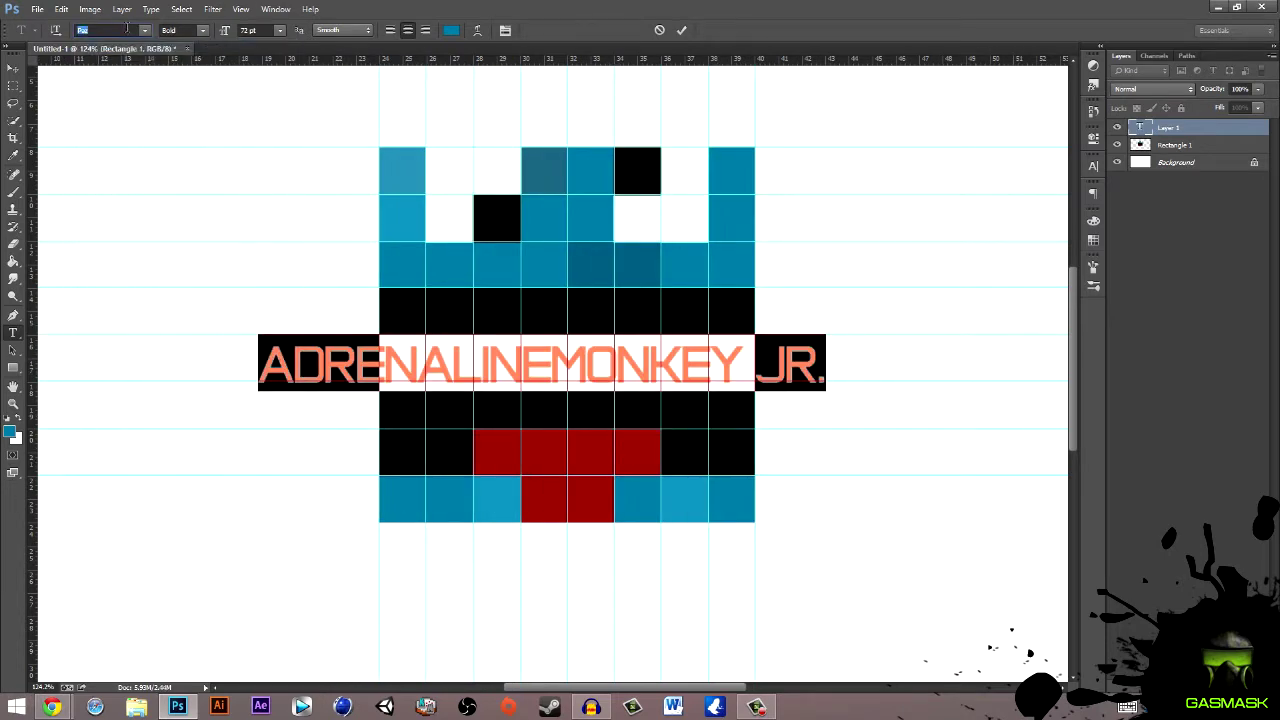
key(Return)
key(ctrl+Return)
- Give the title a reversed blue Gradient Overlay
double_click(1230, 128)
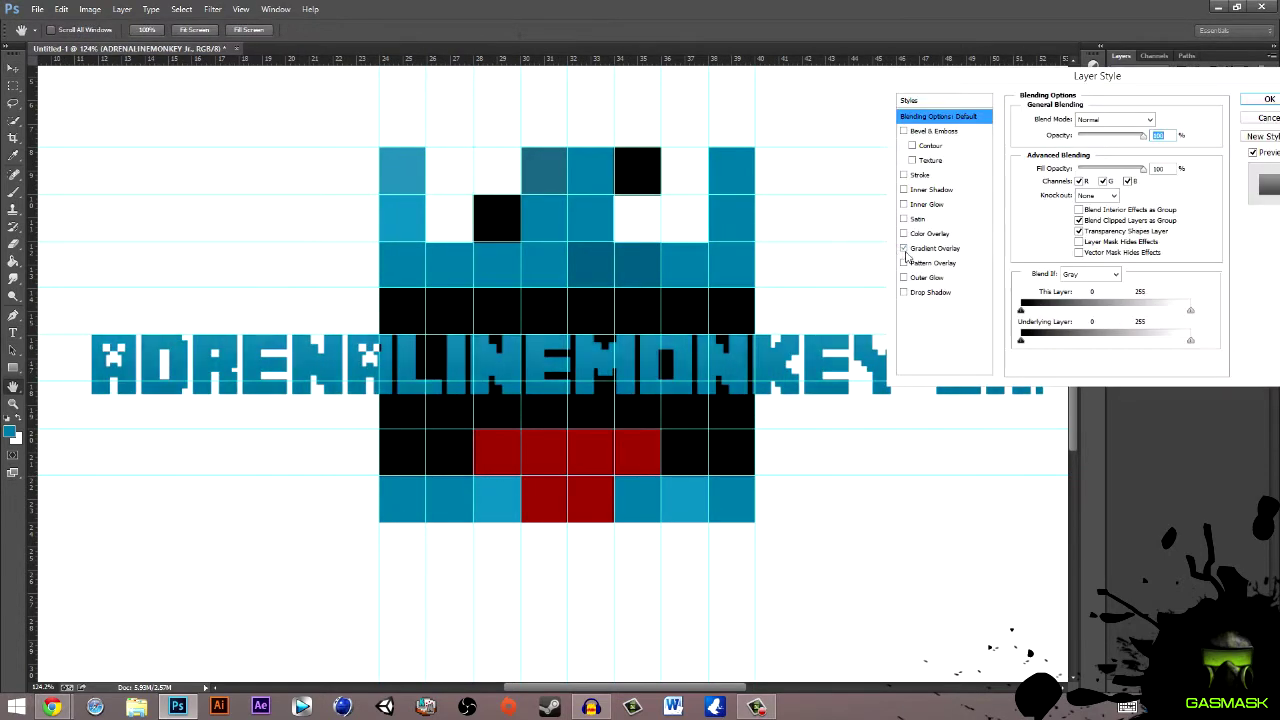
click(934, 248)
click(1100, 147)
click(700, 491)
double_click(911, 378)
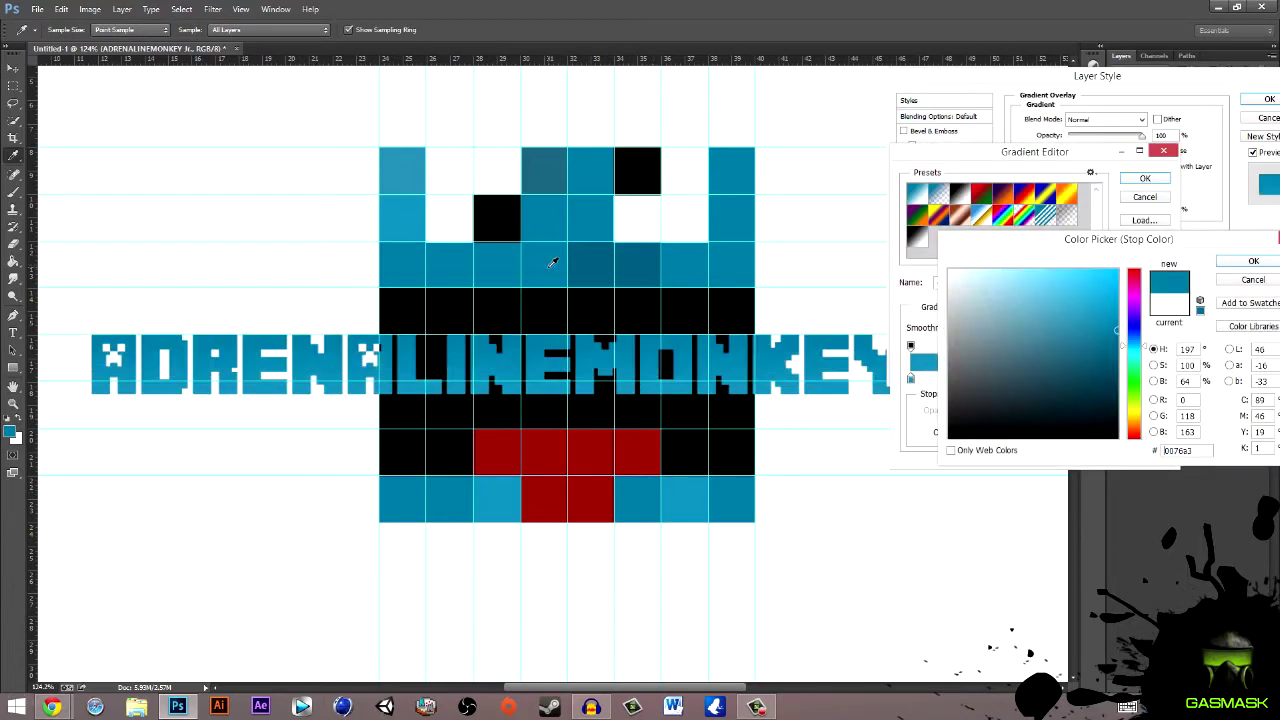
click(1253, 261)
click(1145, 178)
click(1157, 150)
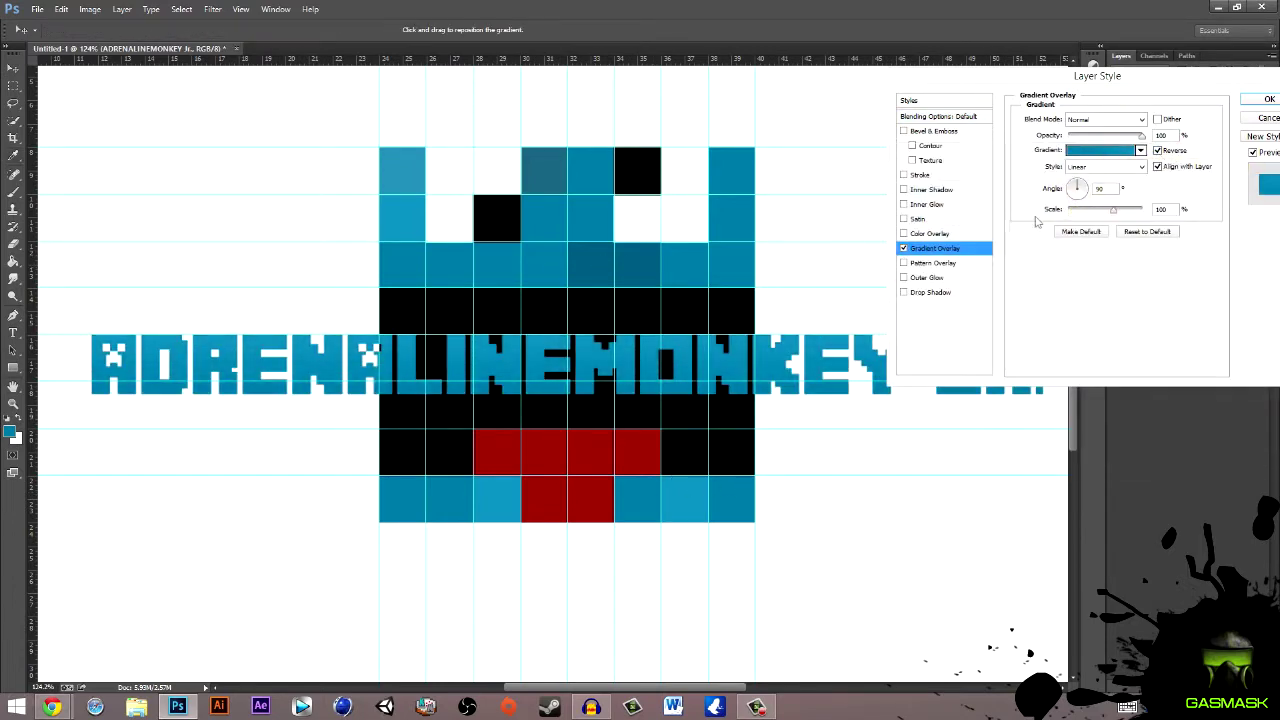
- Add an Inner Shadow to the title and apply the layer styles
click(1268, 99)
double_click(1230, 128)
click(904, 189)
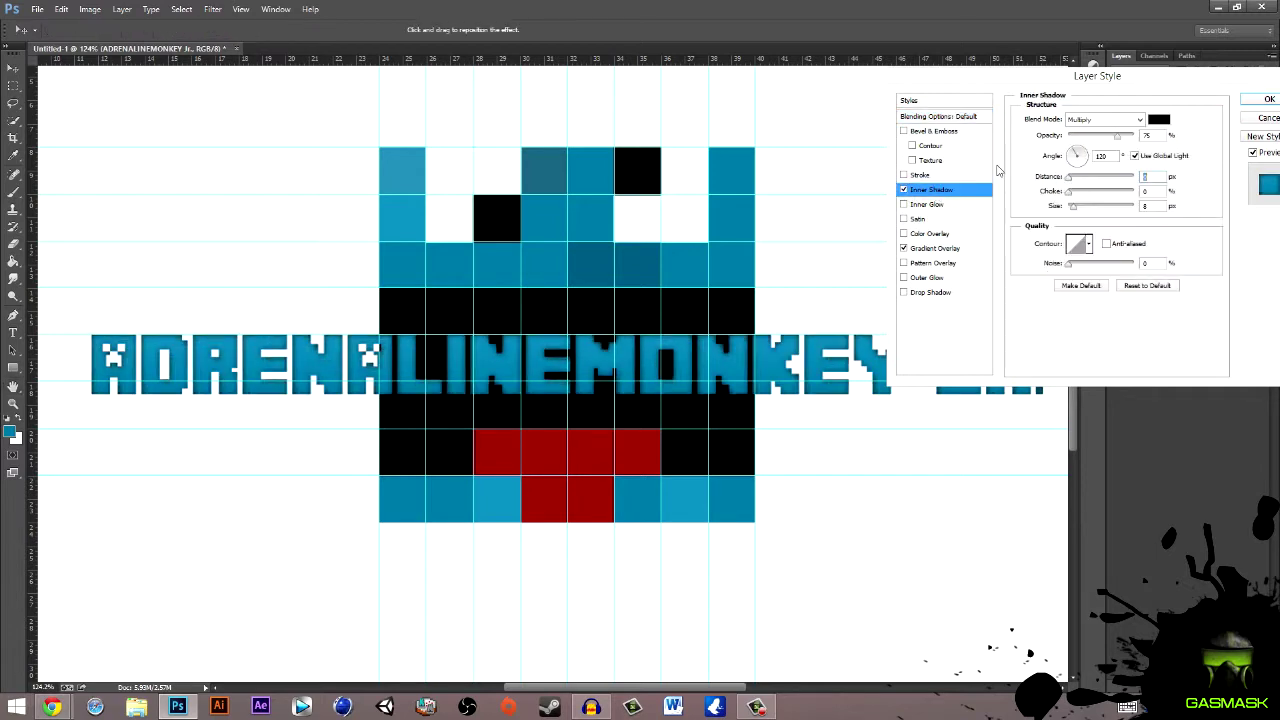
click(1268, 99)
- Add a new layer below the title and load the title letters as a selection, expanded then contracted twice
ctrl+click(1140, 127)
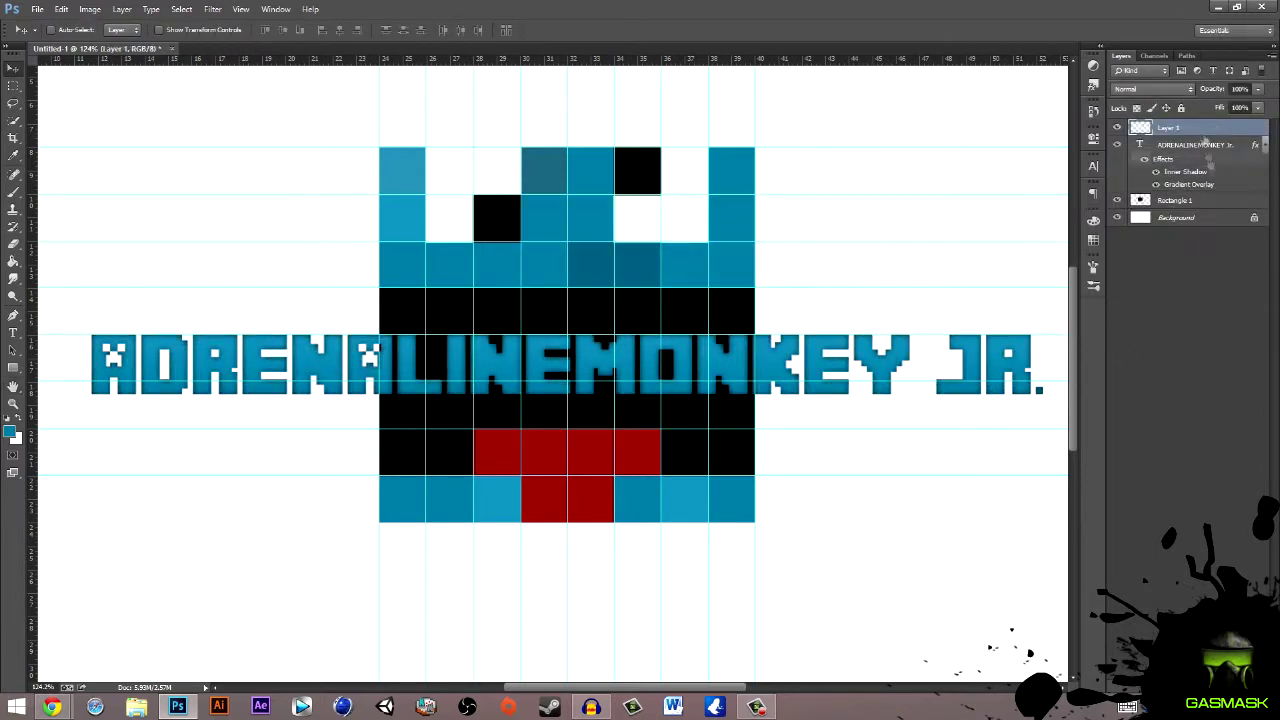
key(ctrl+shift+alt+n)
click(181, 9)
click(110, 177)
key(Return)
click(181, 9)
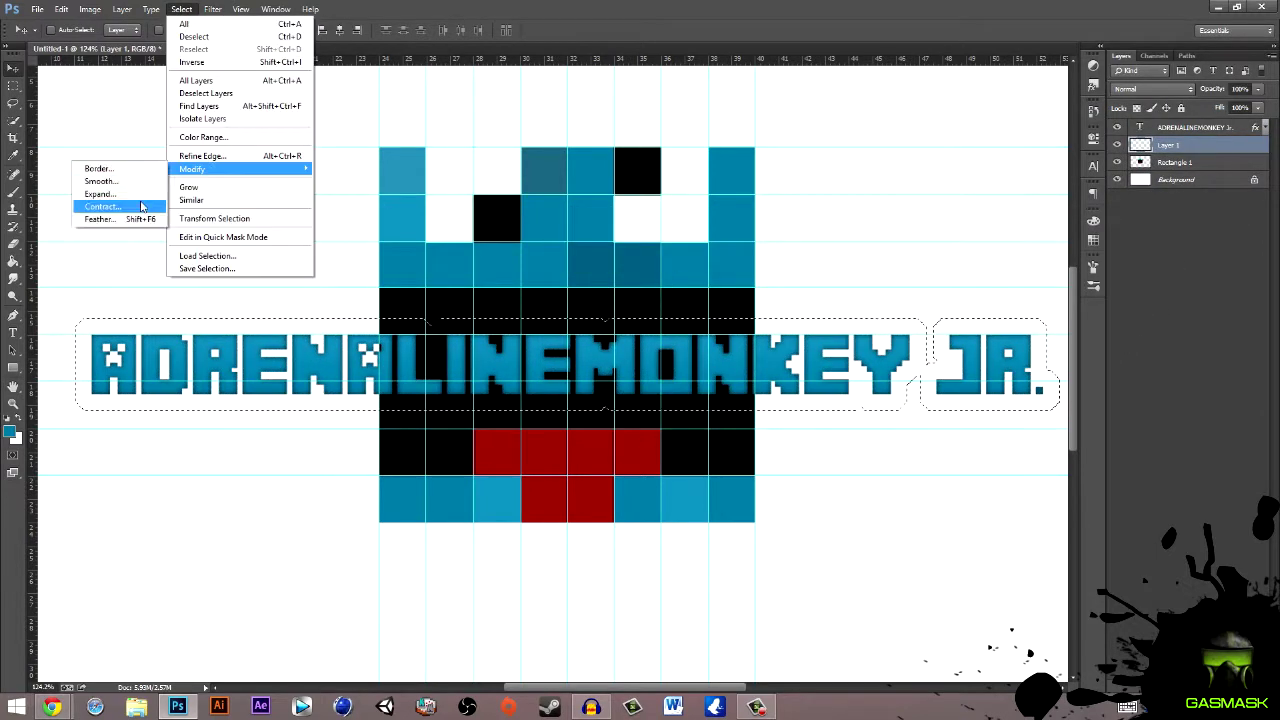
click(110, 194)
key(Return)
click(181, 9)
click(110, 194)
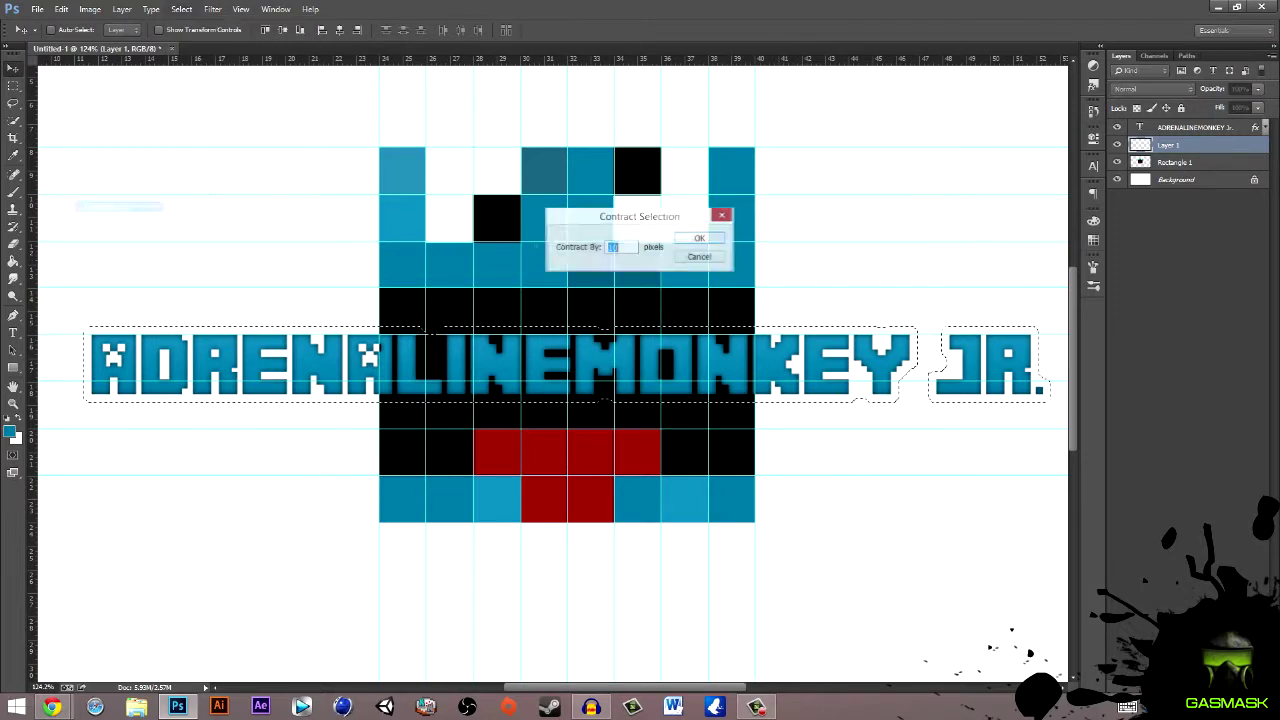
key(Return)
- Square off the selection edges around the J and full stop with the Rectangular Marquee
click(13, 85)
scroll(98, 340, up, 2)
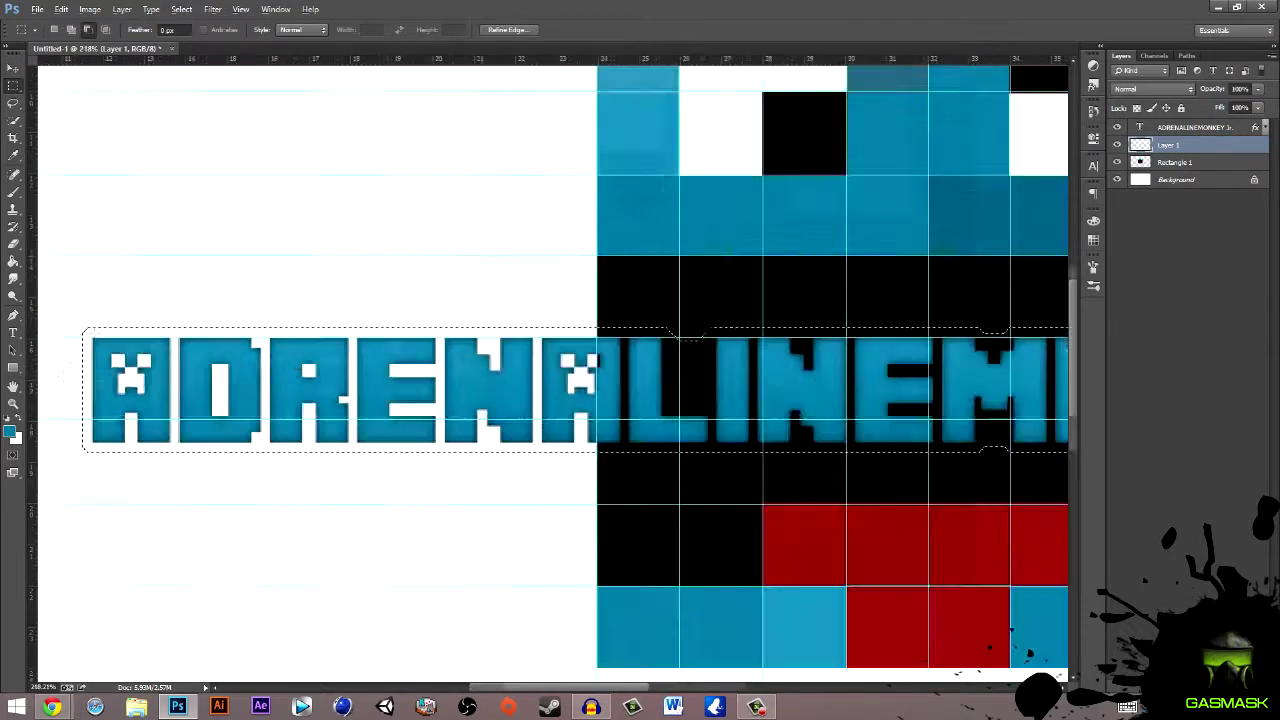
scroll(98, 340, up, 2)
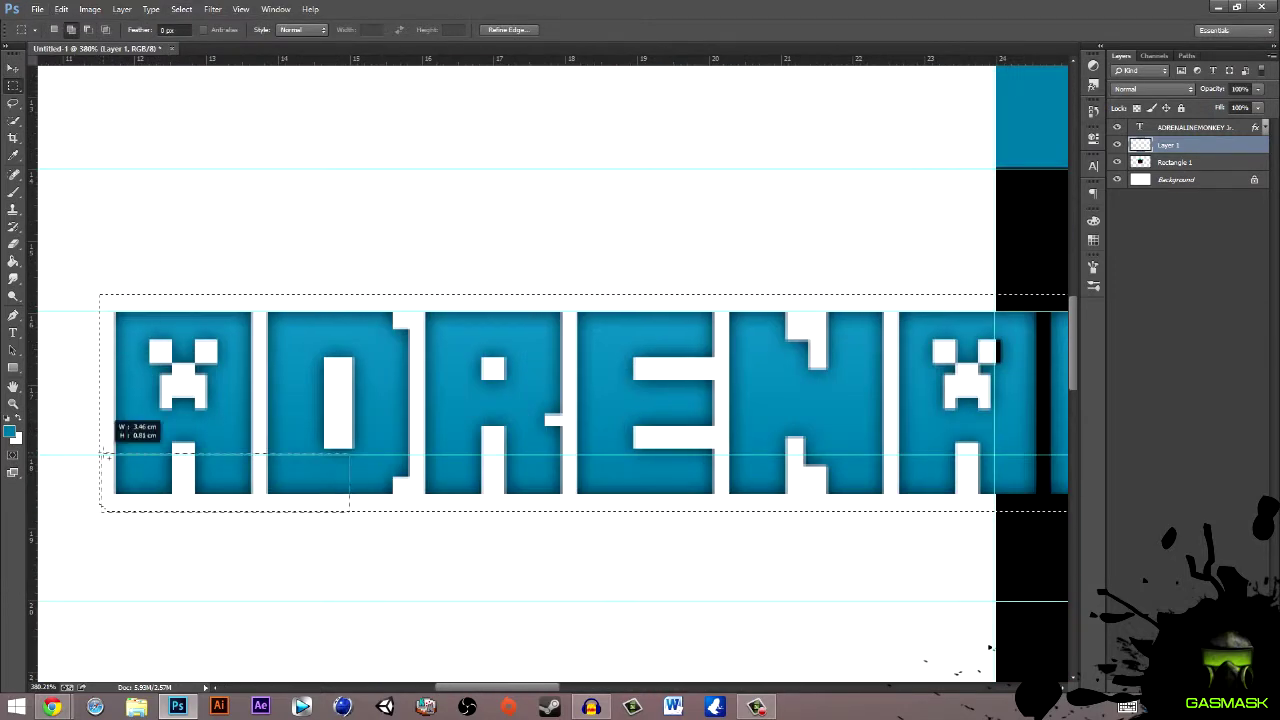
scroll(543, 664, right, 5)
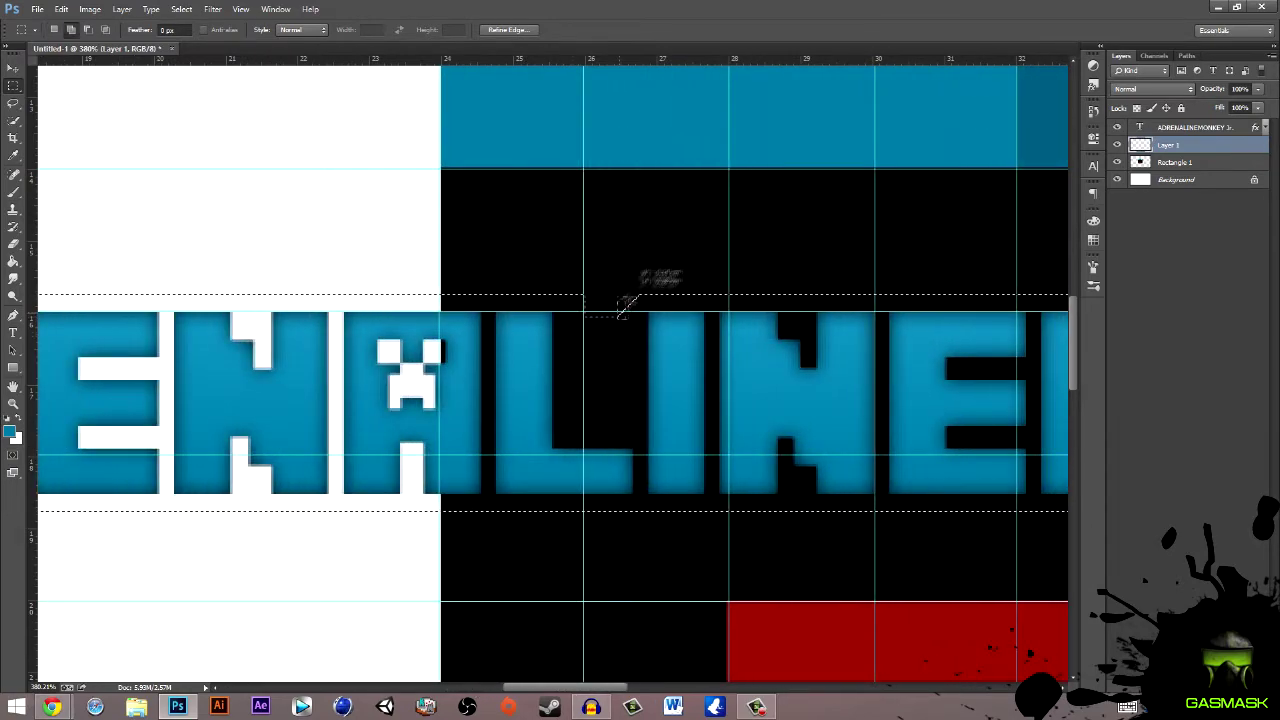
scroll(705, 671, right, 4)
scroll(705, 671, right, 1)
scroll(705, 671, right, 4)
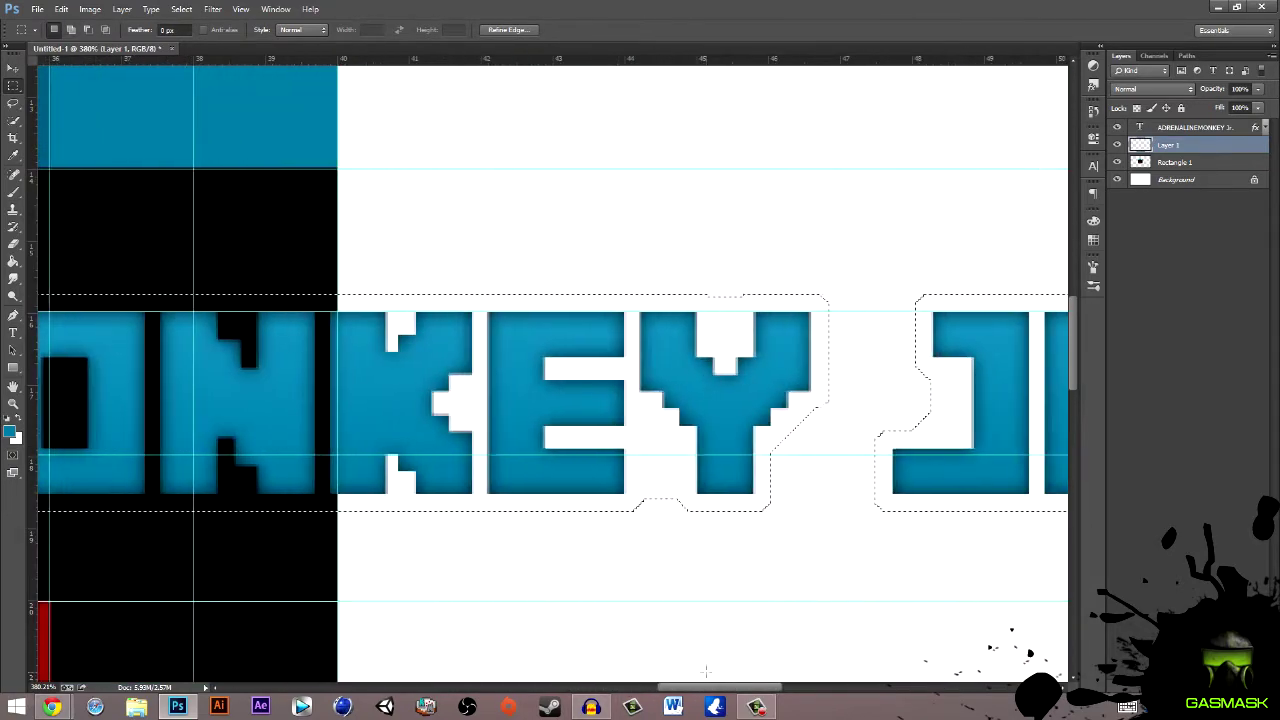
drag(645, 512, 705, 511)
scroll(757, 318, right, 3)
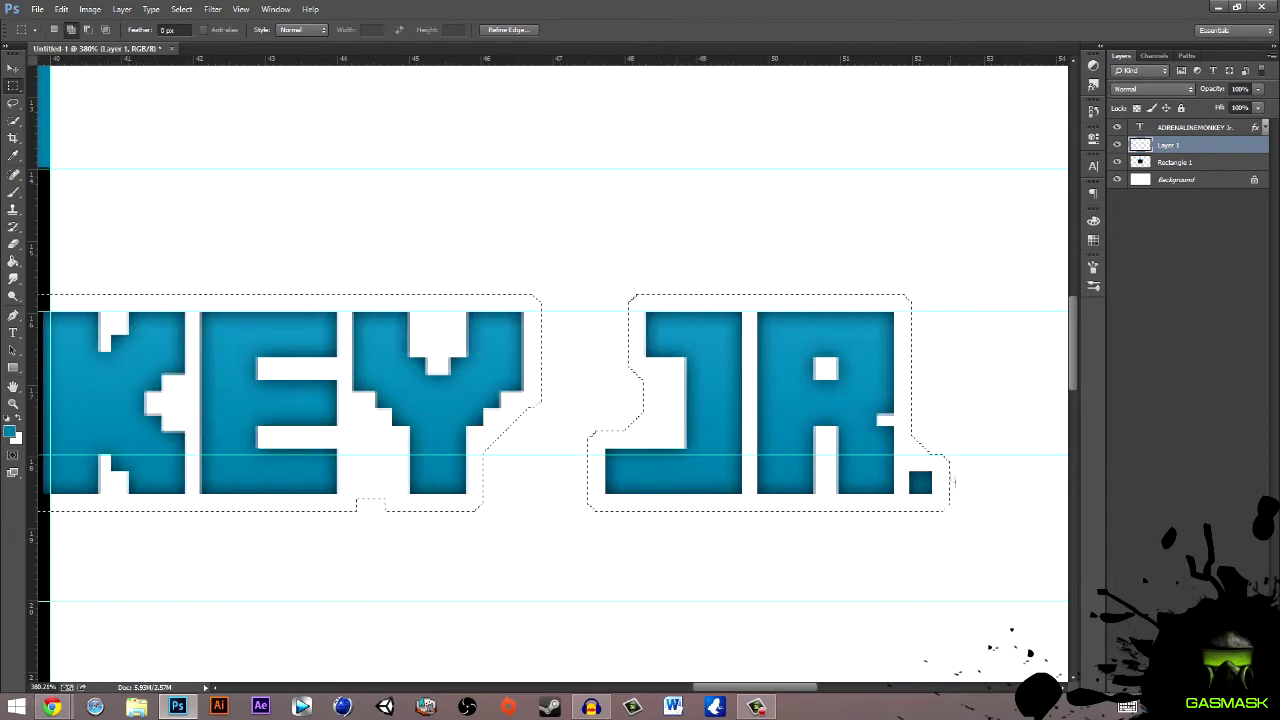
drag(950, 455, 590, 482)
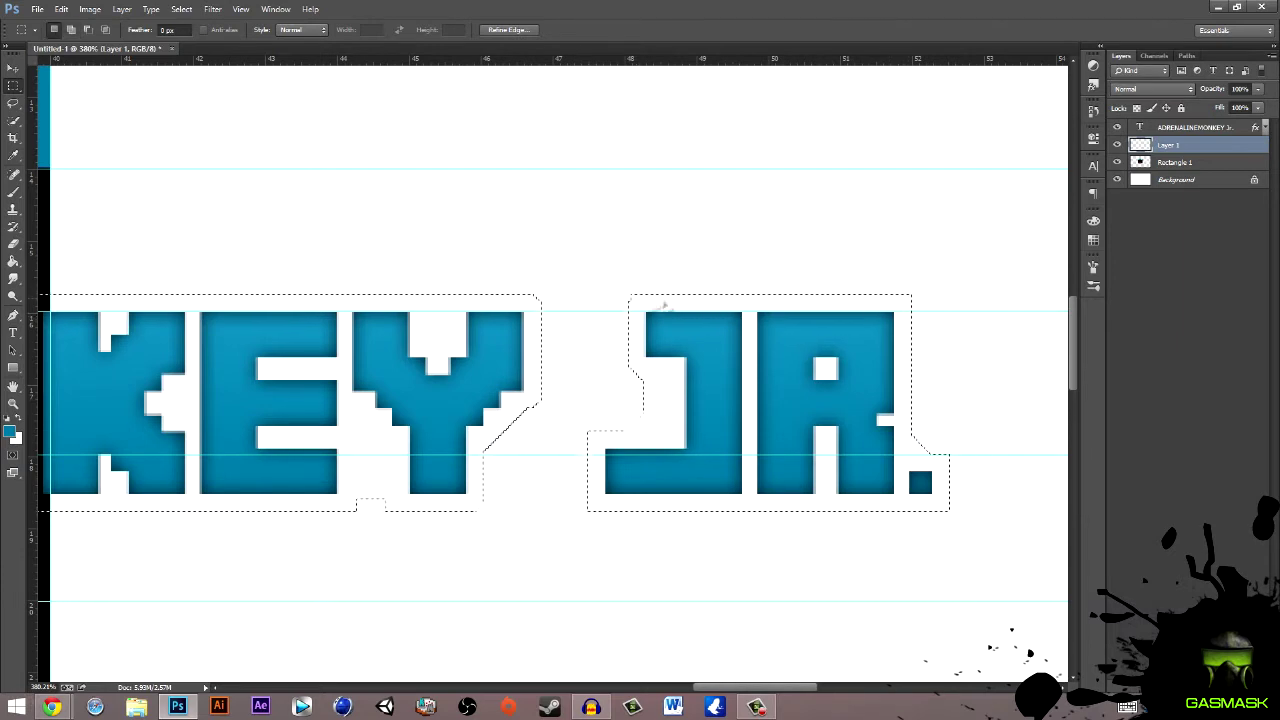
right_click(688, 328)
key(Escape)
key(alt)
drag(582, 367, 684, 428)
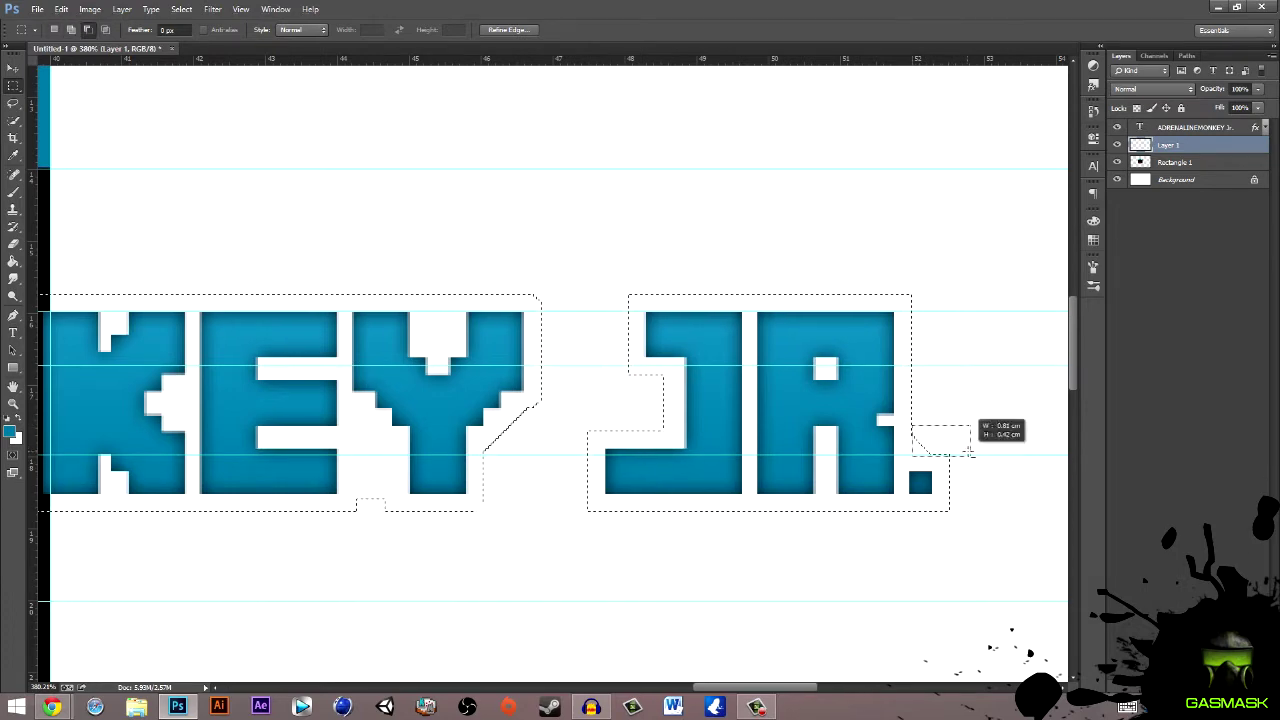
- Fill the finished outline selection with a dark colour
right_click(802, 428)
click(830, 620)
click(625, 217)
click(610, 250)
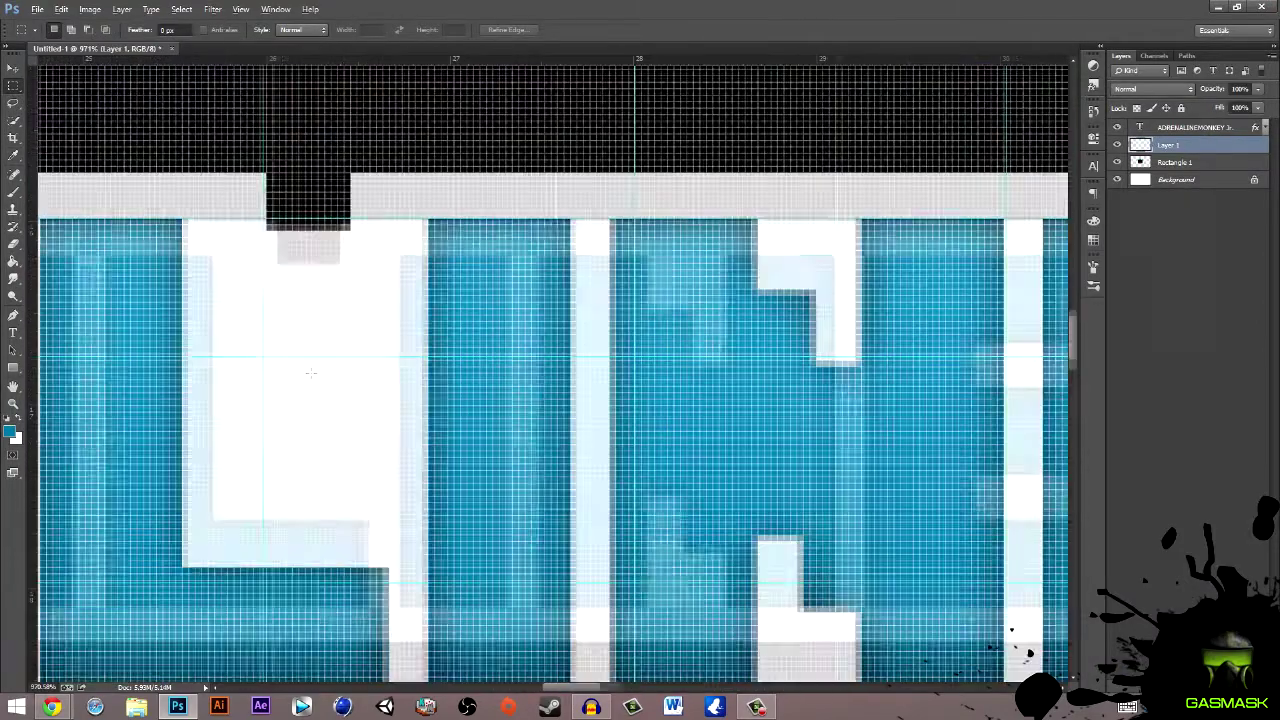
- Fill the white strip inside the letter with black
key(v)
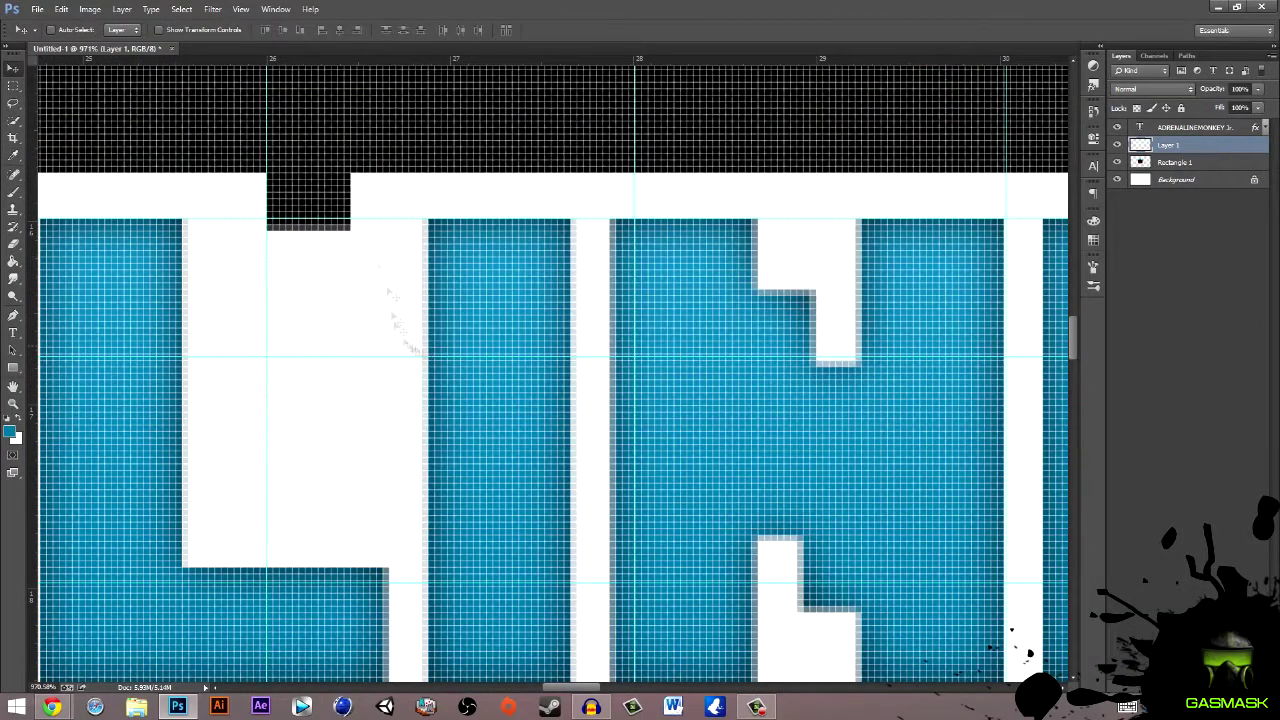
key(m)
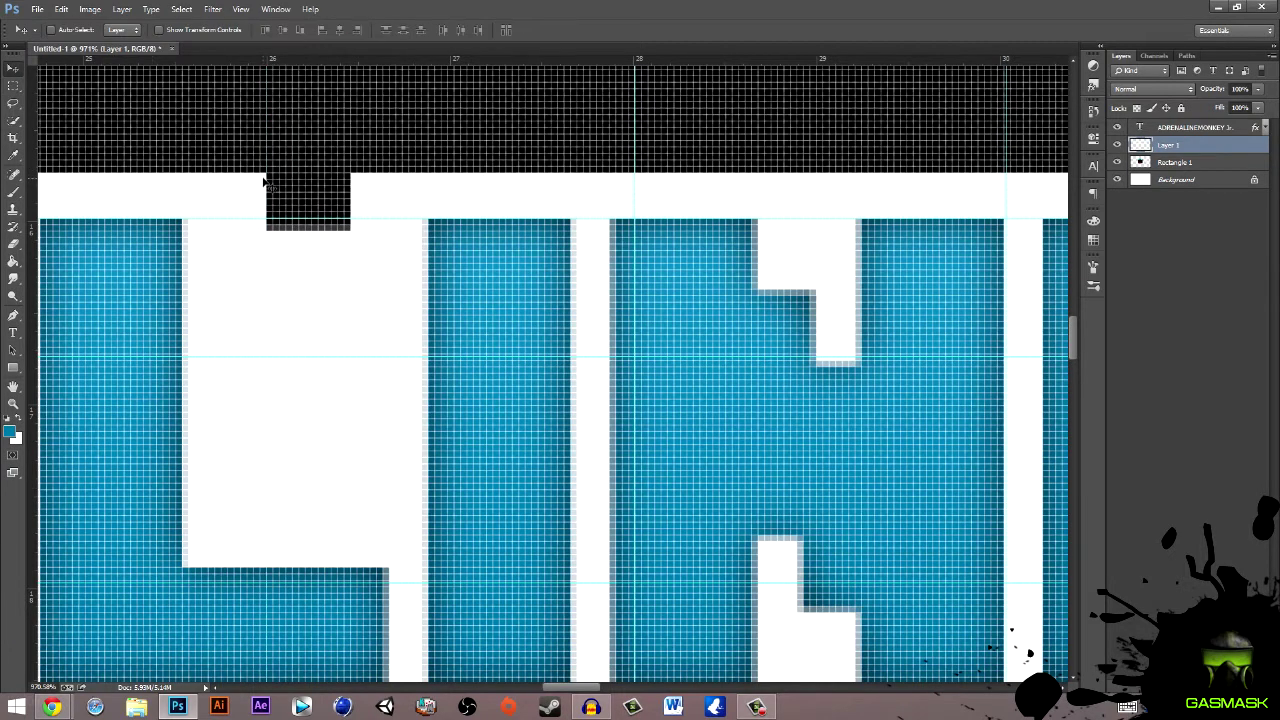
drag(266, 173, 355, 494)
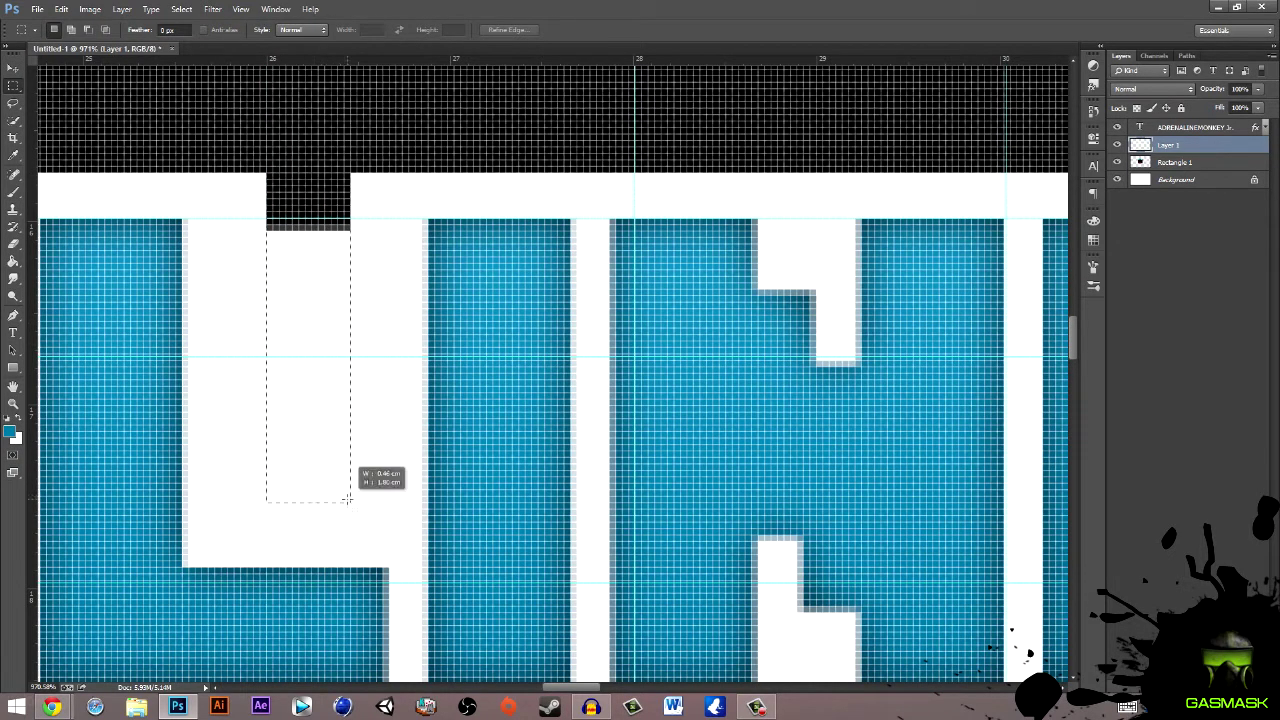
key(Delete)
scroll(514, 563, down, 3)
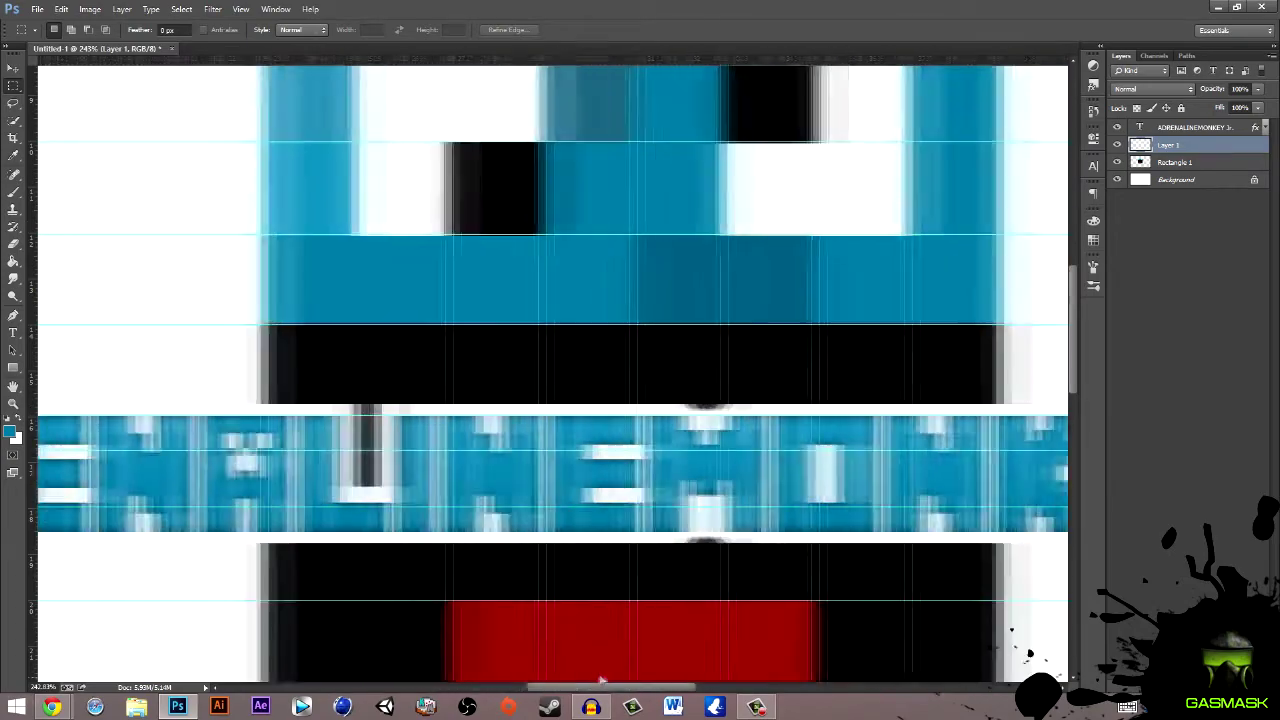
scroll(540, 550, up, 5)
- Fill a pen path around the black bump with white, then delete the path
mouse_move(445, 582)
mouse_down()
mouse_move(633, 537)
mouse_move(621, 438)
mouse_up()
key(p)
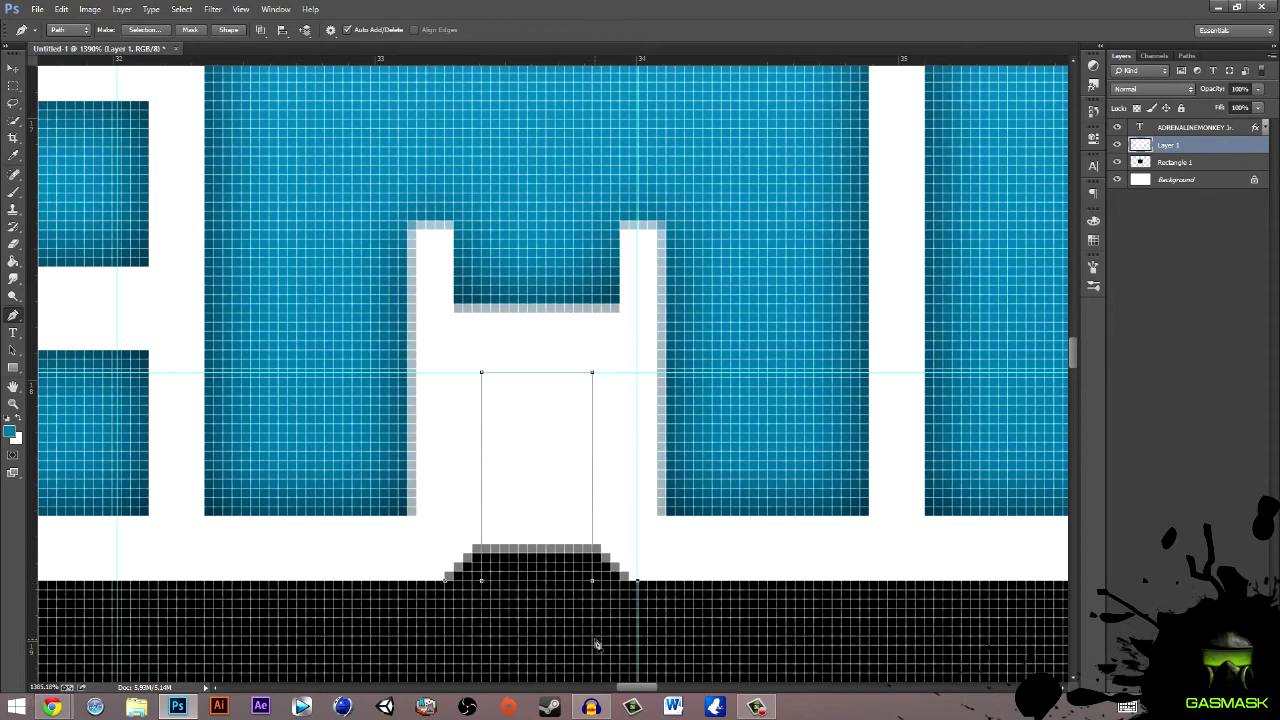
right_click(632, 535)
click(686, 311)
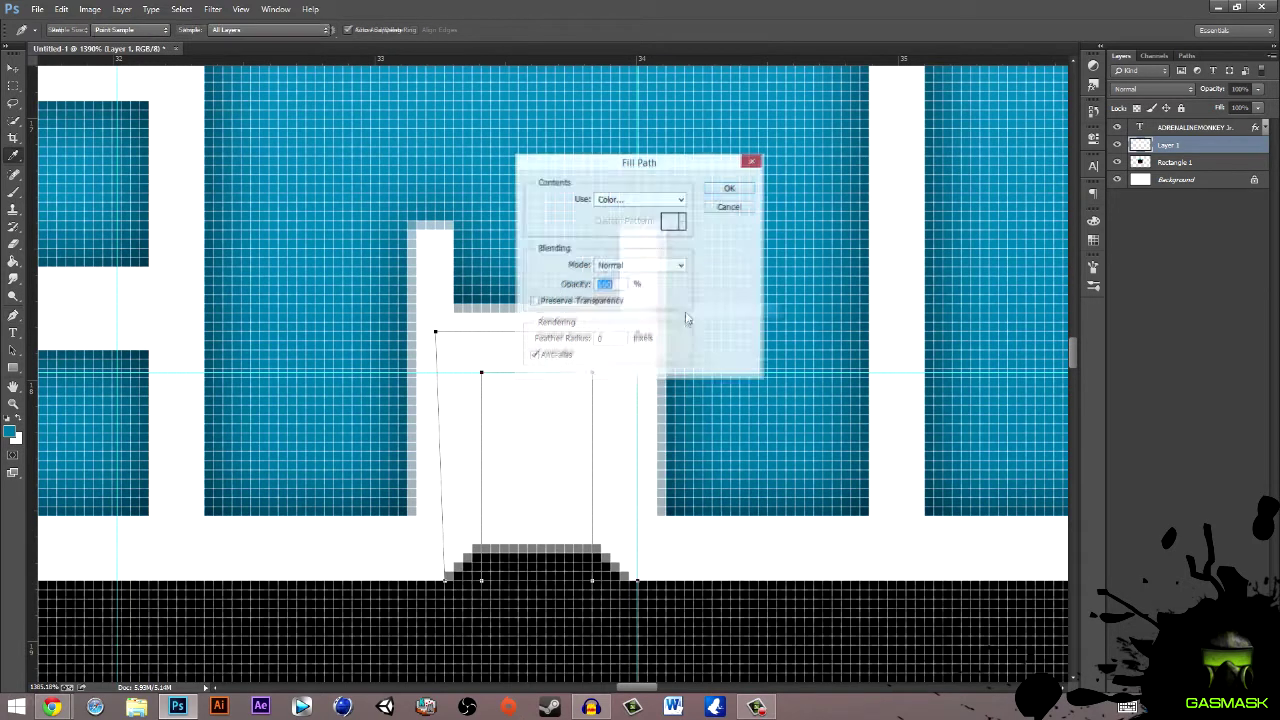
click(629, 217)
click(629, 250)
key(Return)
key(Return)
right_click(629, 371)
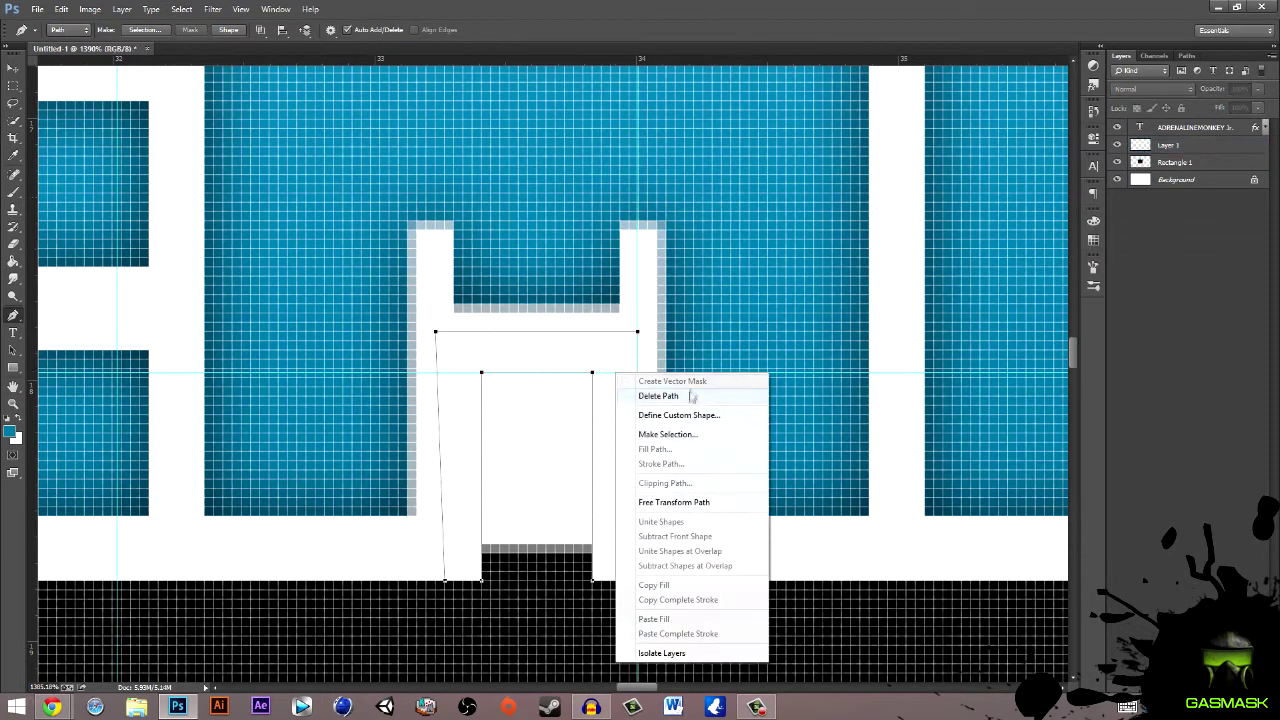
click(700, 394)
scroll(560, 400, up, 1)
- Fill a rectangle extending up from the black bump with black and deselect
key(m)
mouse_move(497, 390)
mouse_down()
mouse_move(628, 258)
mouse_move(641, 169)
mouse_up()
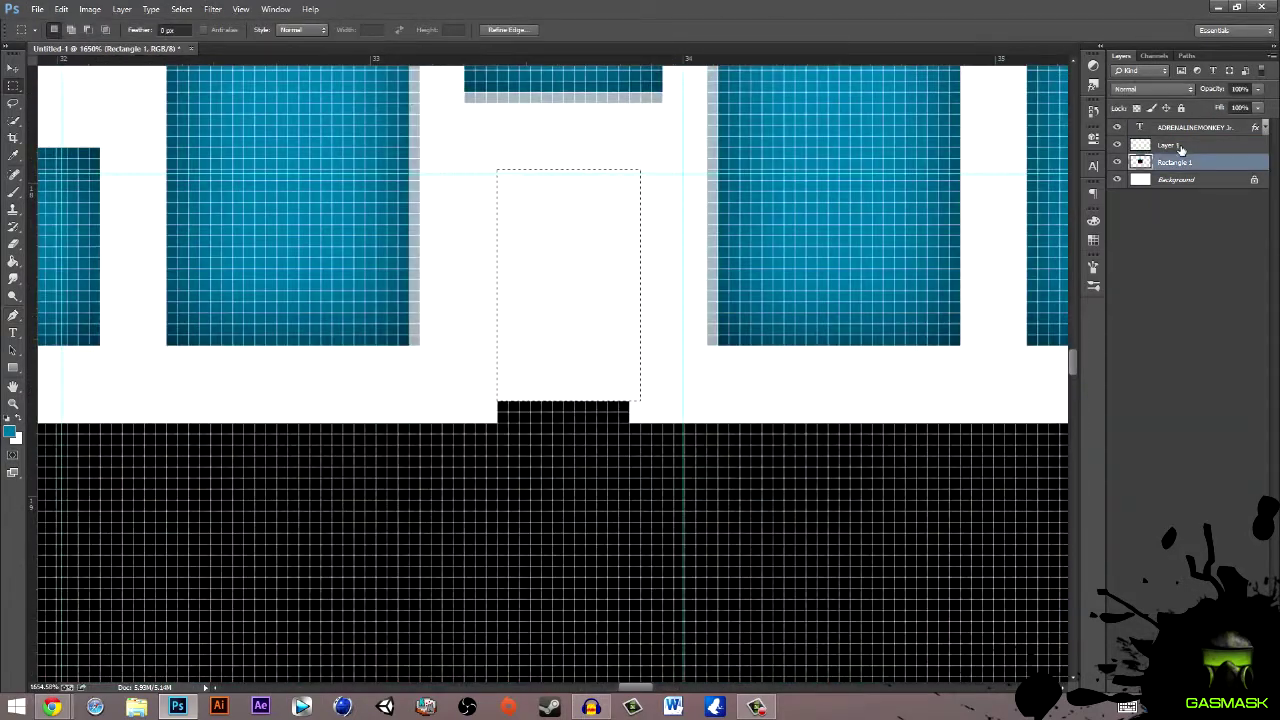
drag(636, 417, 629, 203)
key(alt+BackSpace)
key(ctrl+d)
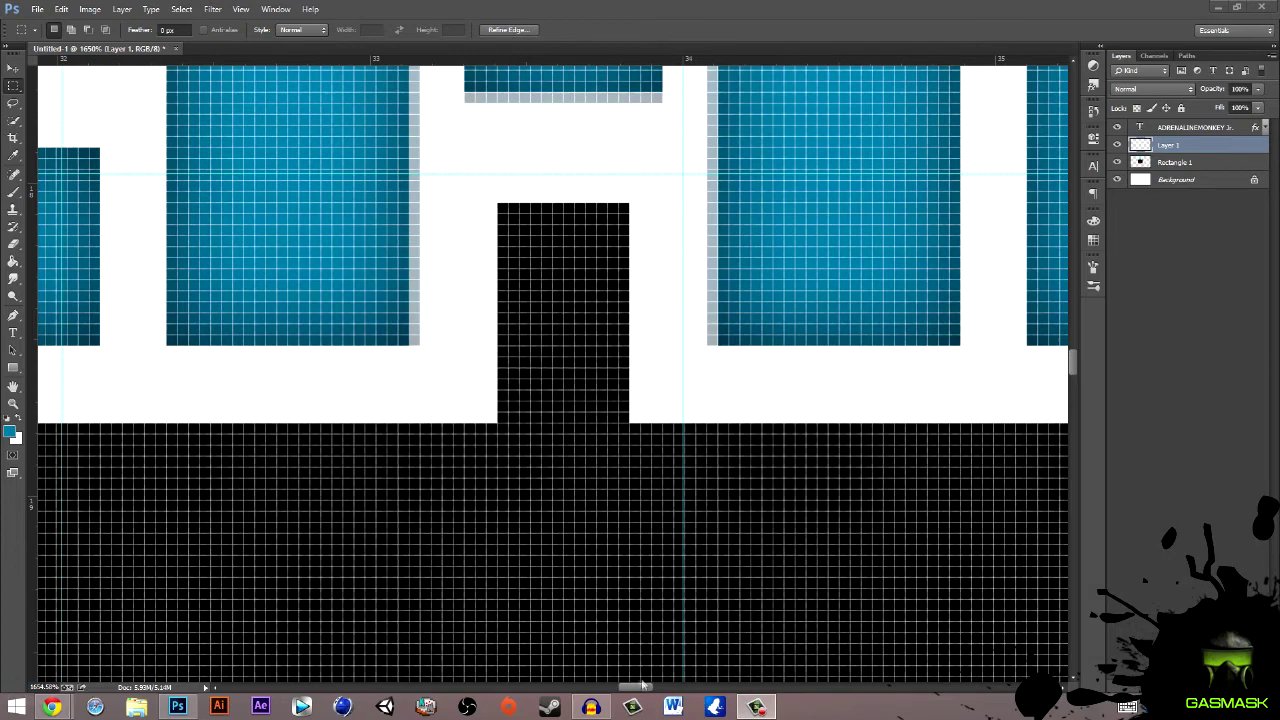
scroll(560, 400, down, 3)
scroll(704, 484, up, 4)
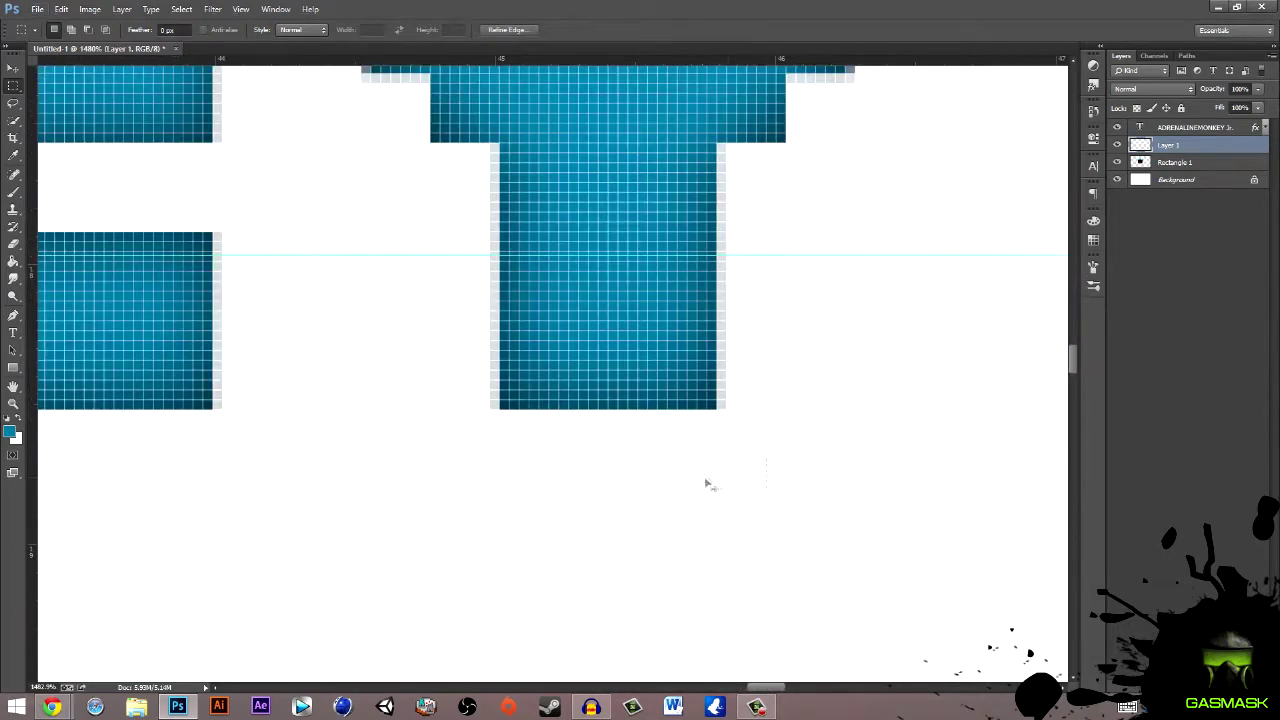
- Fill a small selected area below the letters
drag(705, 478, 786, 419)
right_click(743, 457)
right_click(757, 428)
click(770, 626)
click(720, 206)
scroll(848, 338, up, 3)
- Draw a closed pen path, turn it into a selection, and adjust it with the Rectangular Marquee
key(p)
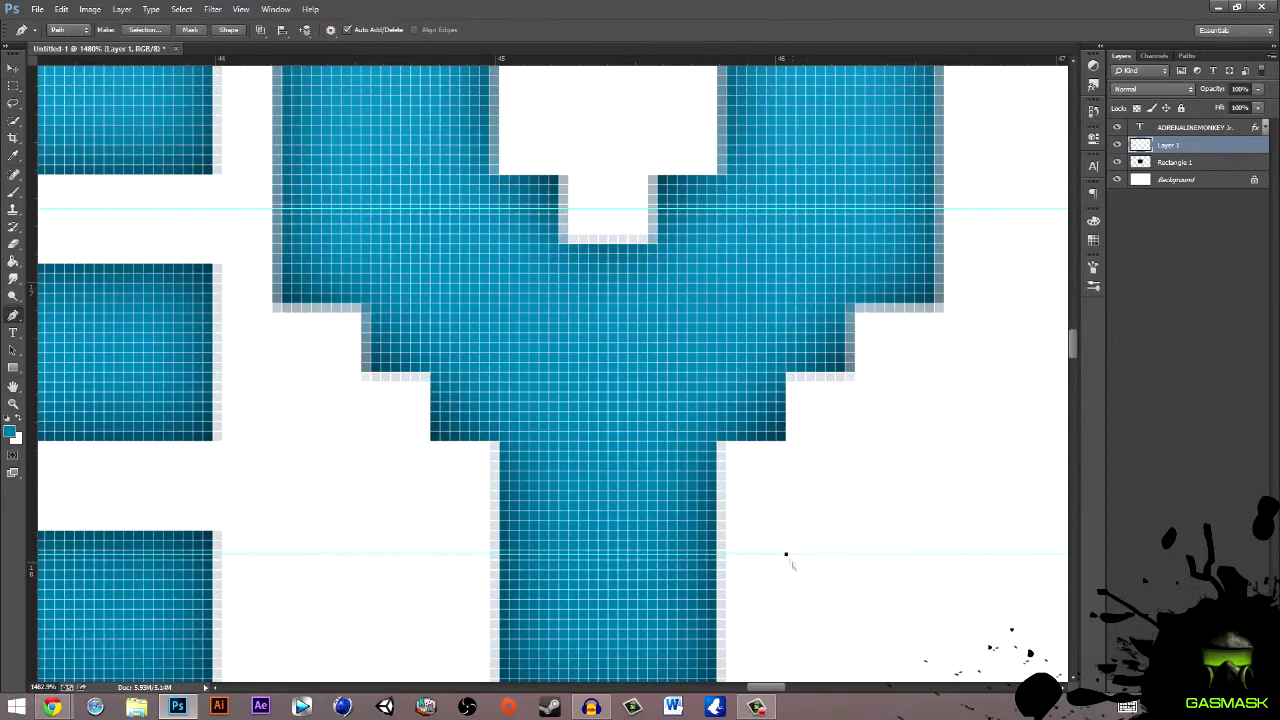
scroll(790, 565, up, 3)
key(v)
scroll(618, 183, right, 5)
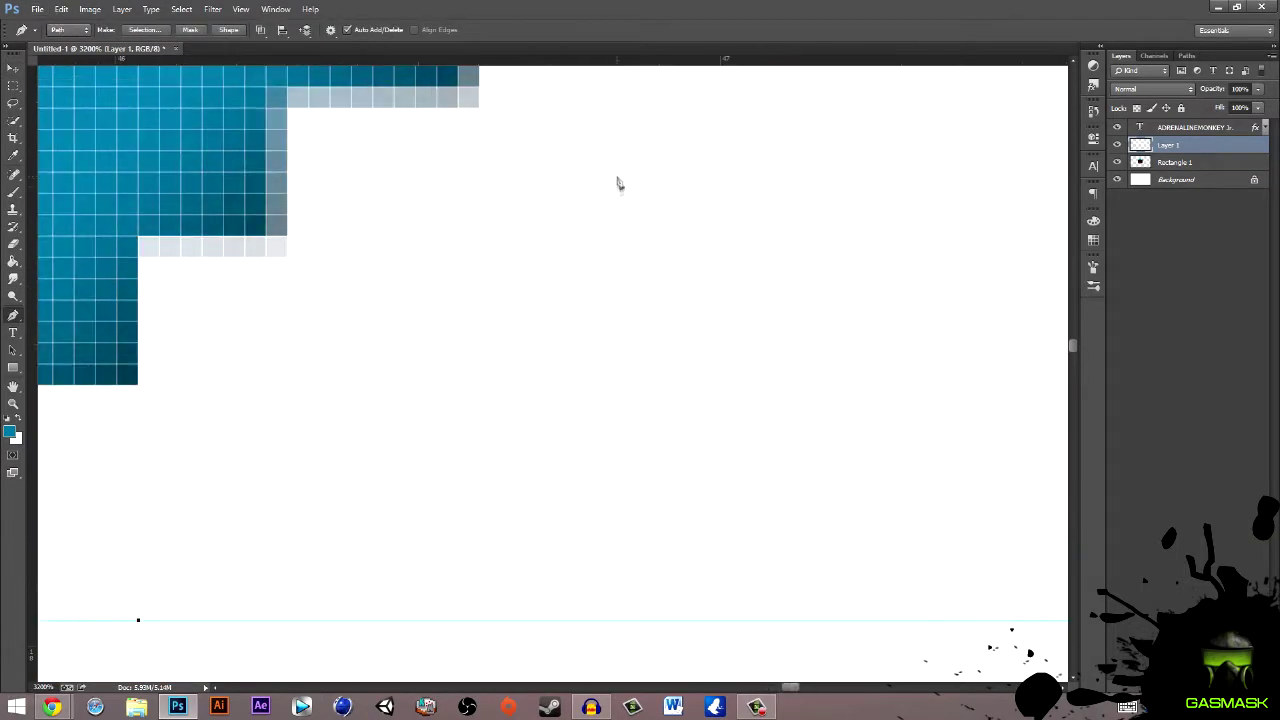
click(138, 622)
right_click(391, 252)
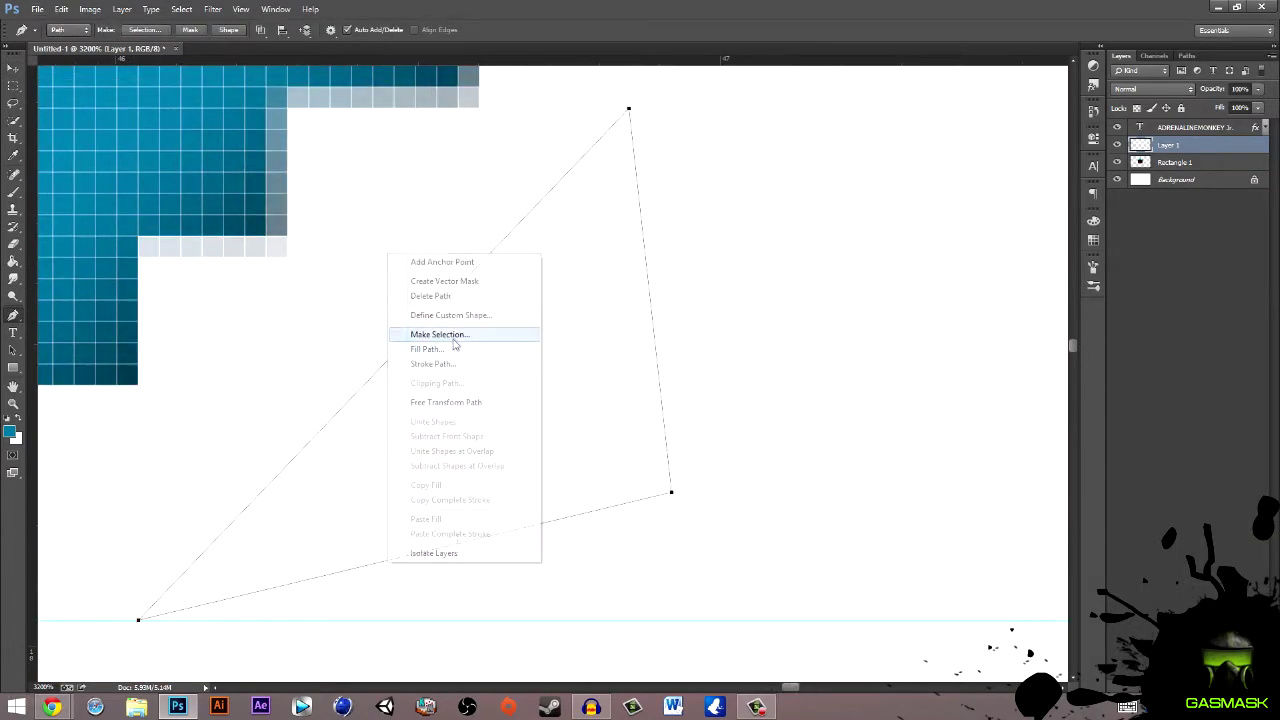
click(423, 334)
scroll(551, 434, up, 5)
key(m)
mouse_move(416, 248)
mouse_down()
mouse_move(616, 400)
mouse_move(628, 437)
mouse_up()
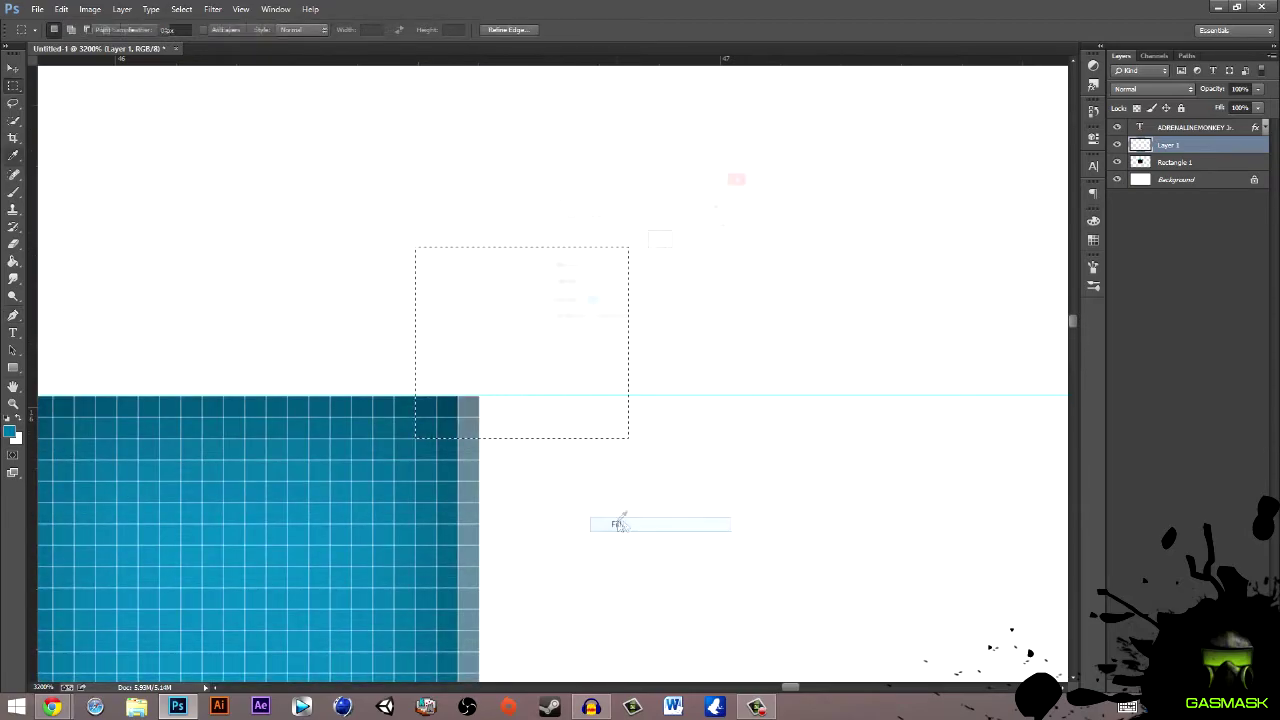
scroll(497, 607, up, 10)
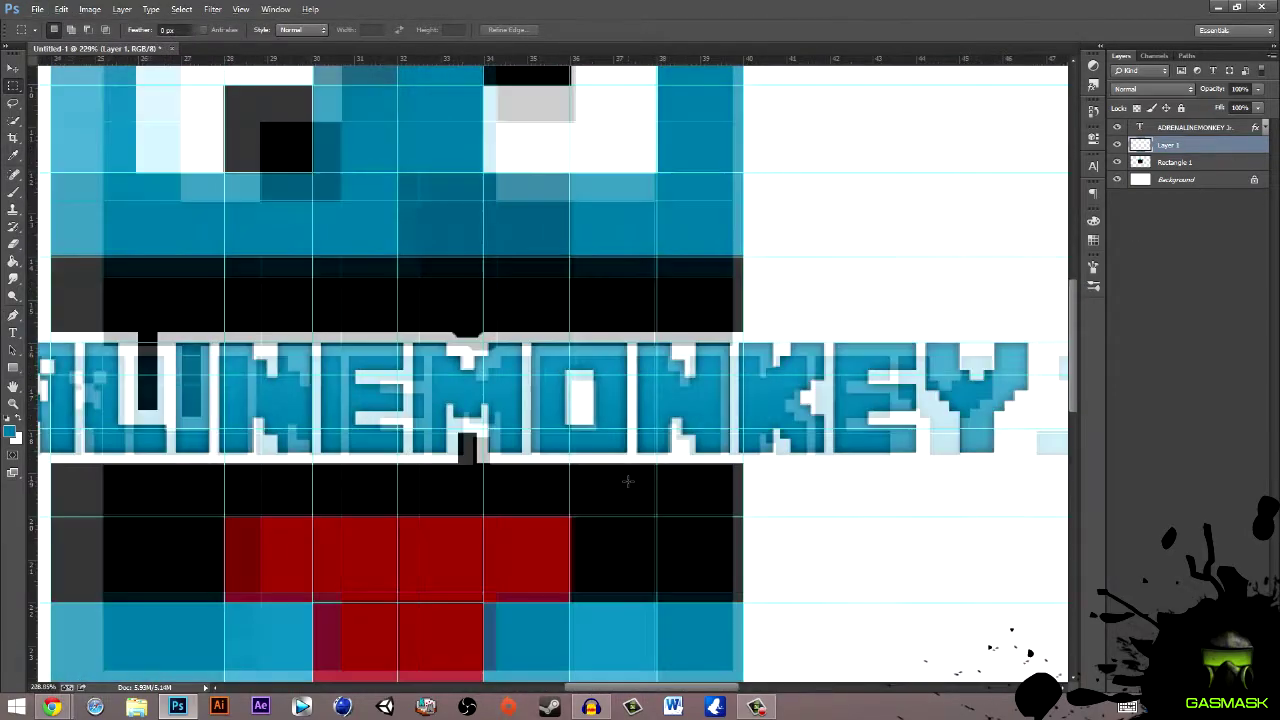
- Apply the Gradient Overlay to Layer 1 and expand the title text selection
key(Return)
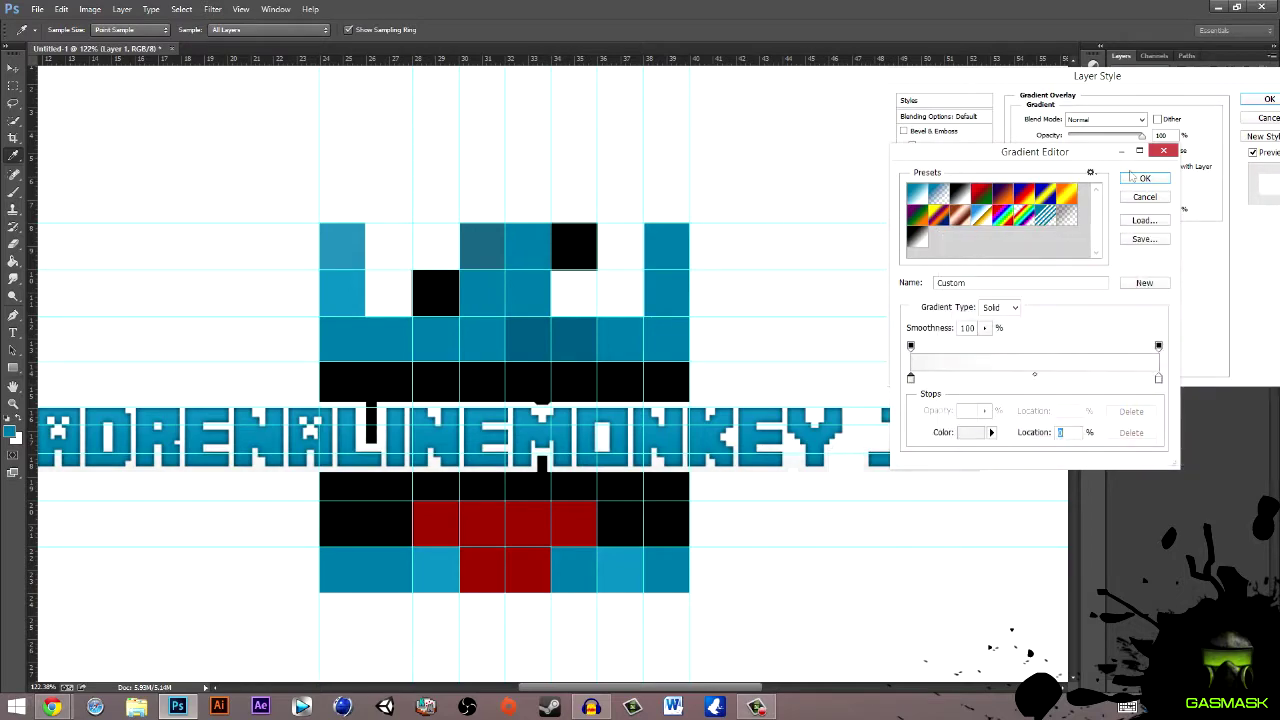
key(Return)
key(Return)
click(181, 9)
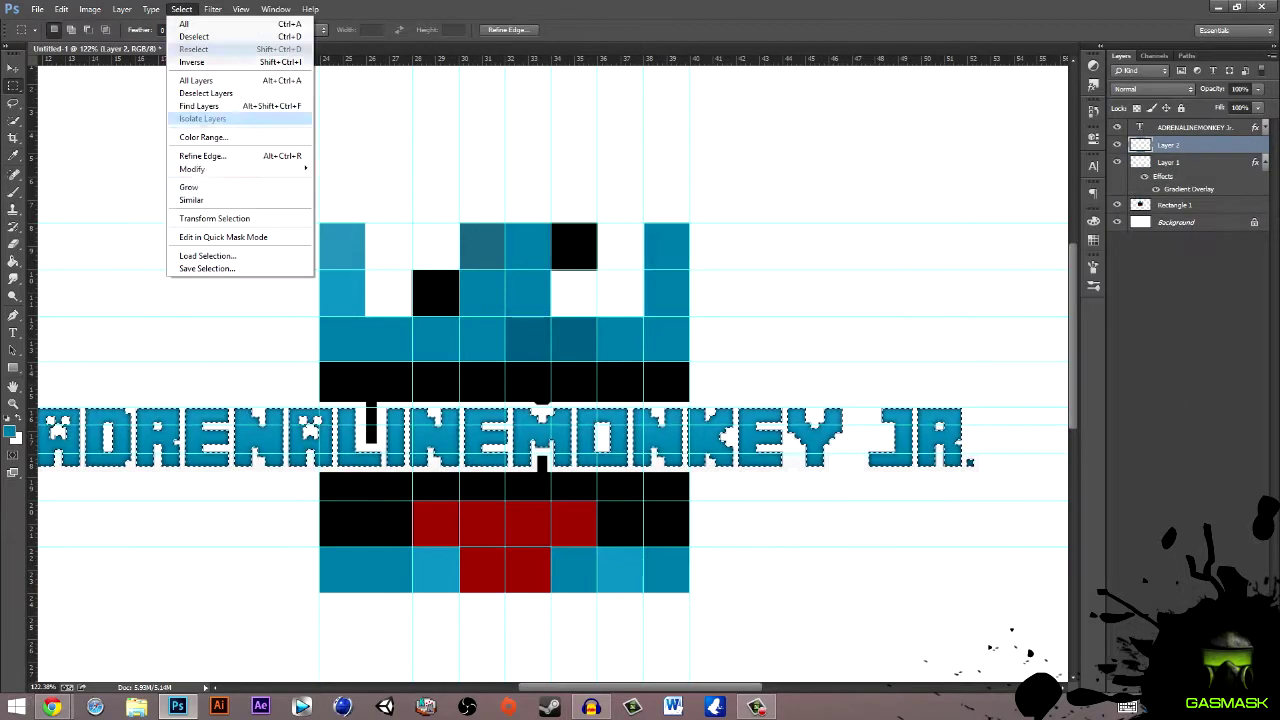
click(190, 166)
- Fill the expanded title selection on Layer 2
right_click(345, 440)
click(383, 477)
click(620, 243)
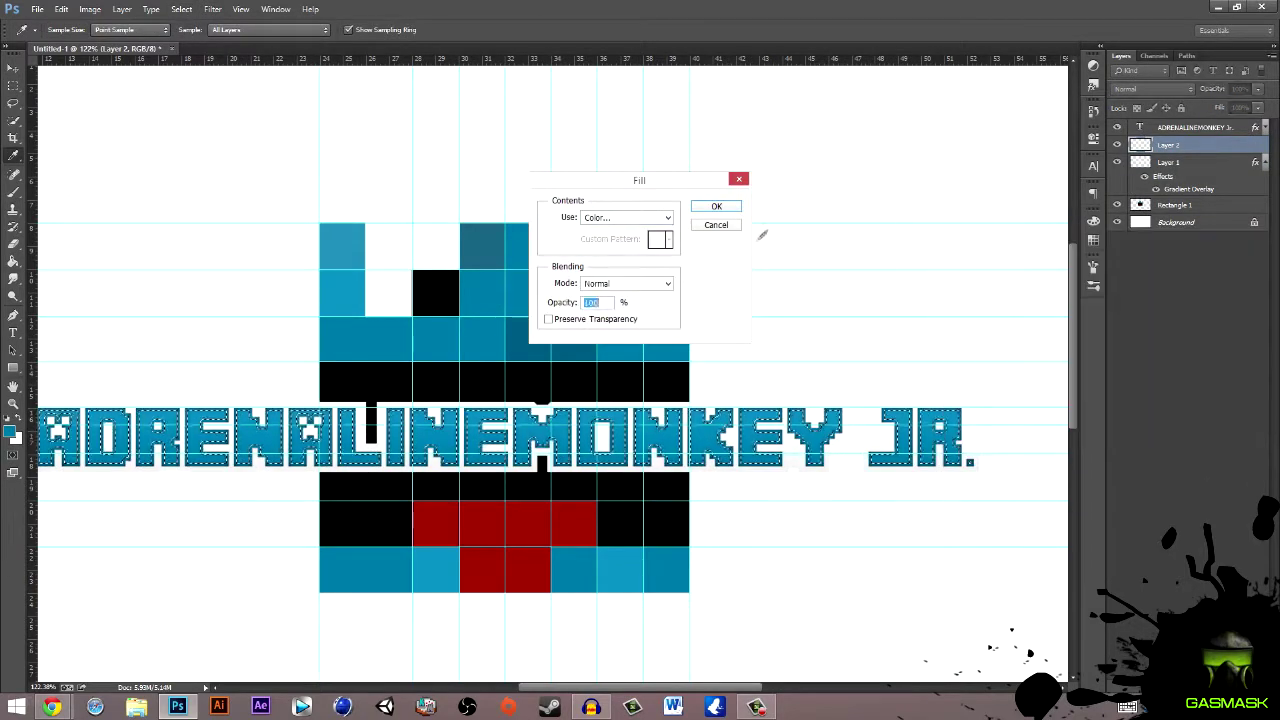
click(714, 206)
scroll(705, 440, up, 5)
scroll(705, 440, up, 5)
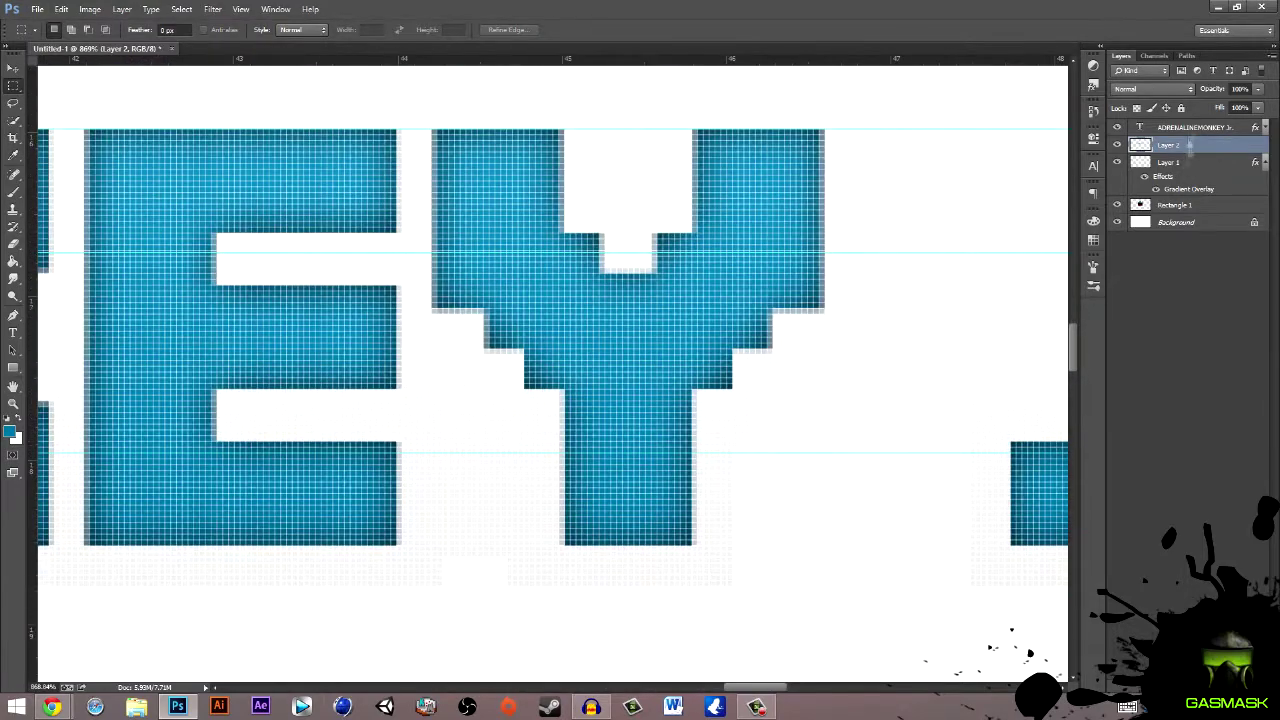
- Show the title layer's effects and review Layer 1's layer style settings
click(1195, 127)
click(1255, 127)
click(1156, 154)
click(1156, 154)
scroll(550, 370, down, 5)
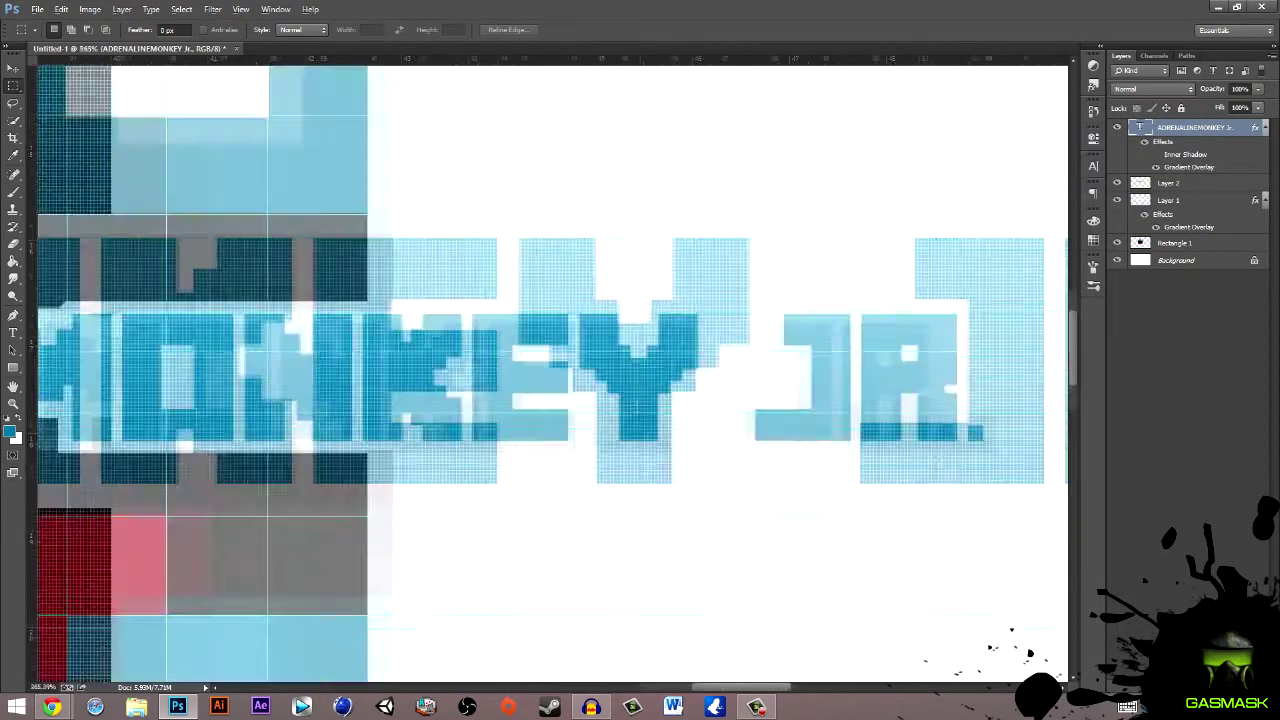
double_click(1189, 227)
key(Return)
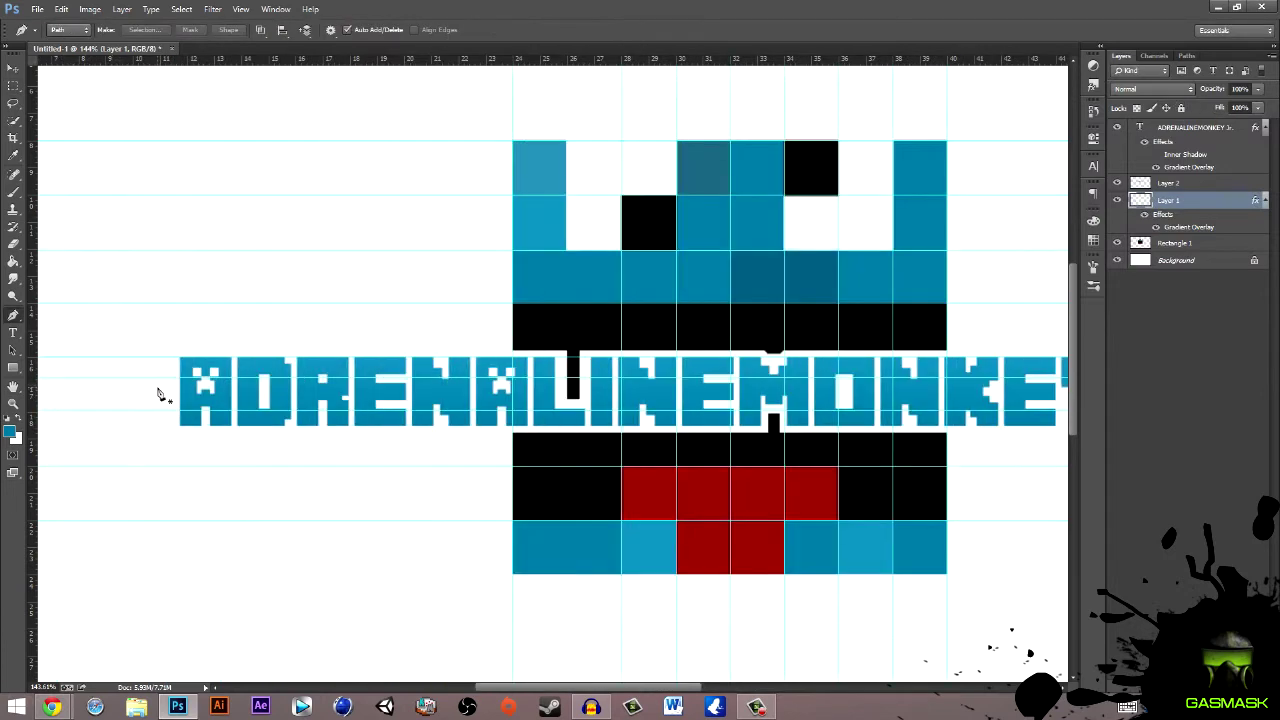
- Move Layer 2 to the top, give the new layer a gradient overlay, and clip it to the title
drag(1170, 185, 1183, 130)
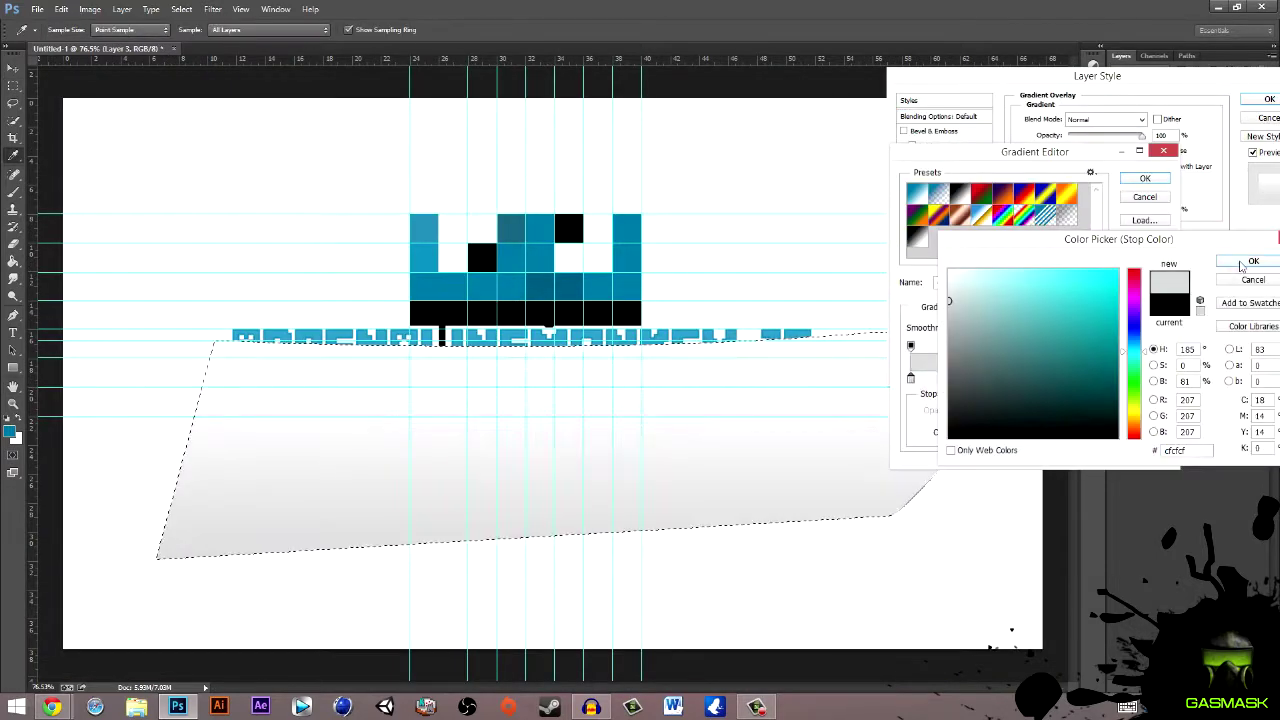
click(1245, 262)
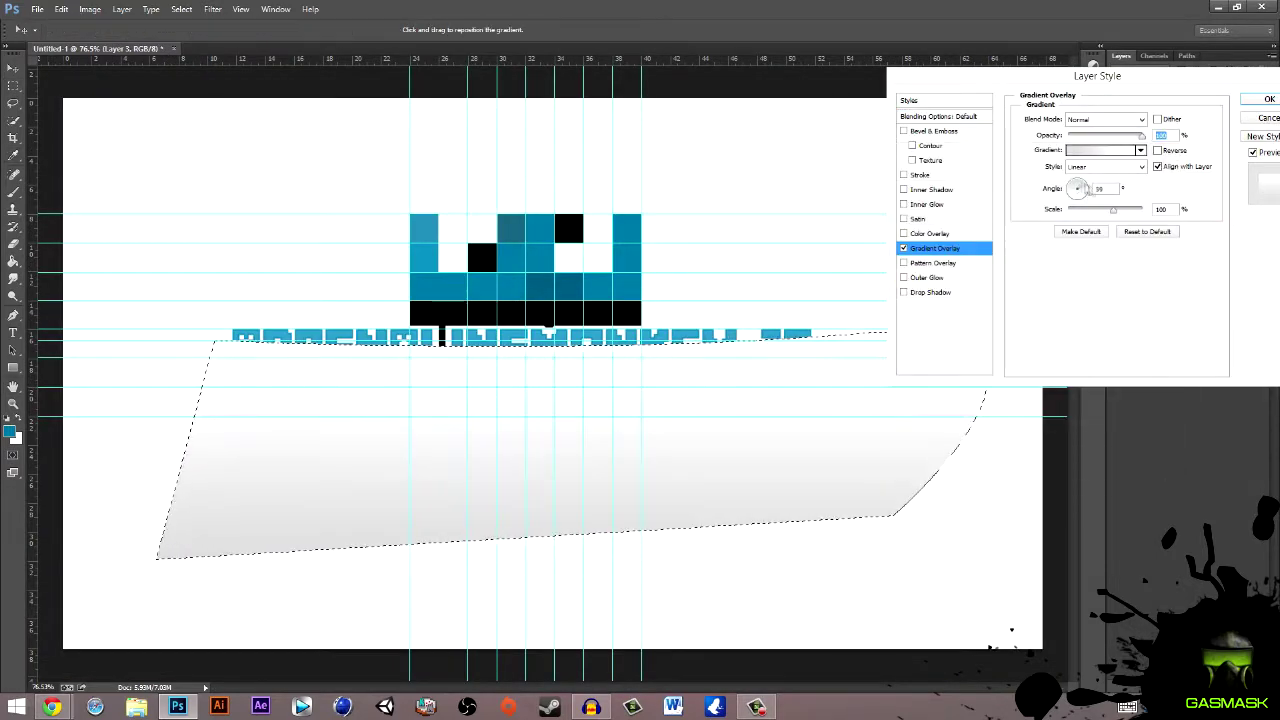
key(ctrl+alt+g)
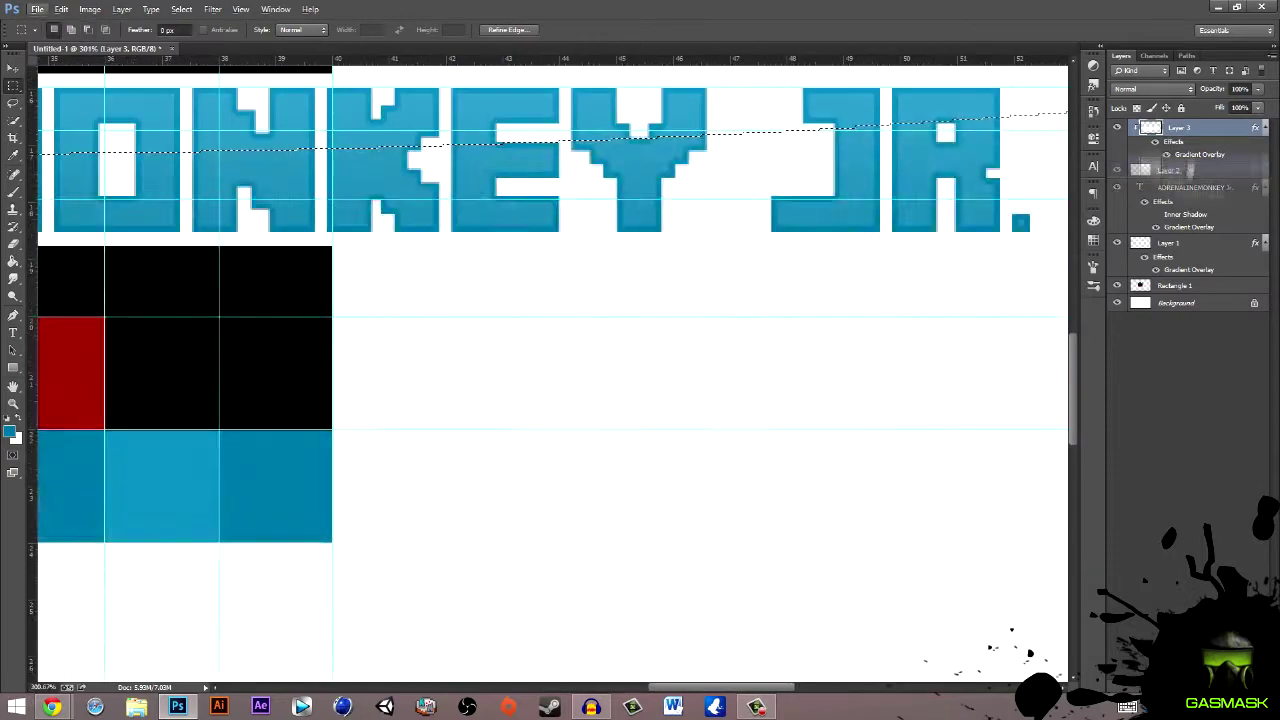
right_click(1205, 145)
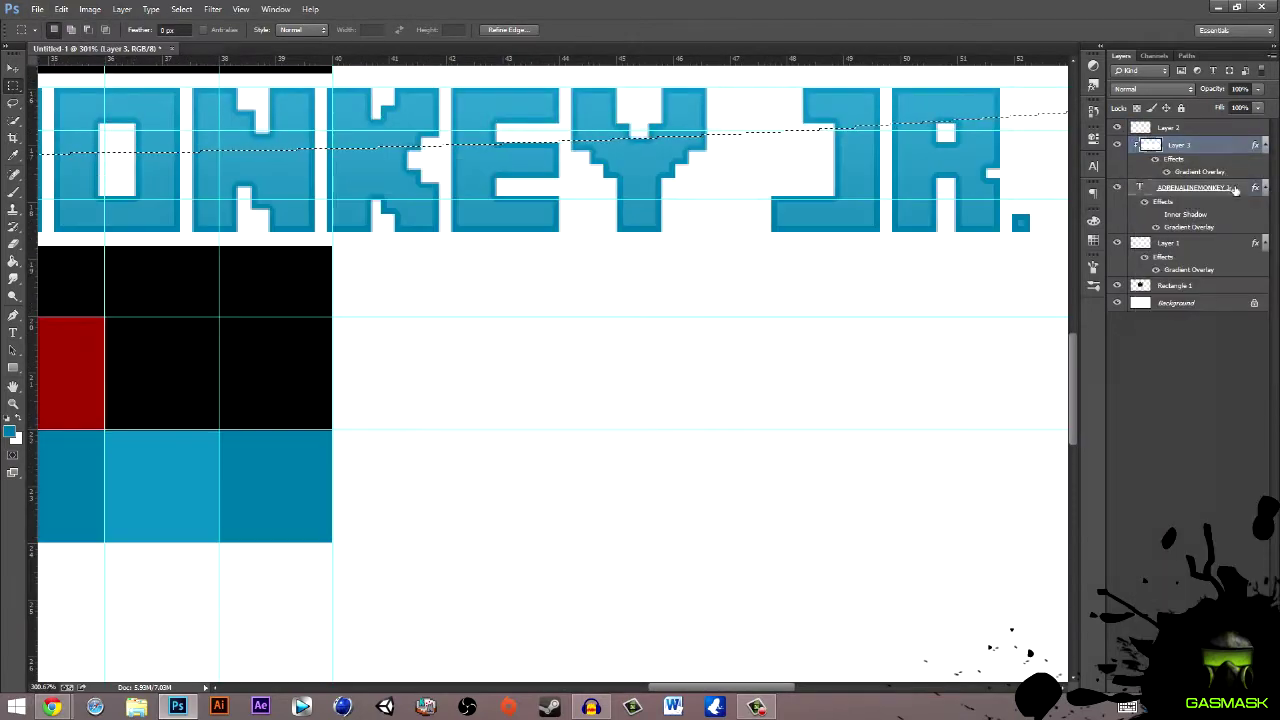
click(1205, 145)
- Lower the gradient layer's opacity, transform it, and erase its edges
key(ctrl+0)
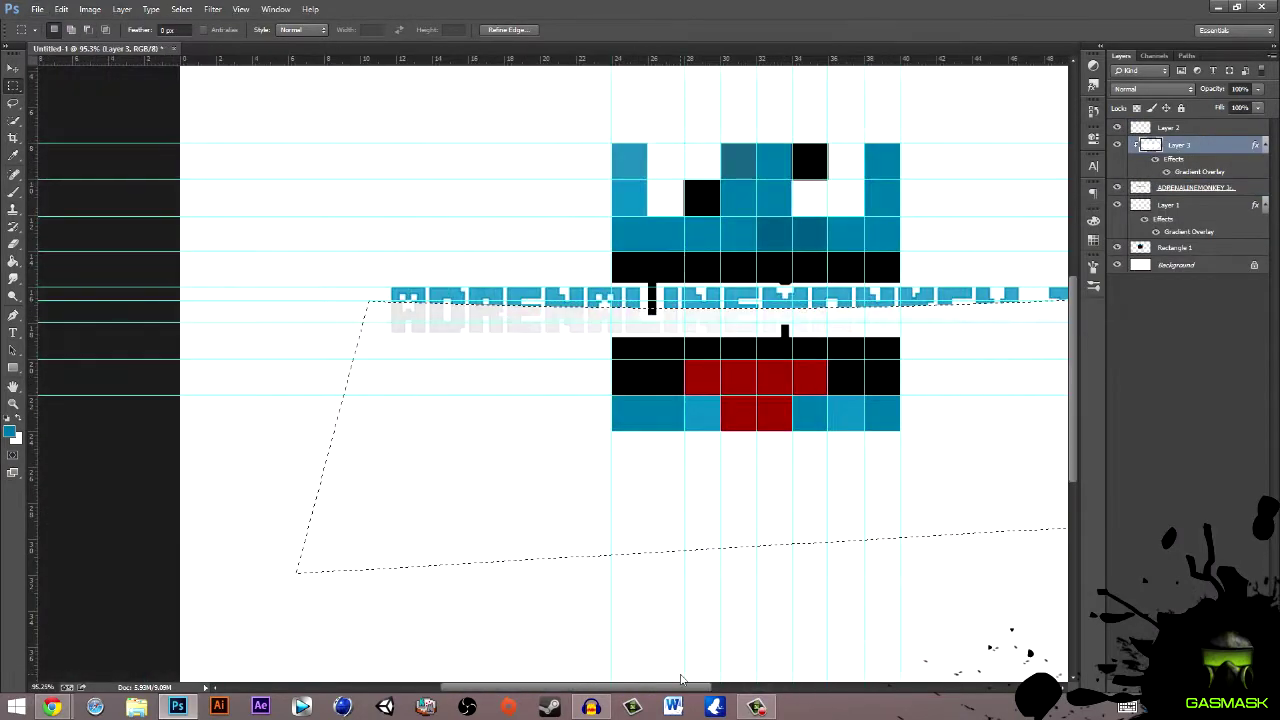
drag(1165, 89, 1150, 89)
scroll(656, 377, down, 5)
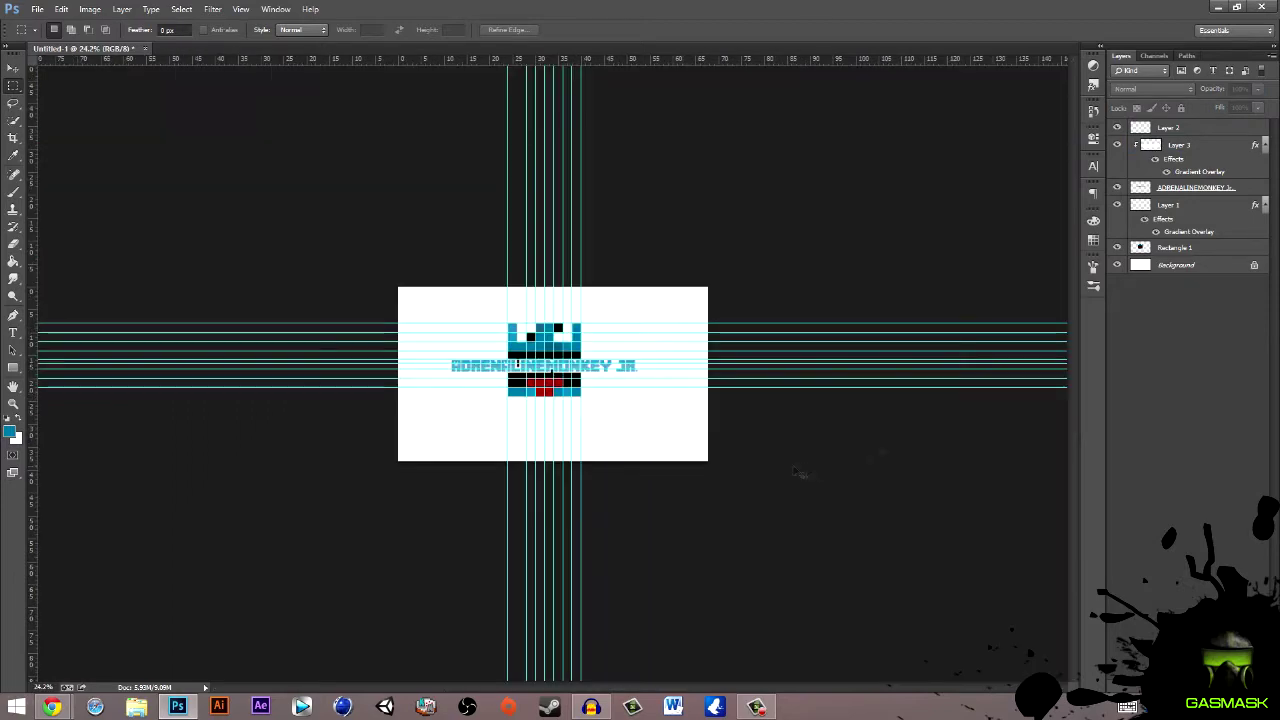
key(ctrl+t)
key(Return)
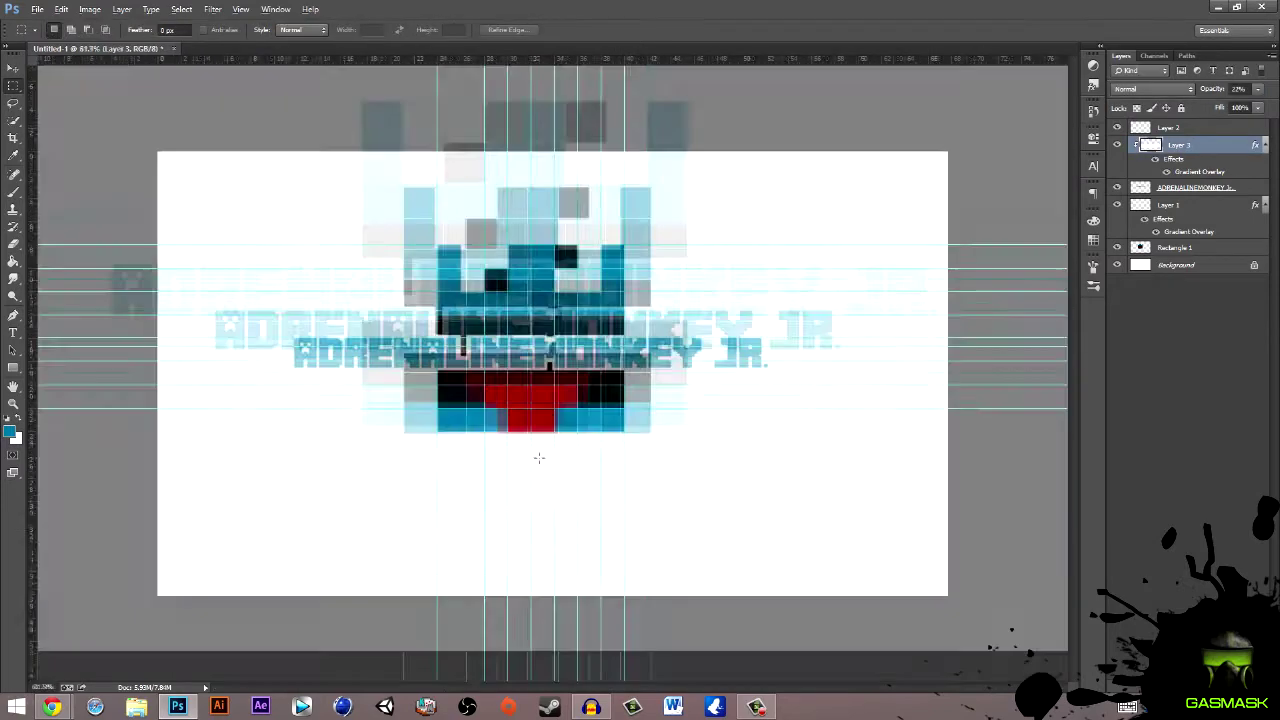
scroll(470, 410, up, 5)
scroll(434, 514, up, 3)
scroll(473, 420, down, 2)
scroll(528, 338, down, 2)
key(e)
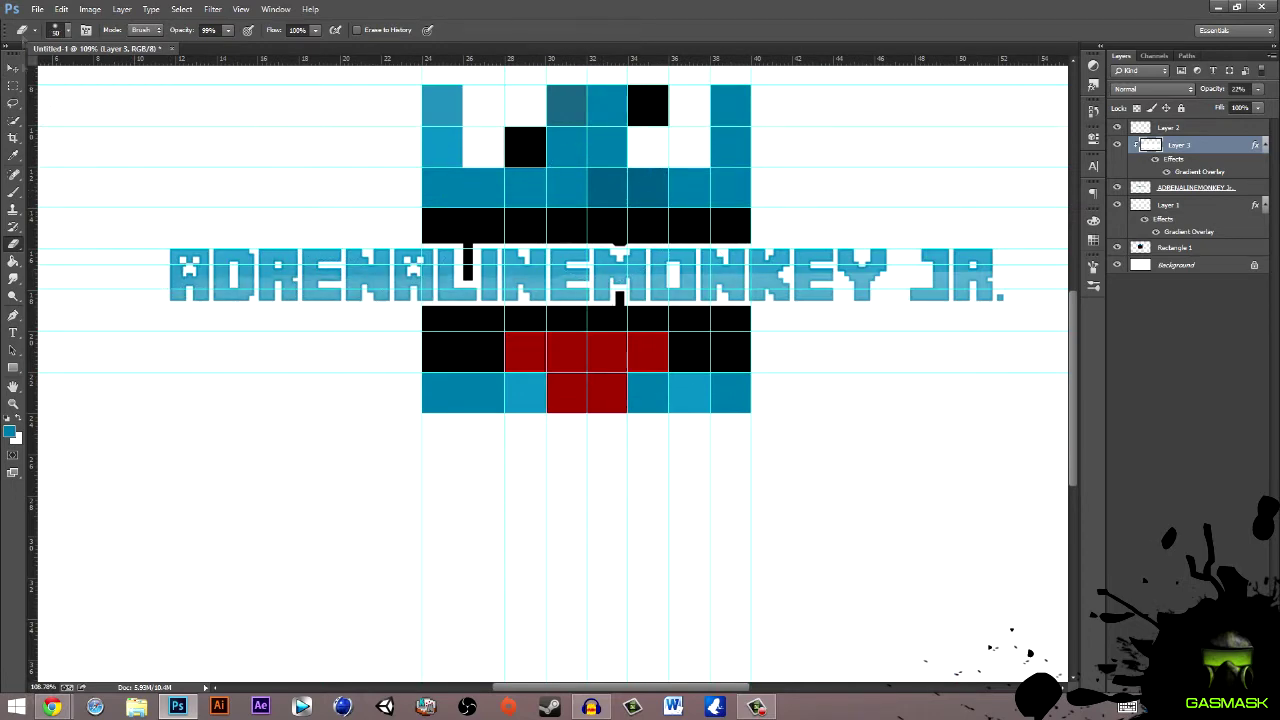
scroll(550, 440, down, 1)
- Set the gradient layer's opacity to 31% and reapply the title's adjusted inner shadow
key(3)
key(4)
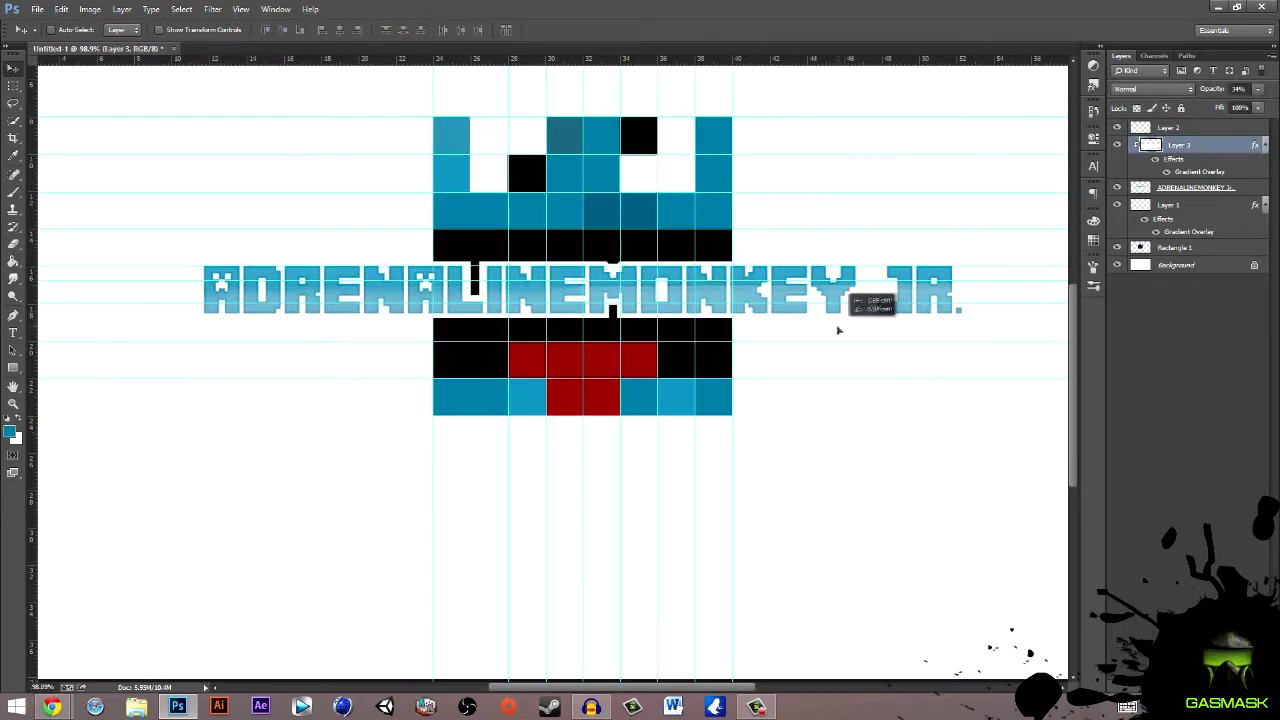
key(3)
key(1)
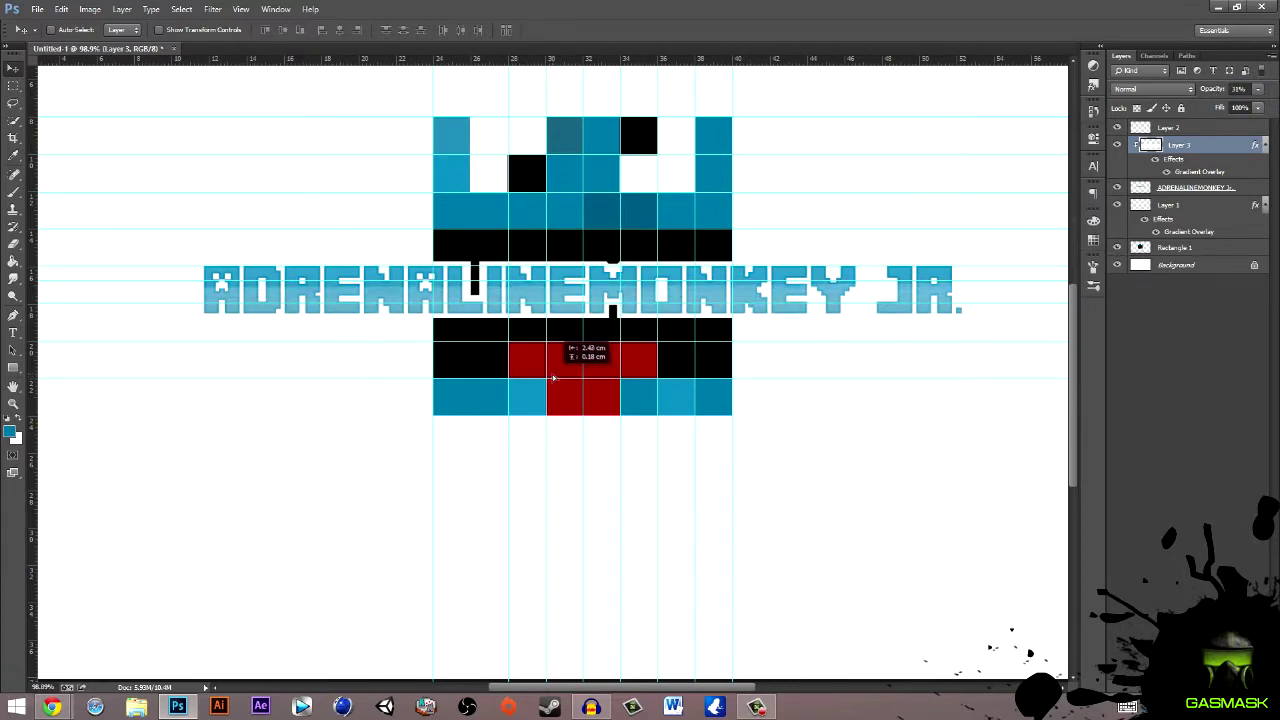
double_click(1222, 148)
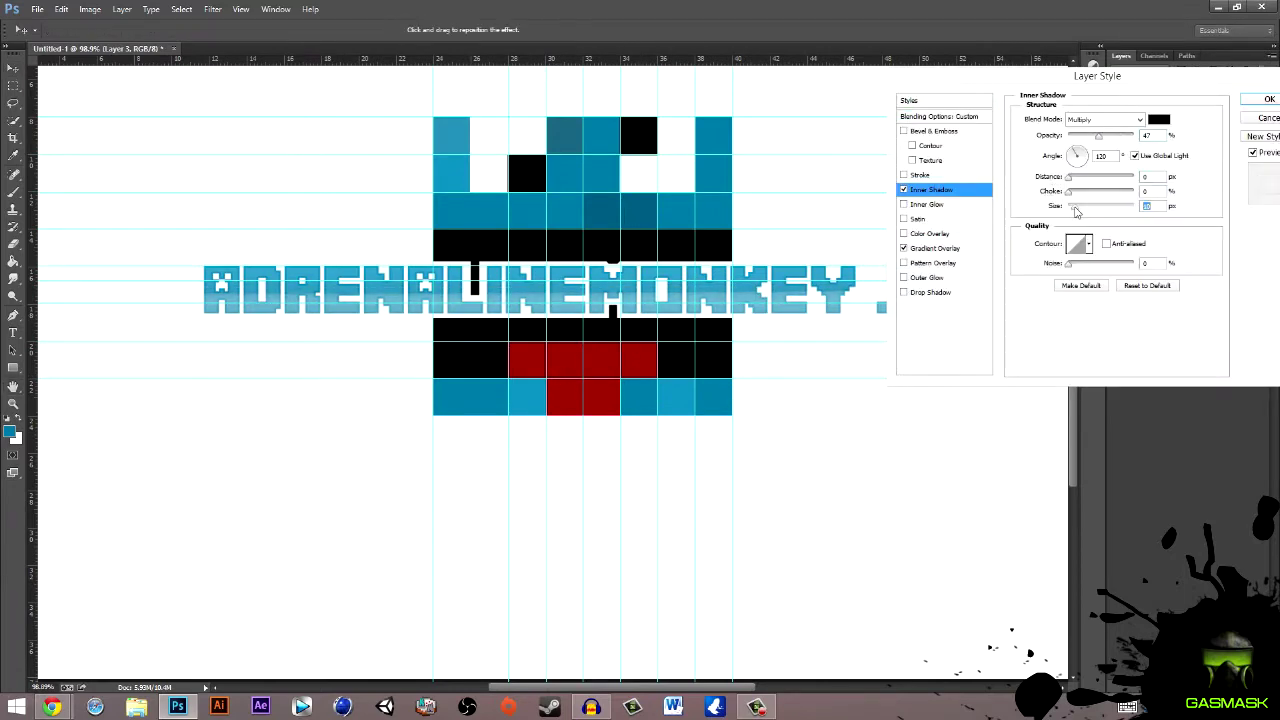
key(Return)
- Give the monkey rectangle a drop shadow with adjusted opacity and hide Layer 1
scroll(646, 287, up, 3)
scroll(705, 420, down, 3)
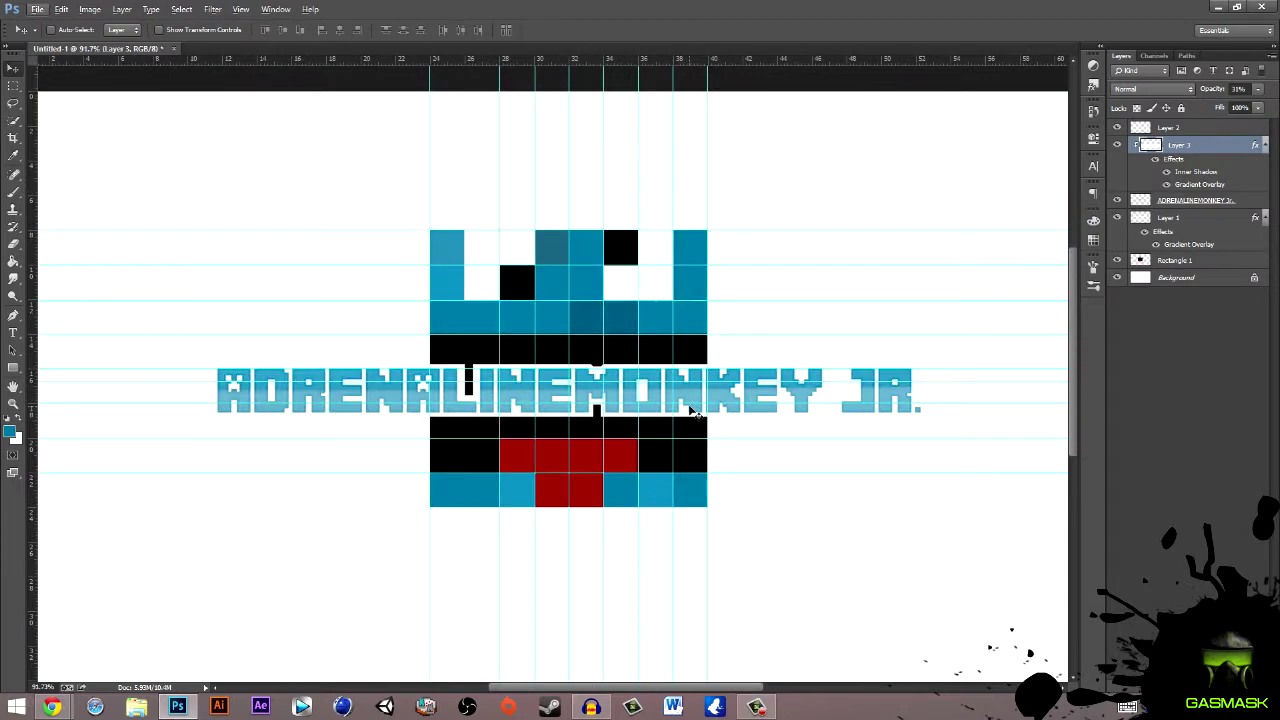
double_click(1220, 260)
click(935, 131)
click(930, 292)
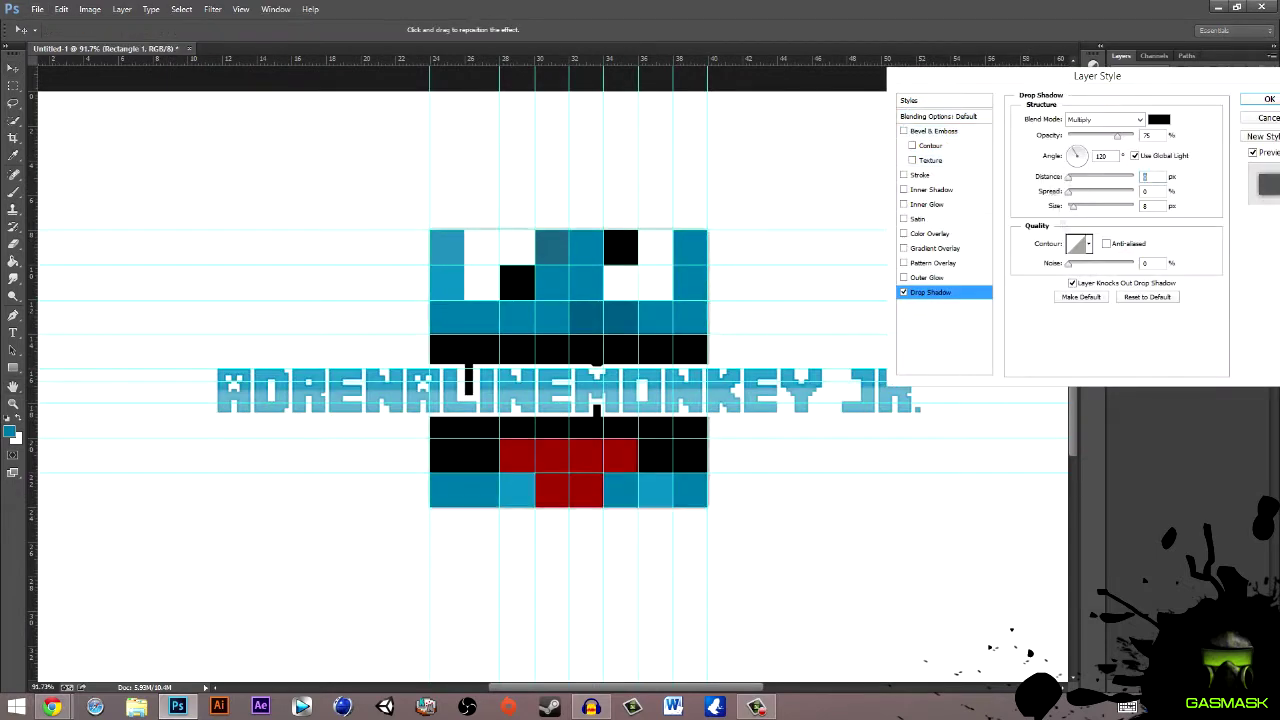
drag(1110, 135, 1093, 138)
key(Return)
click(1118, 218)
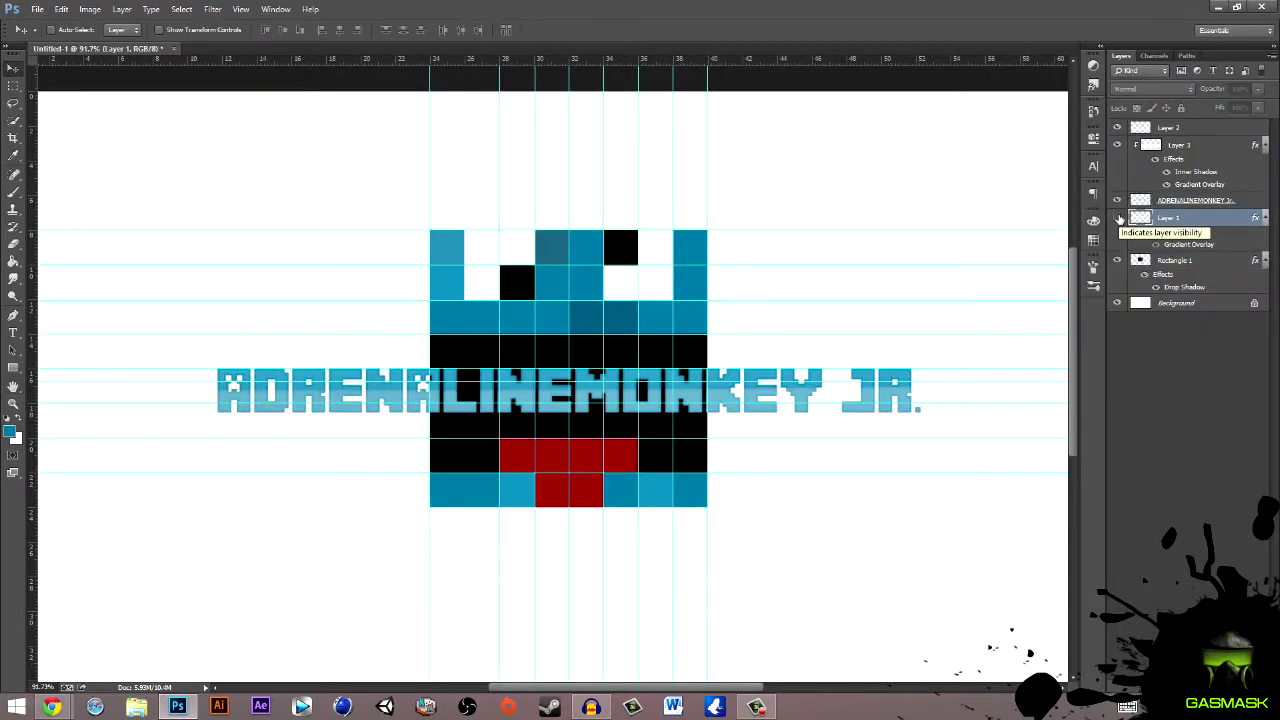
click(1118, 218)
- Load the title text selection, contract it slightly, and apply a further selection adjustment
ctrl+click(1140, 200)
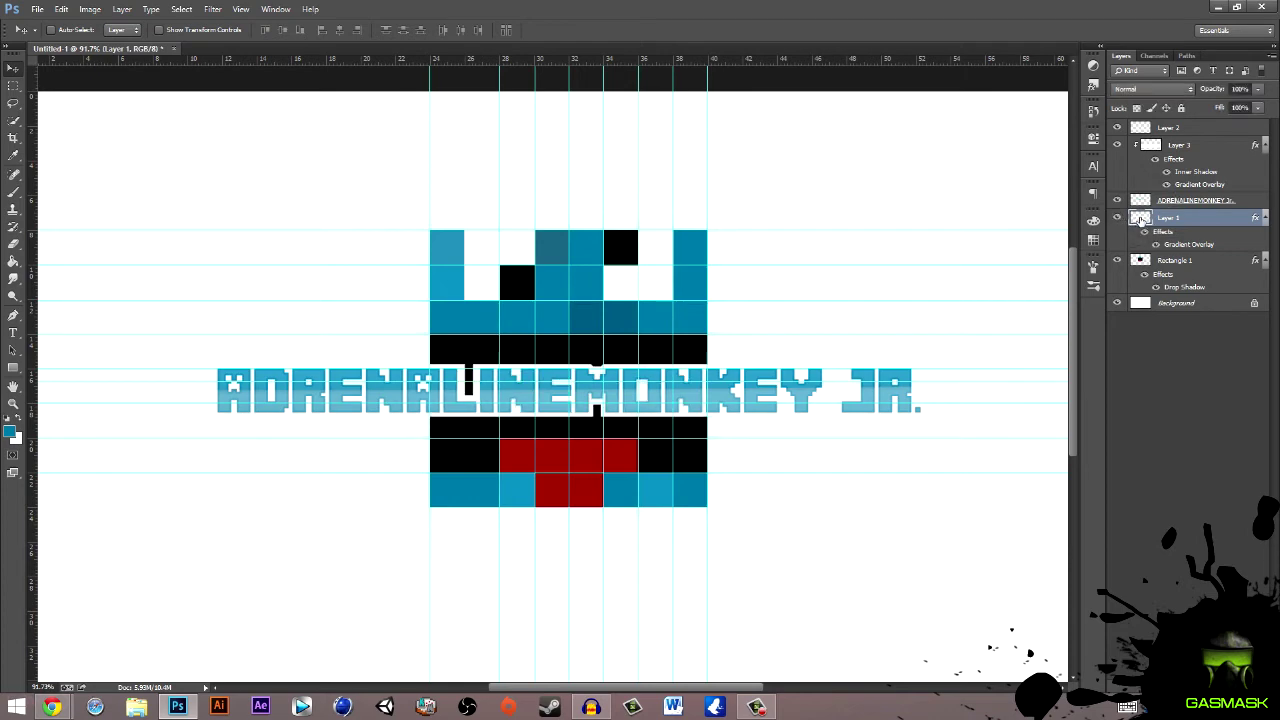
click(181, 9)
click(102, 206)
key(Return)
click(181, 9)
click(360, 200)
key(Return)
key(ctrl+plus)
key(ctrl+plus)
key(ctrl+plus)
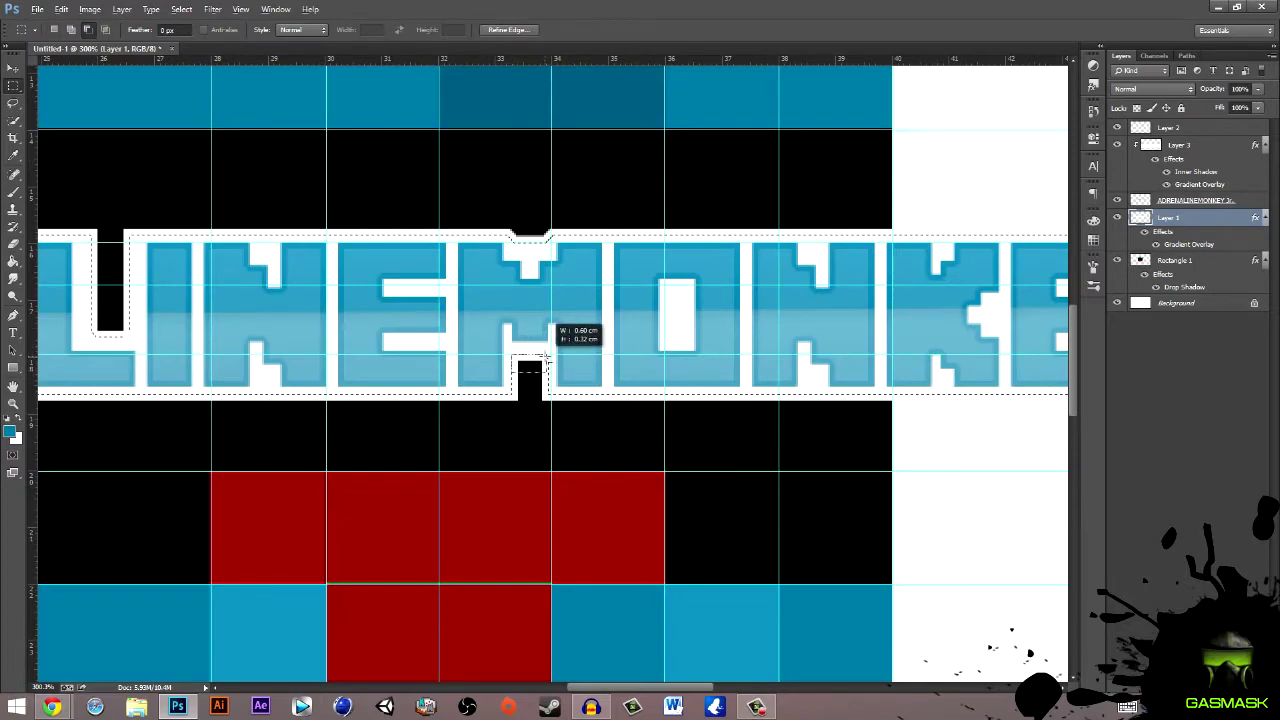
- Pan and zoom to view the whole monkey, keeping Layer 1 hidden
scroll(547, 357, up, 5)
scroll(491, 451, down, 2)
scroll(490, 458, down, 2)
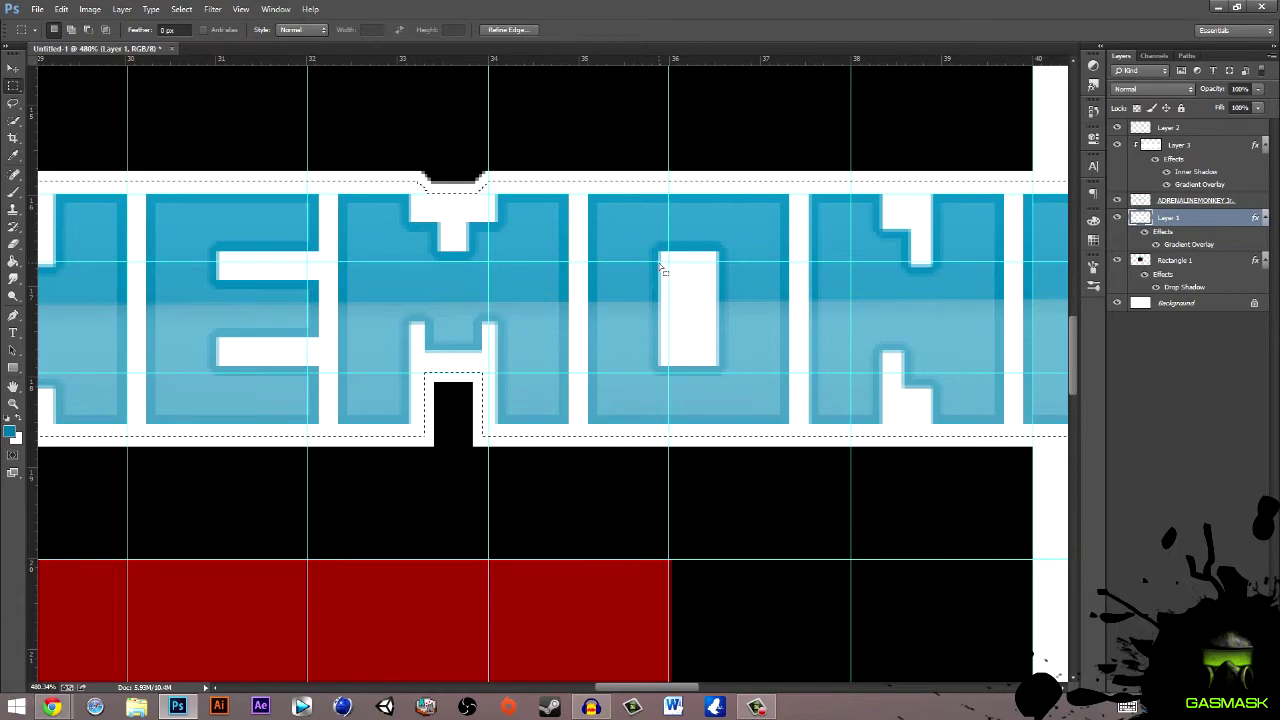
scroll(662, 270, left, 5)
scroll(563, 318, left, 1)
scroll(656, 438, left, 8)
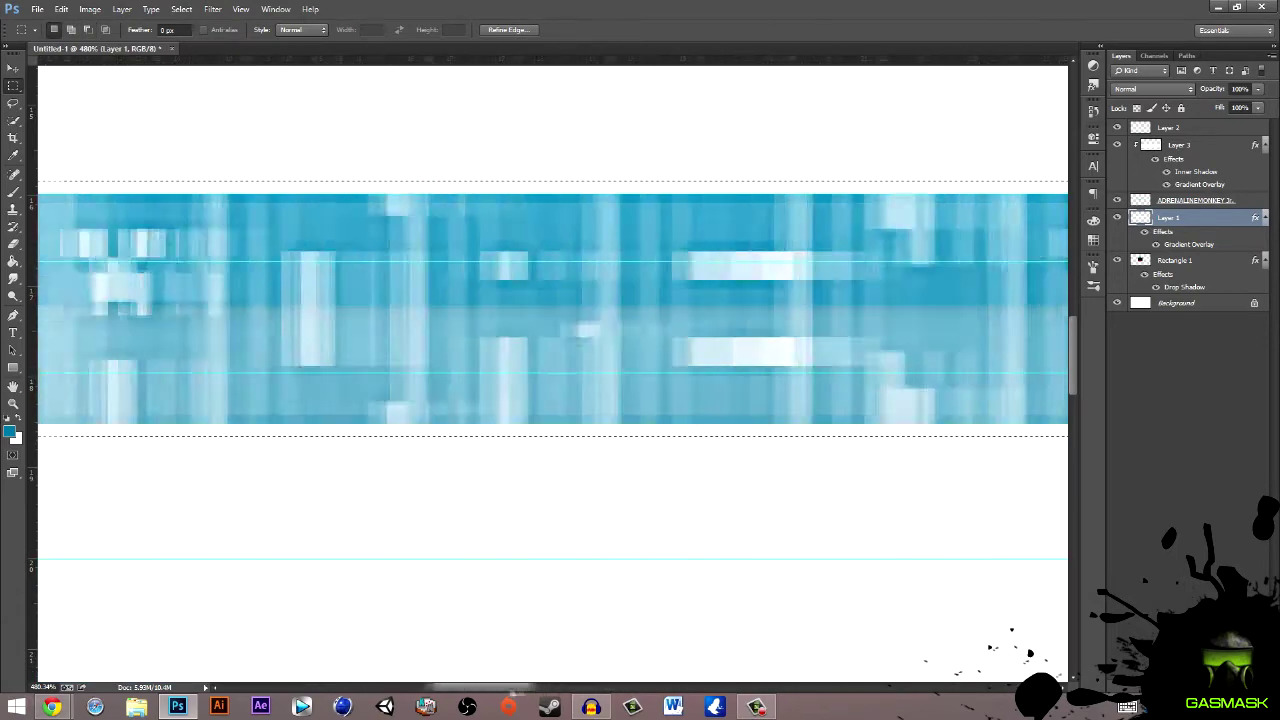
scroll(660, 340, down, 2)
scroll(940, 278, down, 3)
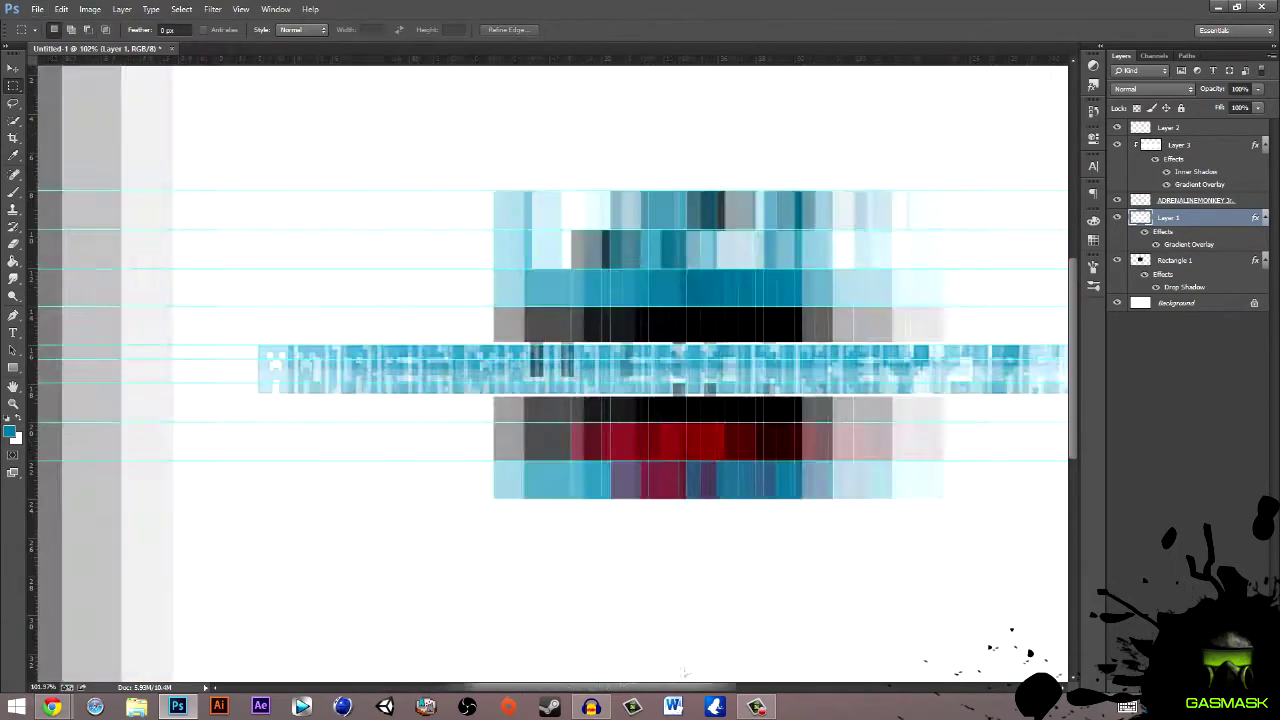
key(4)
key(6)
click(1117, 217)
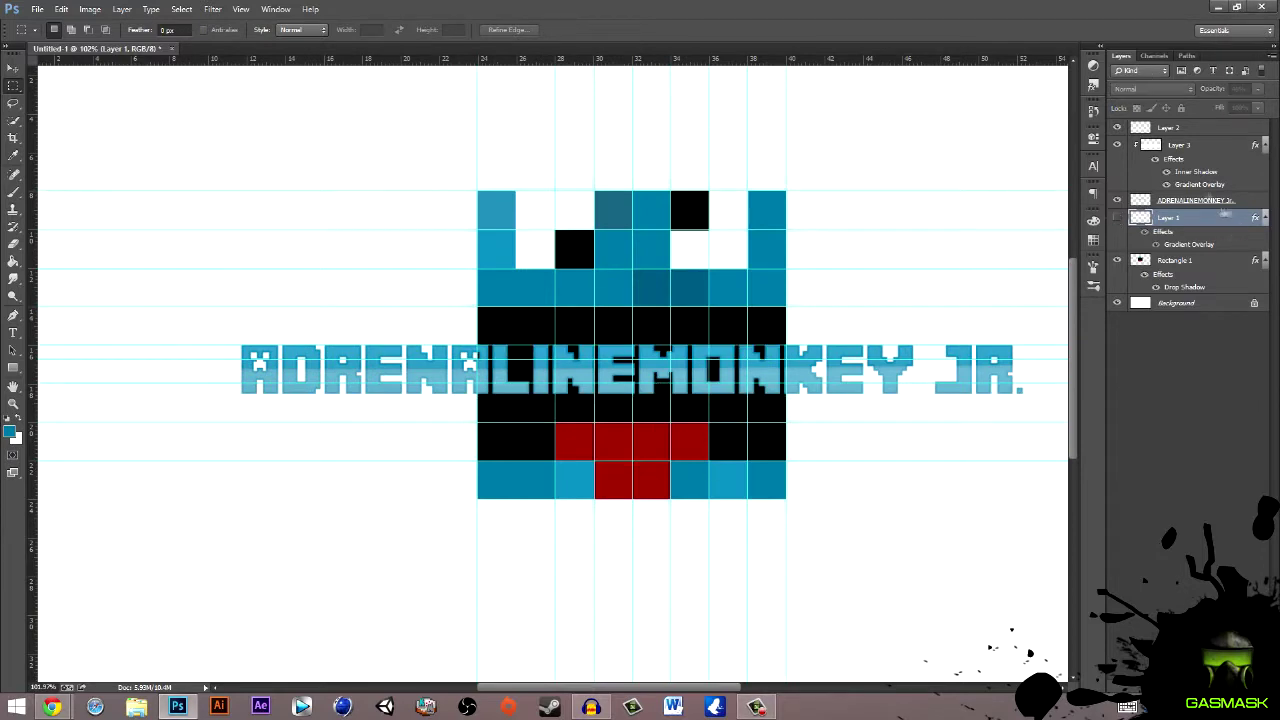
- Add an Inner Shadow at 100% opacity to the monkey rectangle
double_click(1220, 260)
click(932, 189)
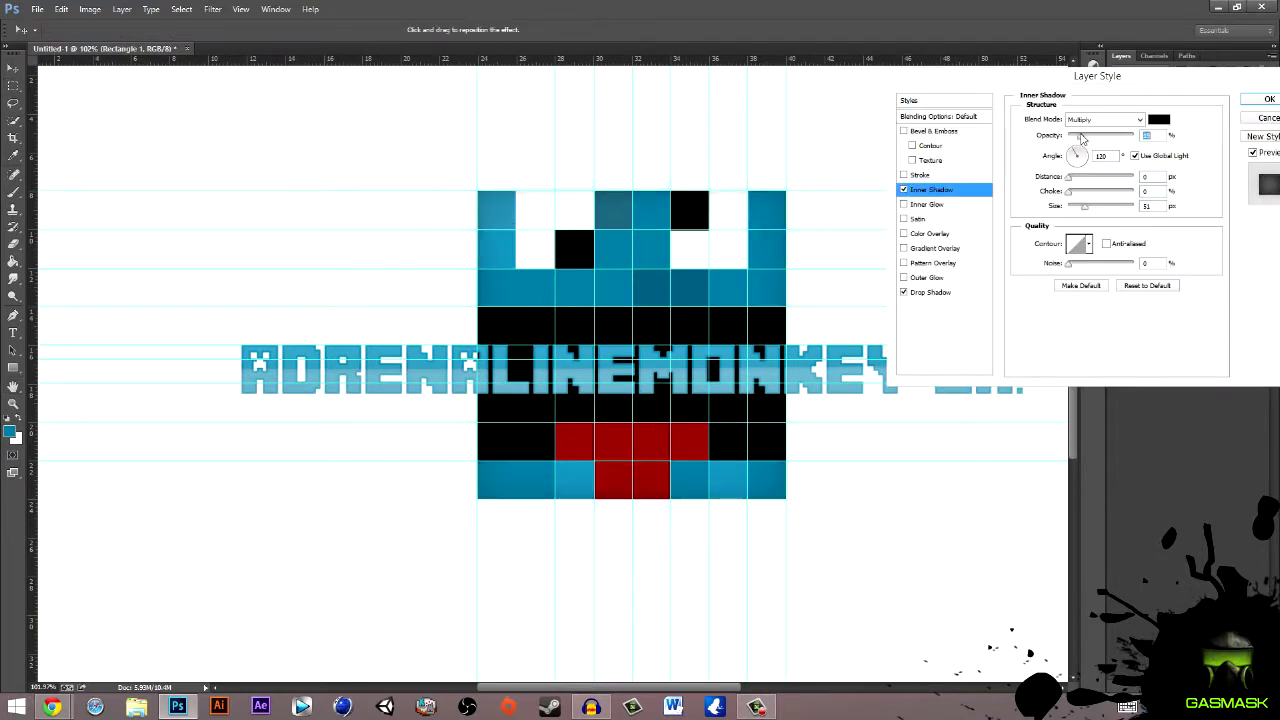
text(100)
key(Return)
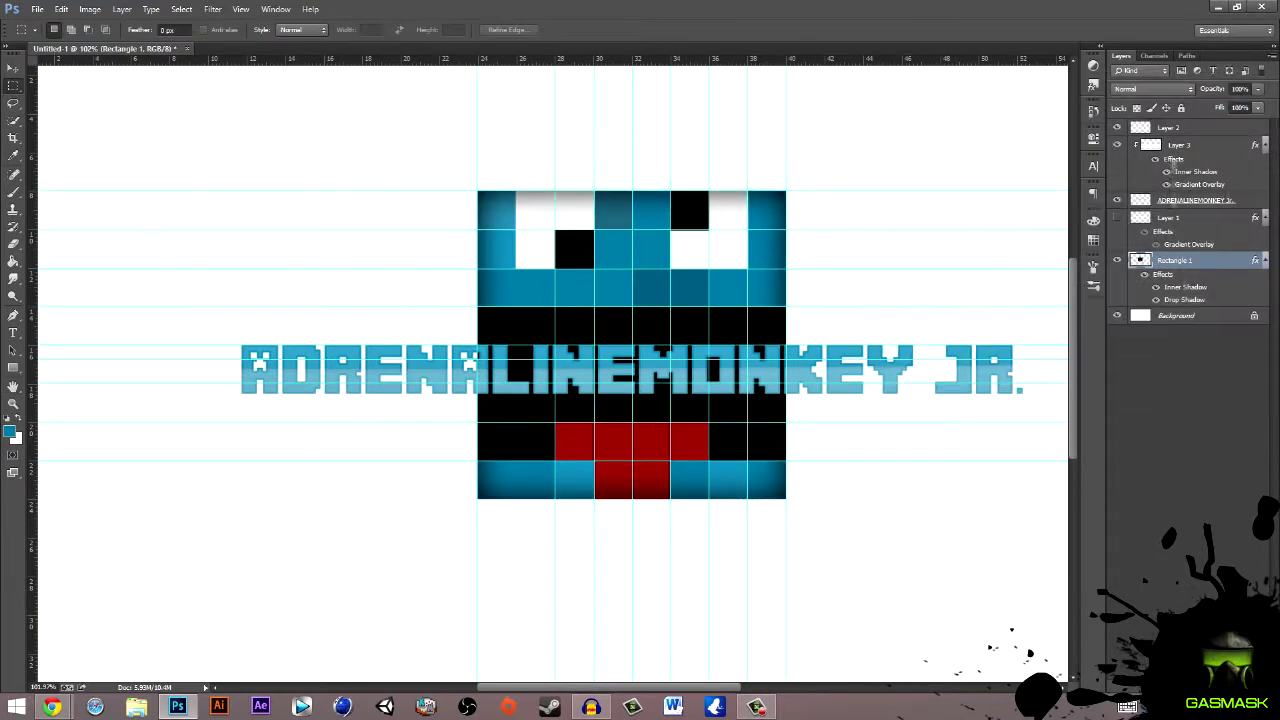
scroll(662, 265, up, 5)
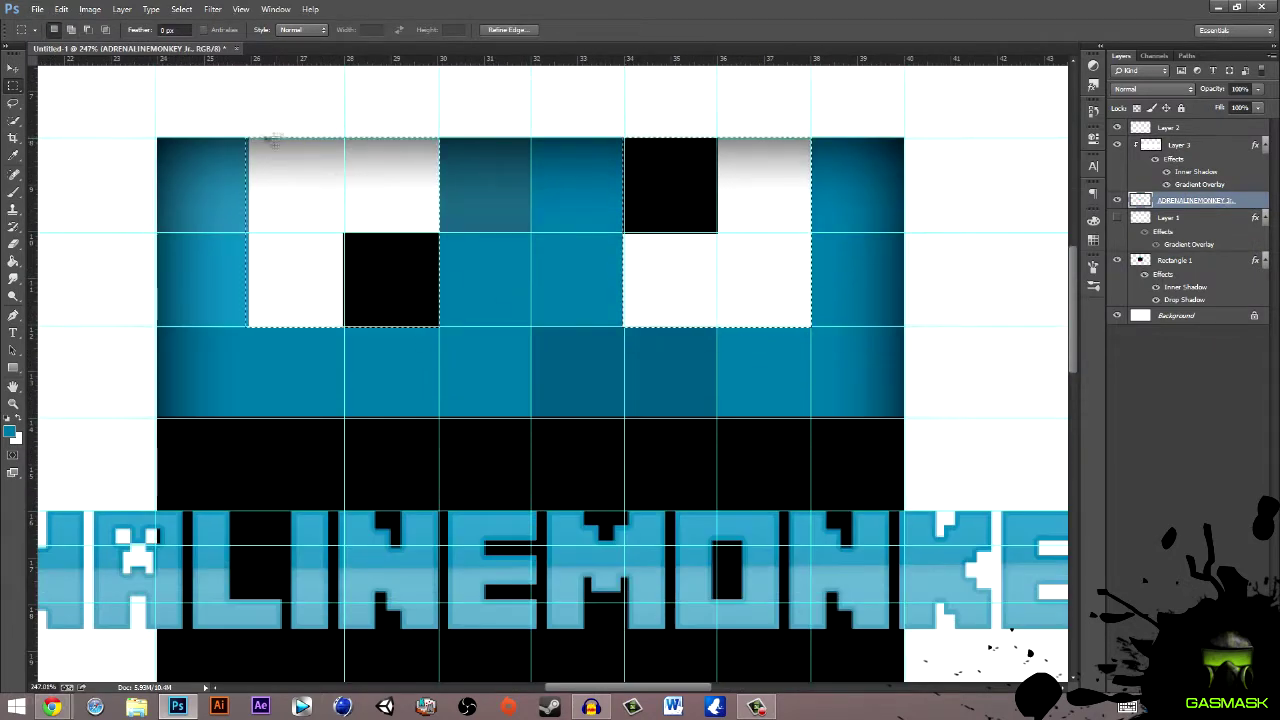
- Make the monkey's selected eye blocks pure white with Hue/Saturation Lightness +100
drag(274, 143, 440, 330)
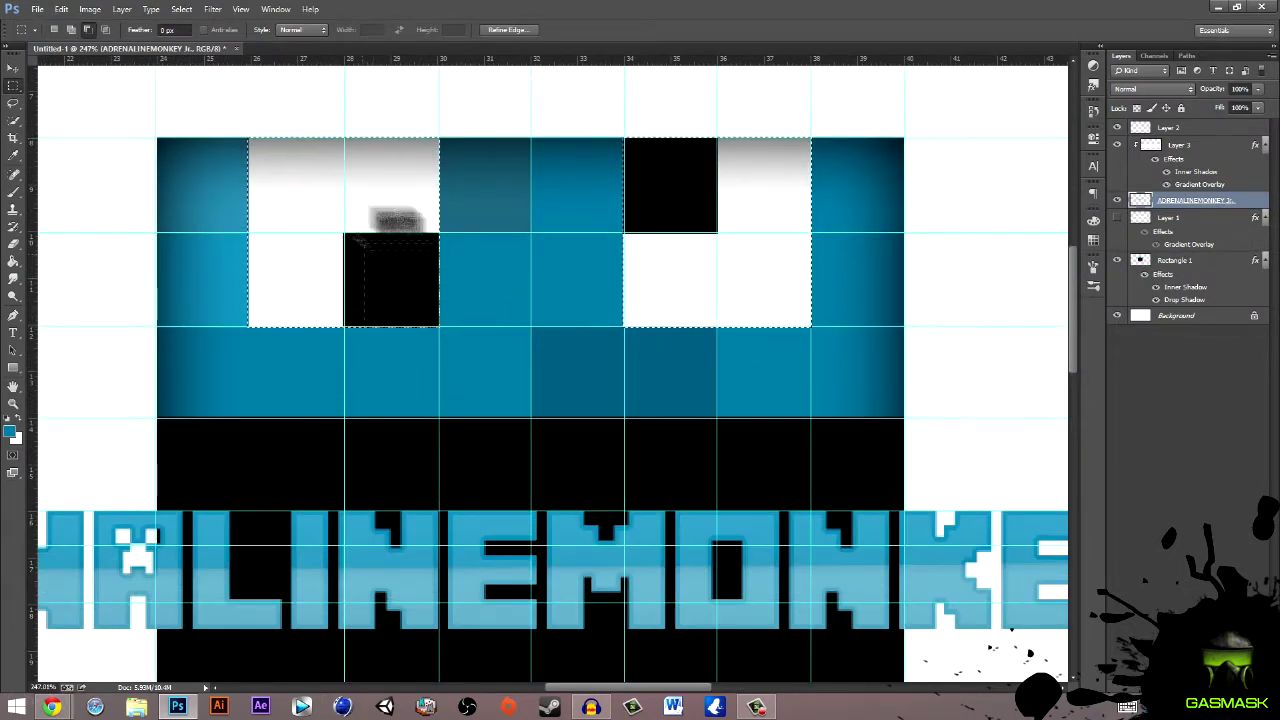
key(ctrl+u)
key(Return)
click(1175, 260)
key(ctrl+u)
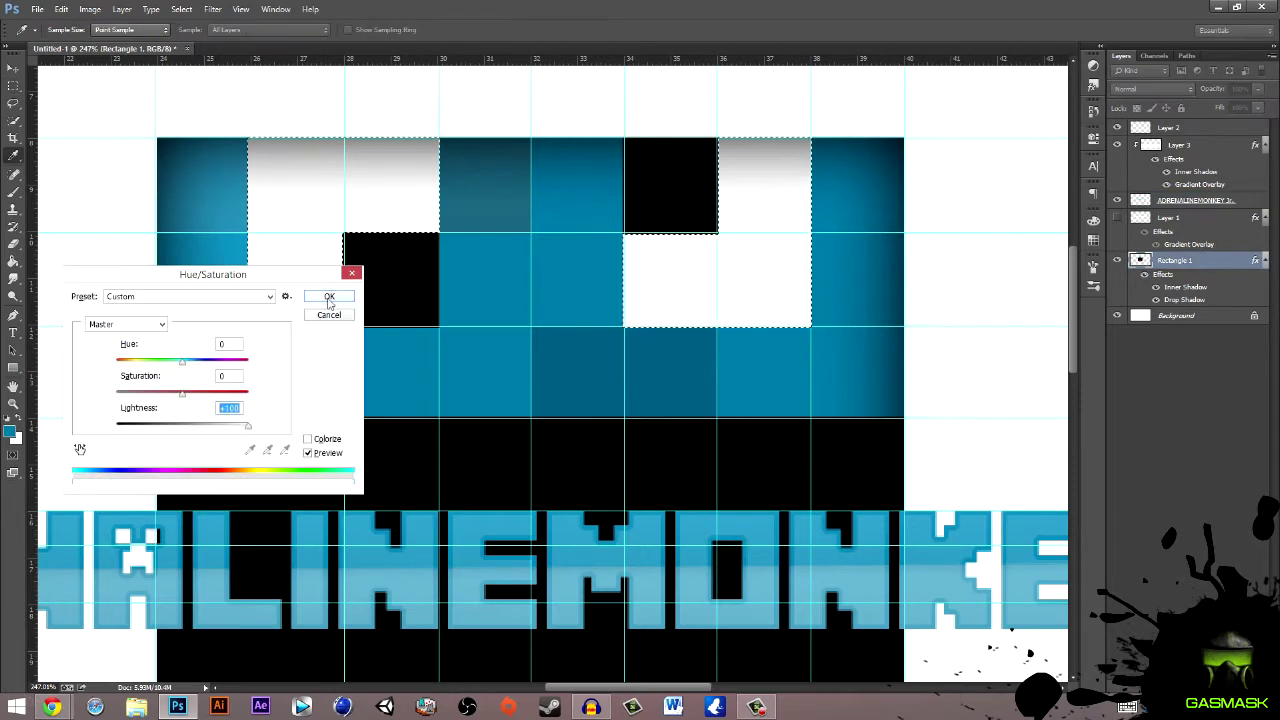
key(Escape)
key(ctrl+z)
key(ctrl+u)
key(Escape)
- Search Google Images for 'minecraft cookie' in Chrome
click(1238, 393)
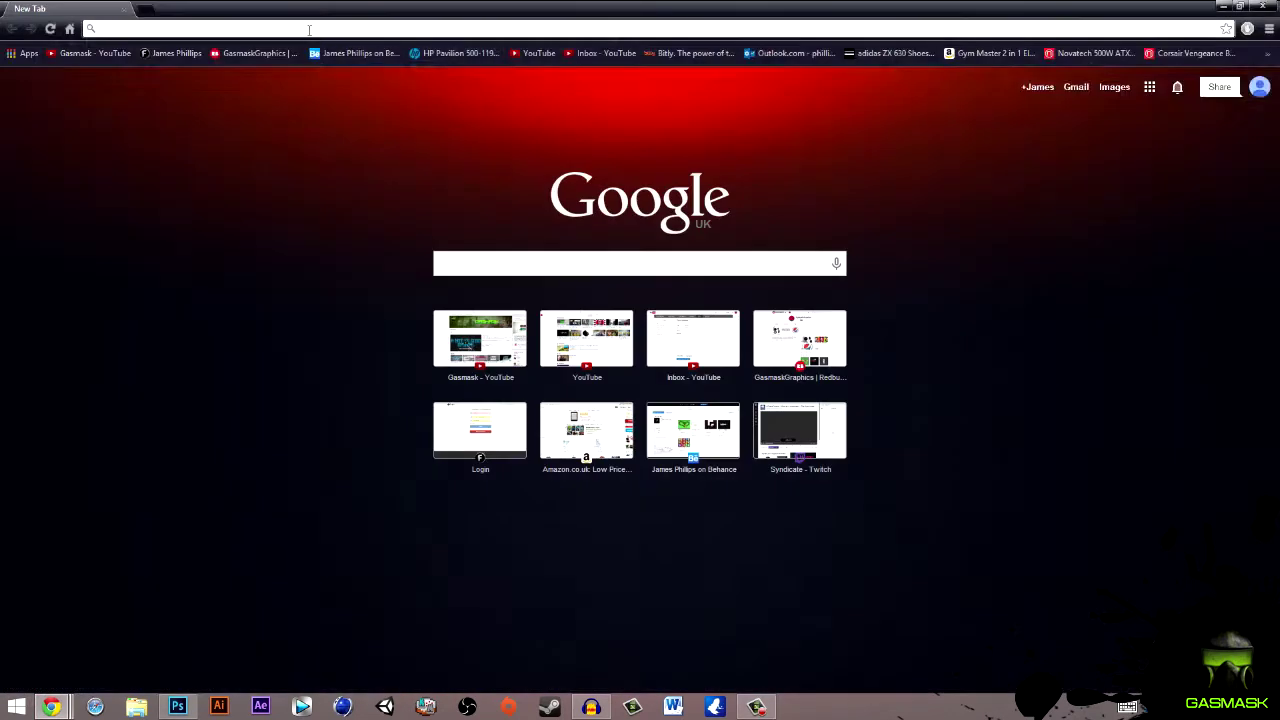
text(minecraft cookie)
key(Return)
- Scroll the Google Images cookie results to pick a pixel cookie picture
click(145, 100)
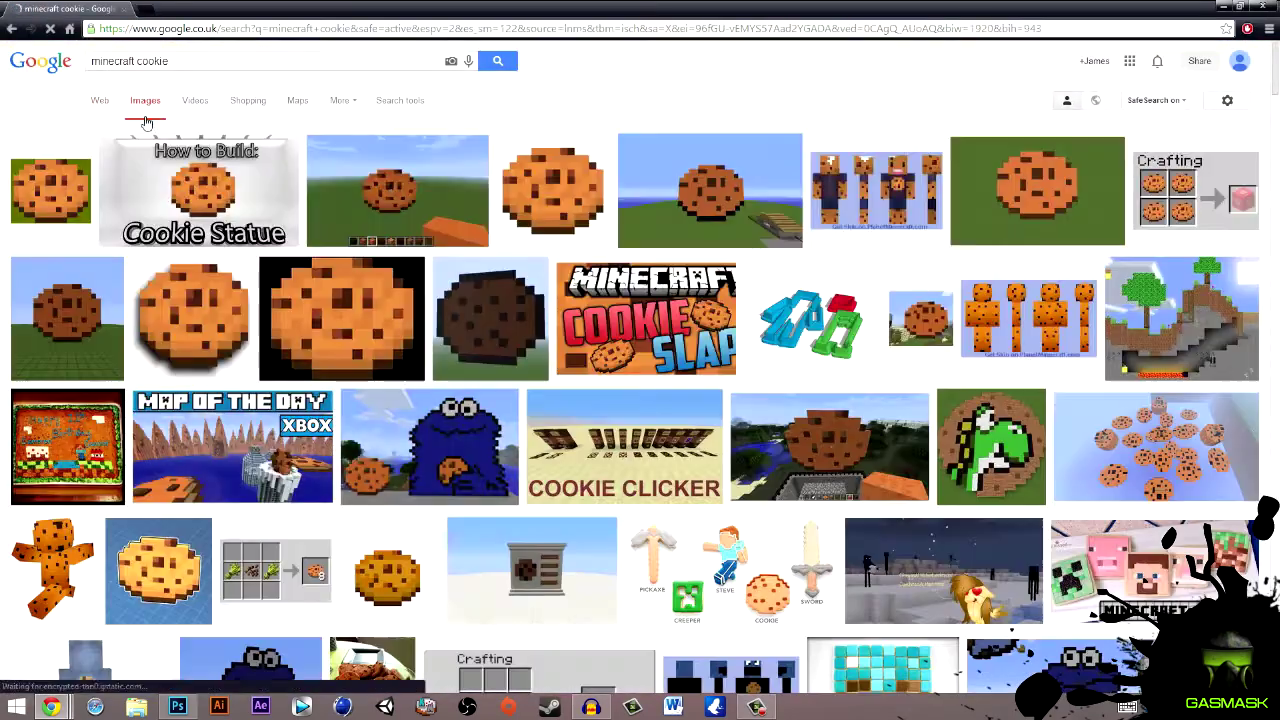
scroll(393, 333, down, 3)
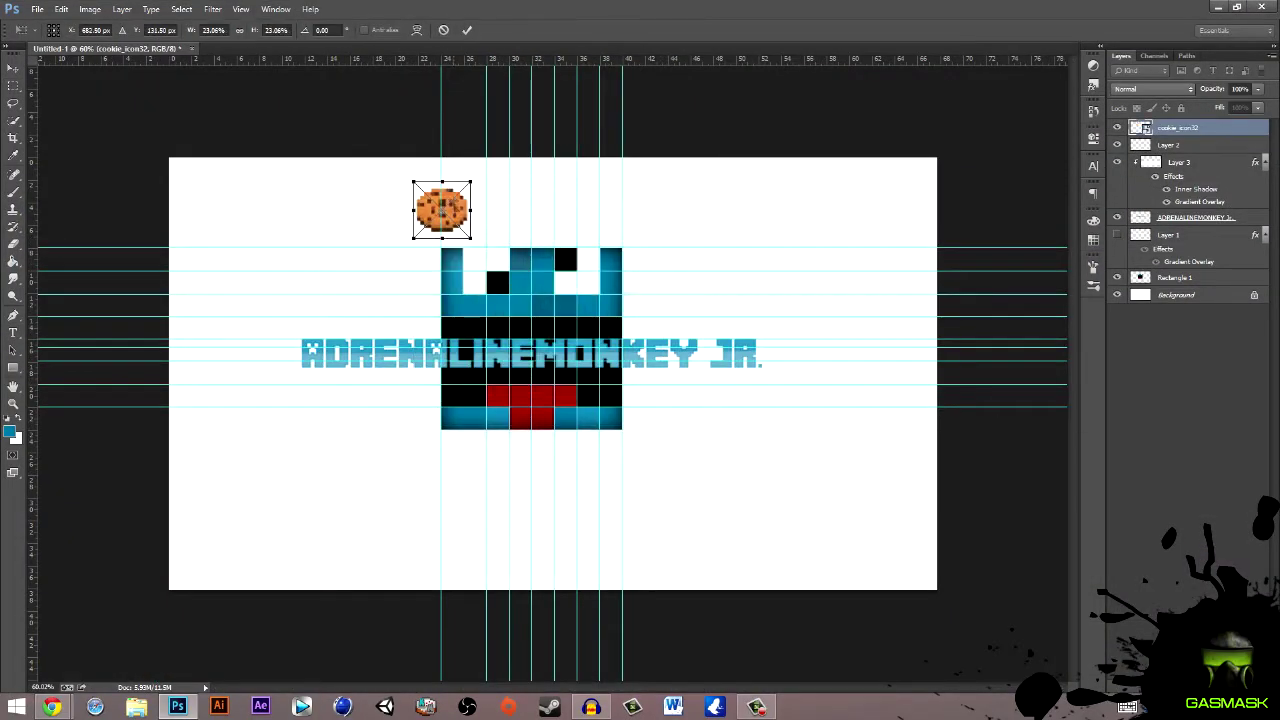
- Shrink the cookie_icon32 cookie and move it beside 'JR.'
mouse_move(445, 217)
mouse_down()
mouse_move(737, 394)
mouse_move(723, 425)
mouse_up()
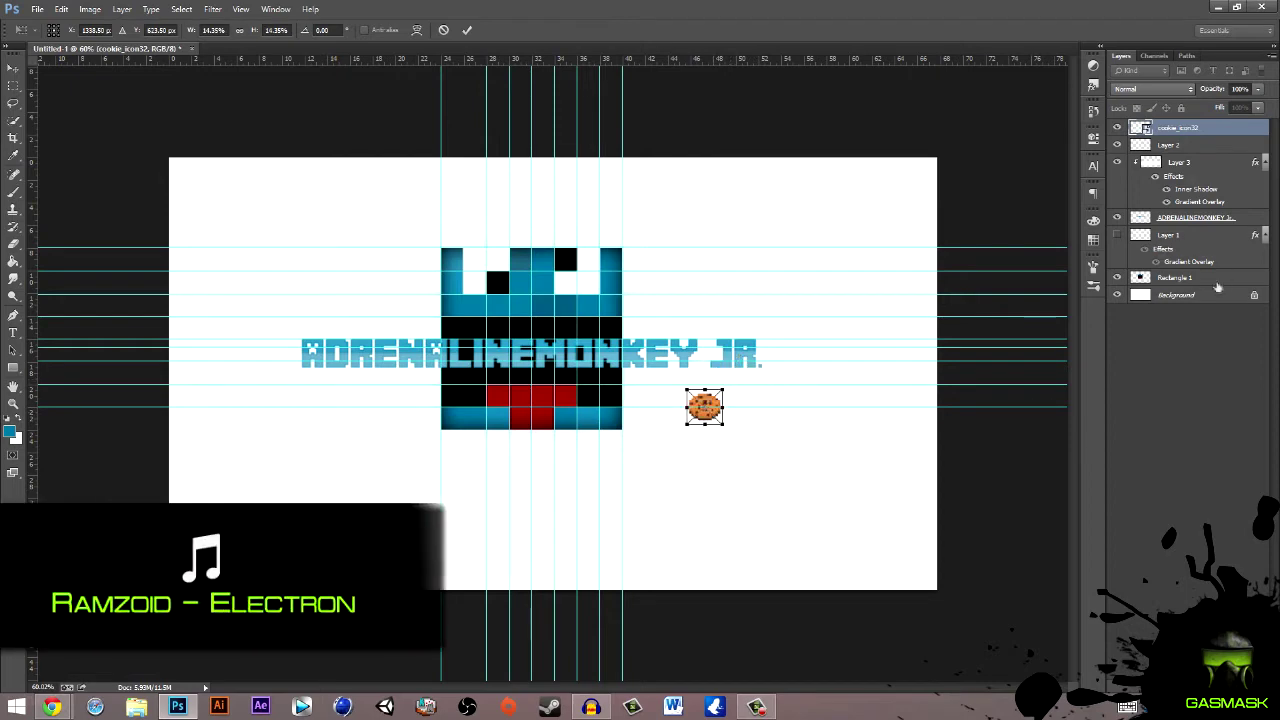
key(Escape)
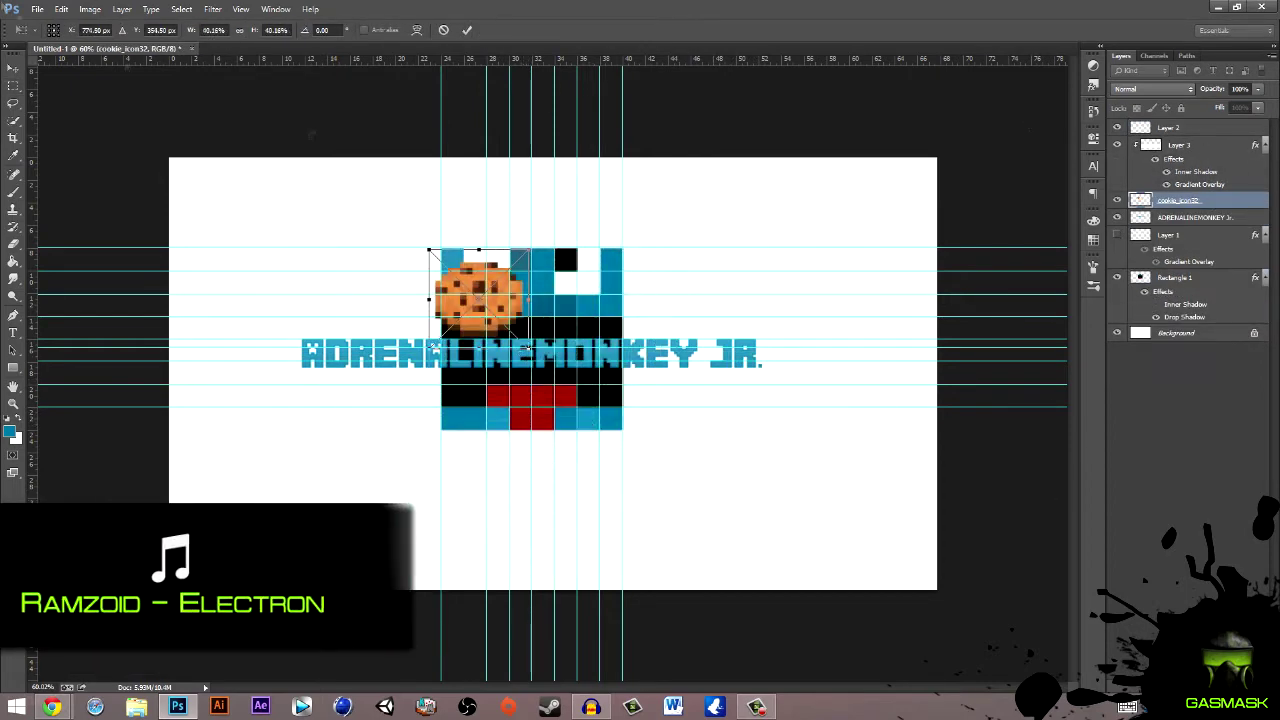
click(1178, 145)
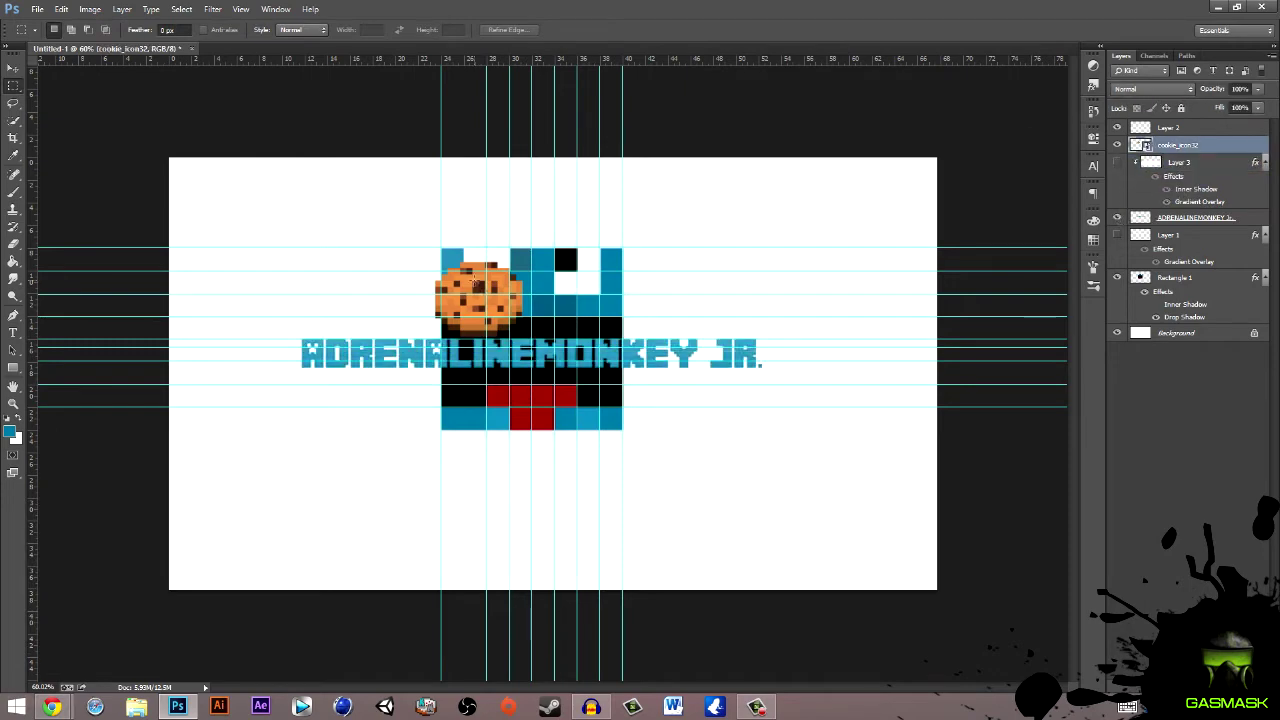
key(v)
drag(468, 266, 757, 379)
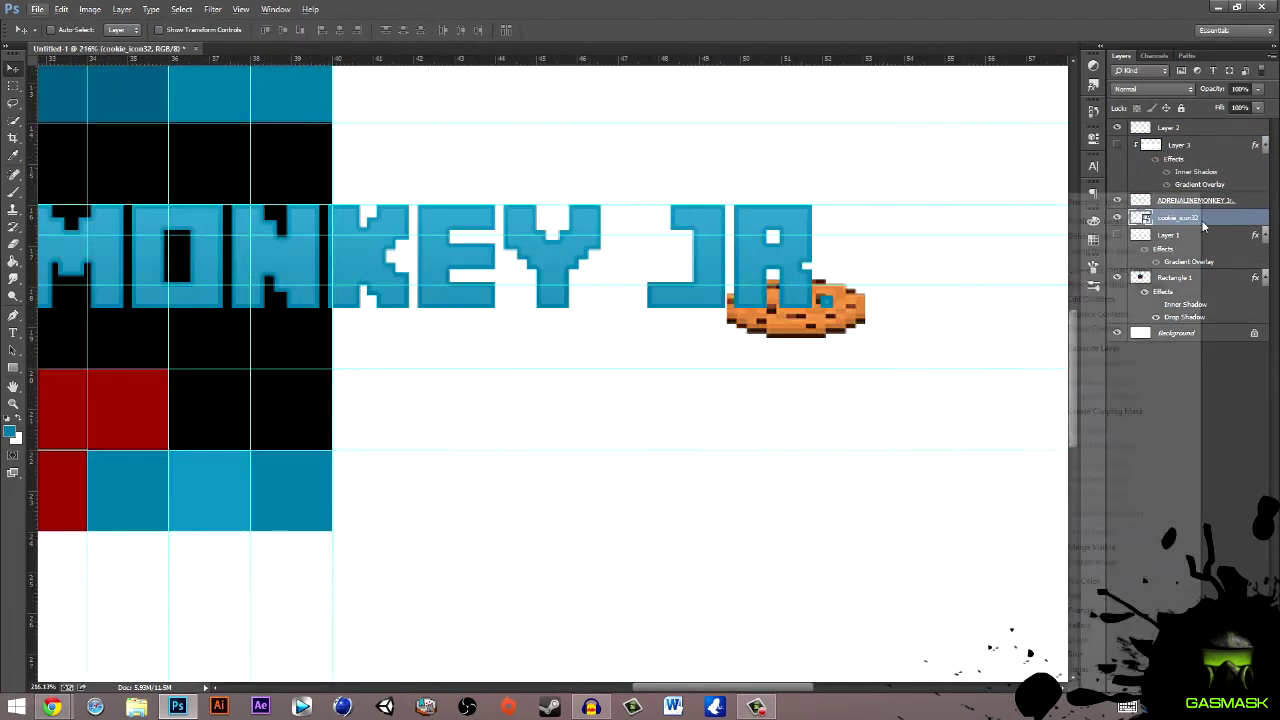
- Duplicate the cookie layer, rename the copy 'Cookie Unedit', and scale and tilt it
click(1110, 221)
click(751, 222)
right_click(1170, 218)
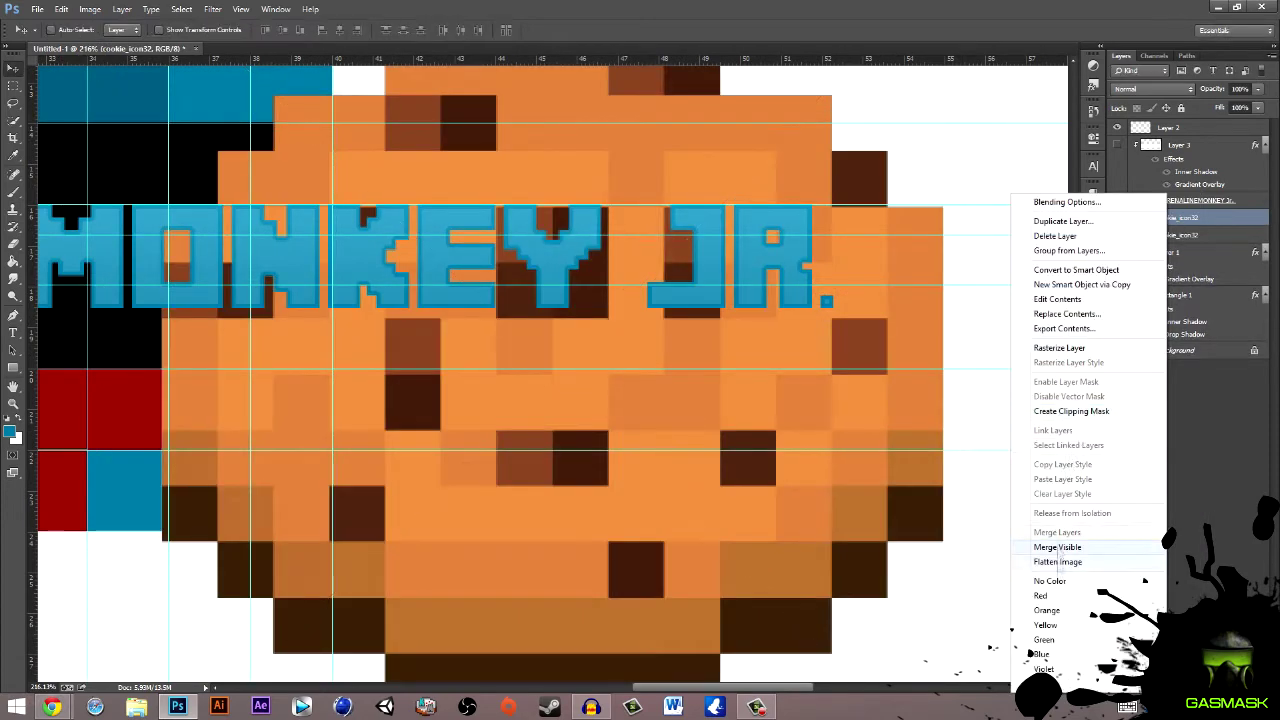
double_click(1182, 217)
text(Cookie Unedit)
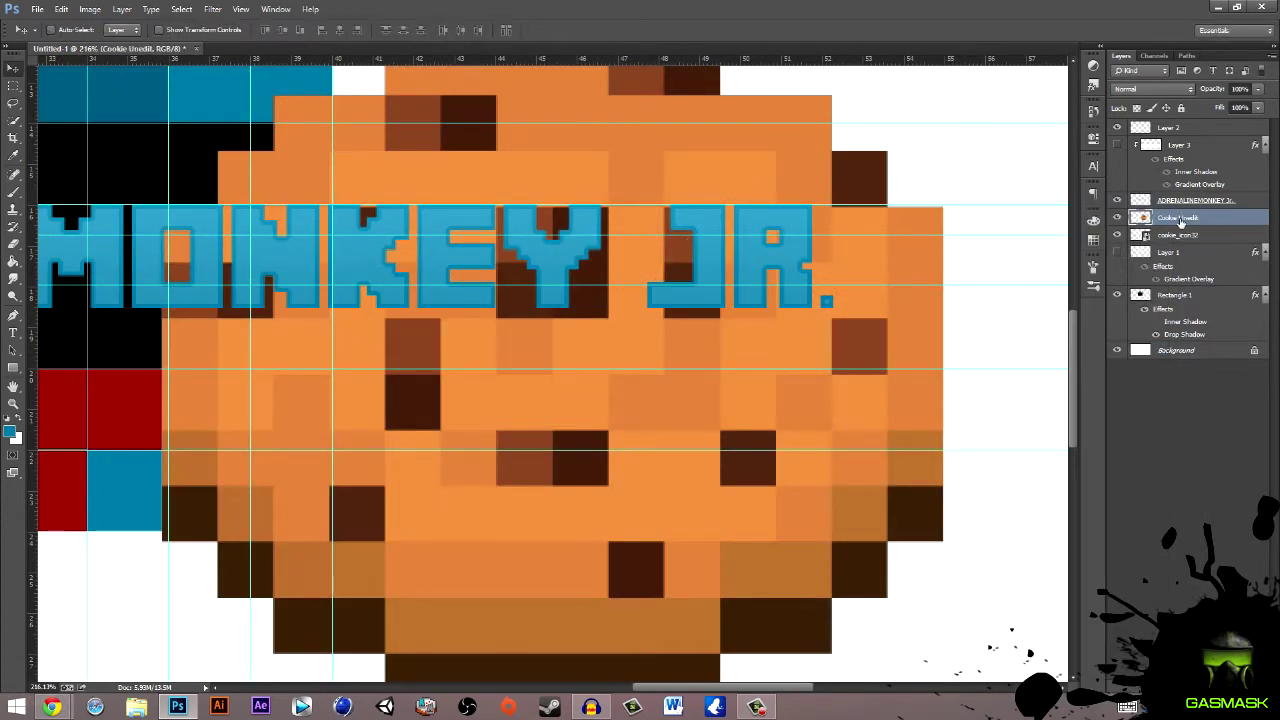
key(Return)
key(ctrl+0)
key(ctrl+t)
mouse_move(920, 529)
mouse_down()
mouse_move(520, 150)
mouse_move(858, 286)
mouse_up()
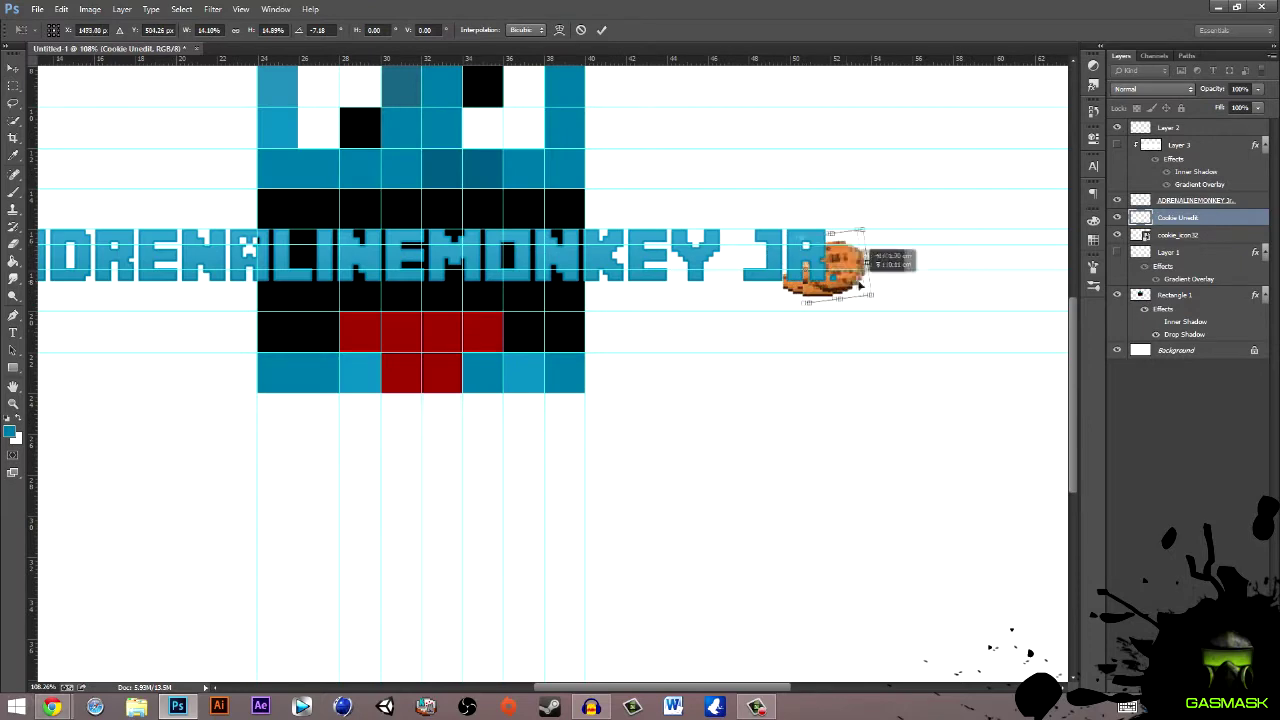
- Commit the cookie transform and give the title text a drop shadow
key(Return)
double_click(1196, 200)
click(930, 292)
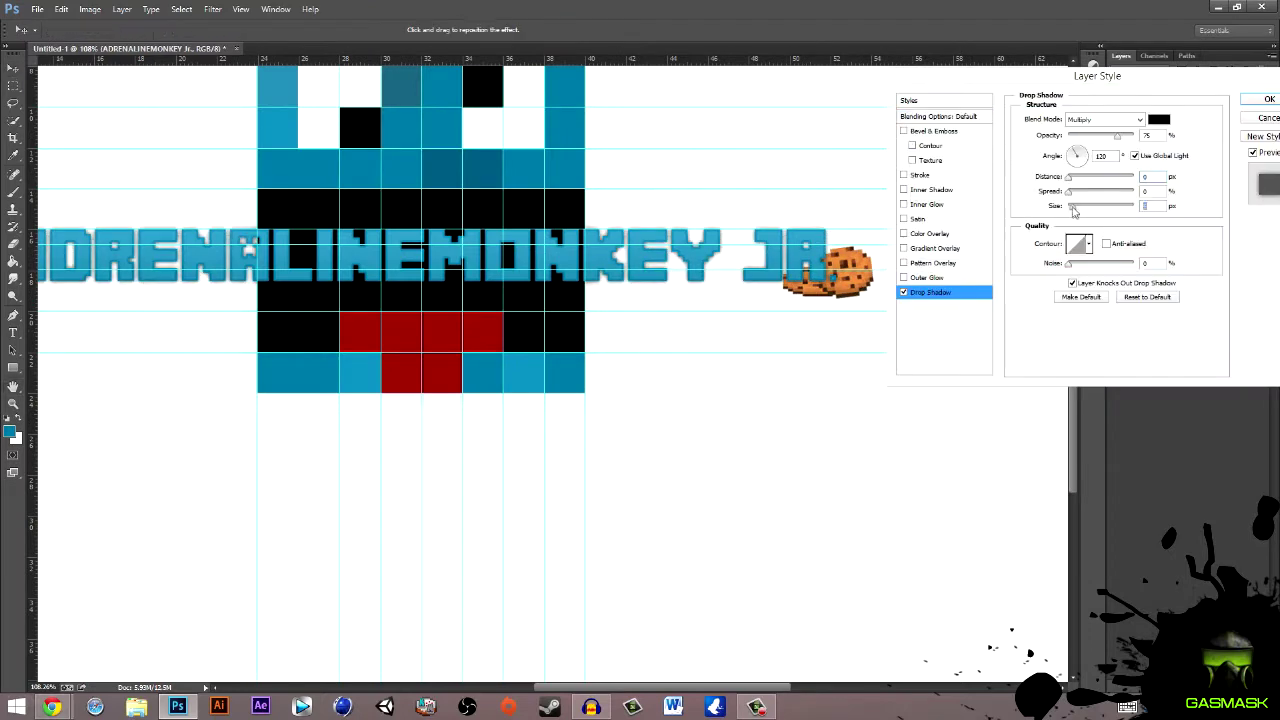
click(1262, 99)
- Duplicate the cookie_icon32 and Cookie Unedit layers
click(1180, 260)
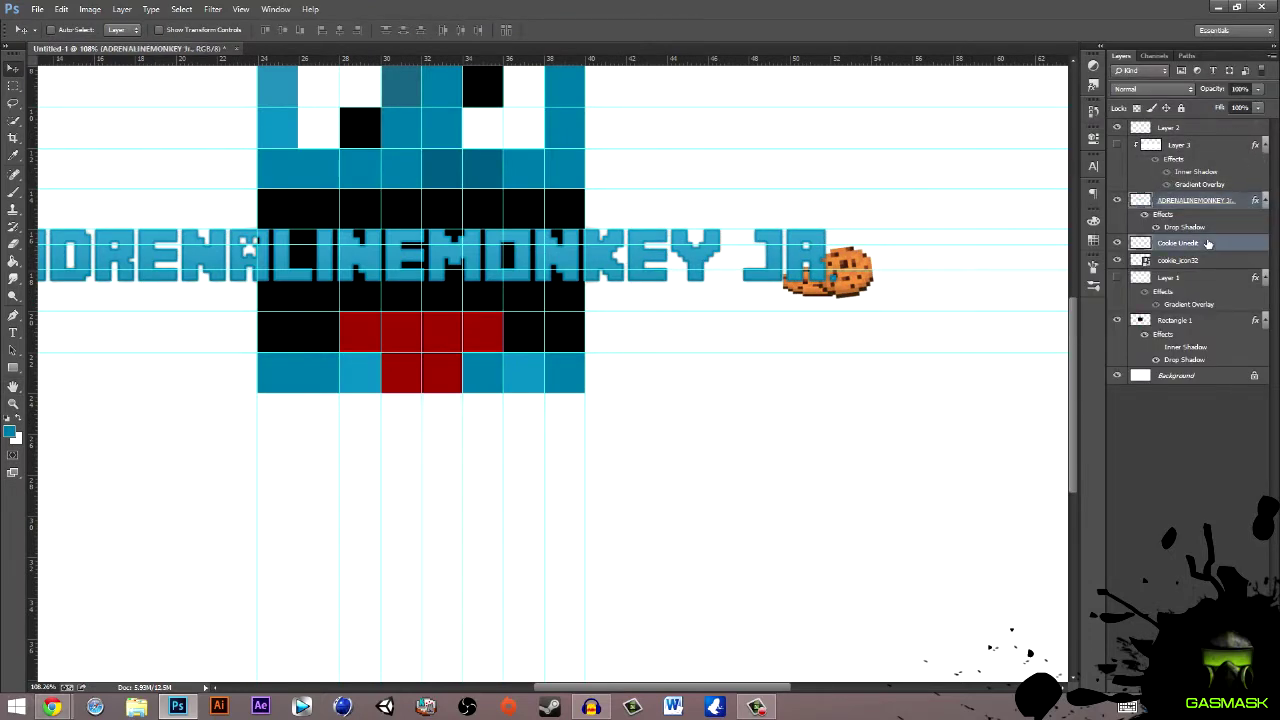
right_click(1180, 260)
click(1098, 220)
key(Return)
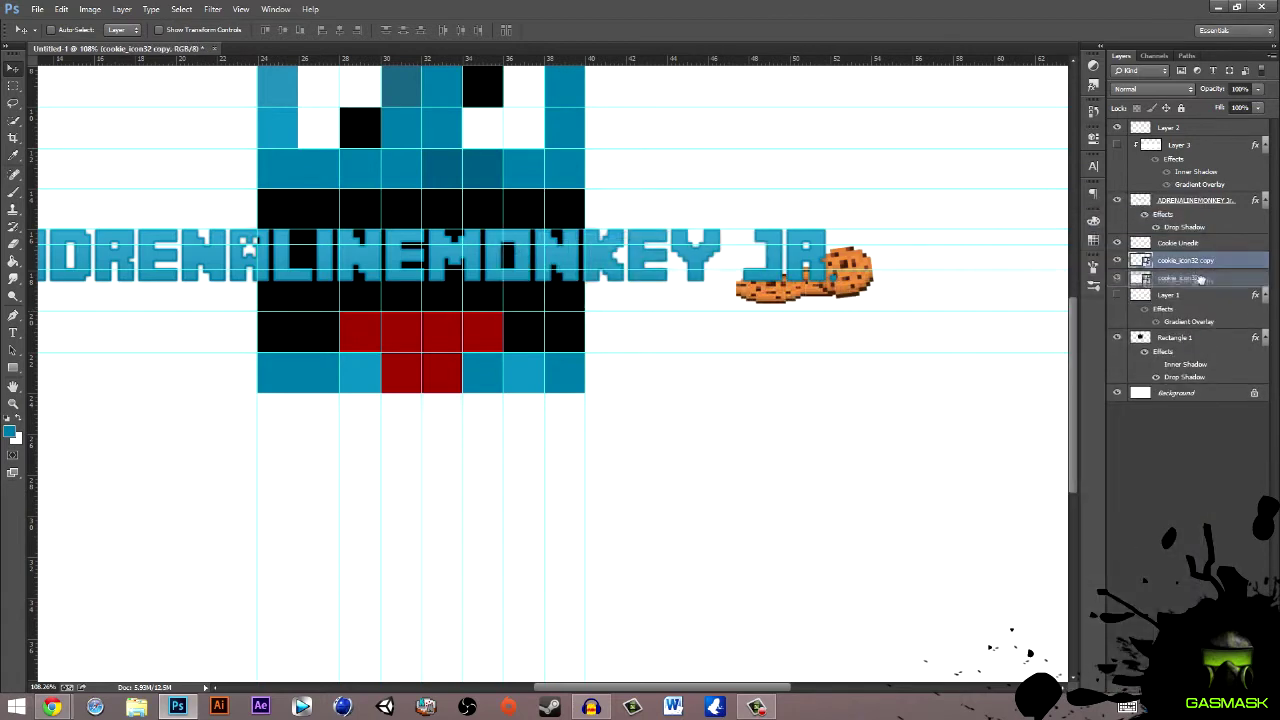
click(1185, 243)
key(ctrl+j)
- Resize, rotate and place the cookie copy next to 'JR.', below cookie_icon32
key(ctrl+t)
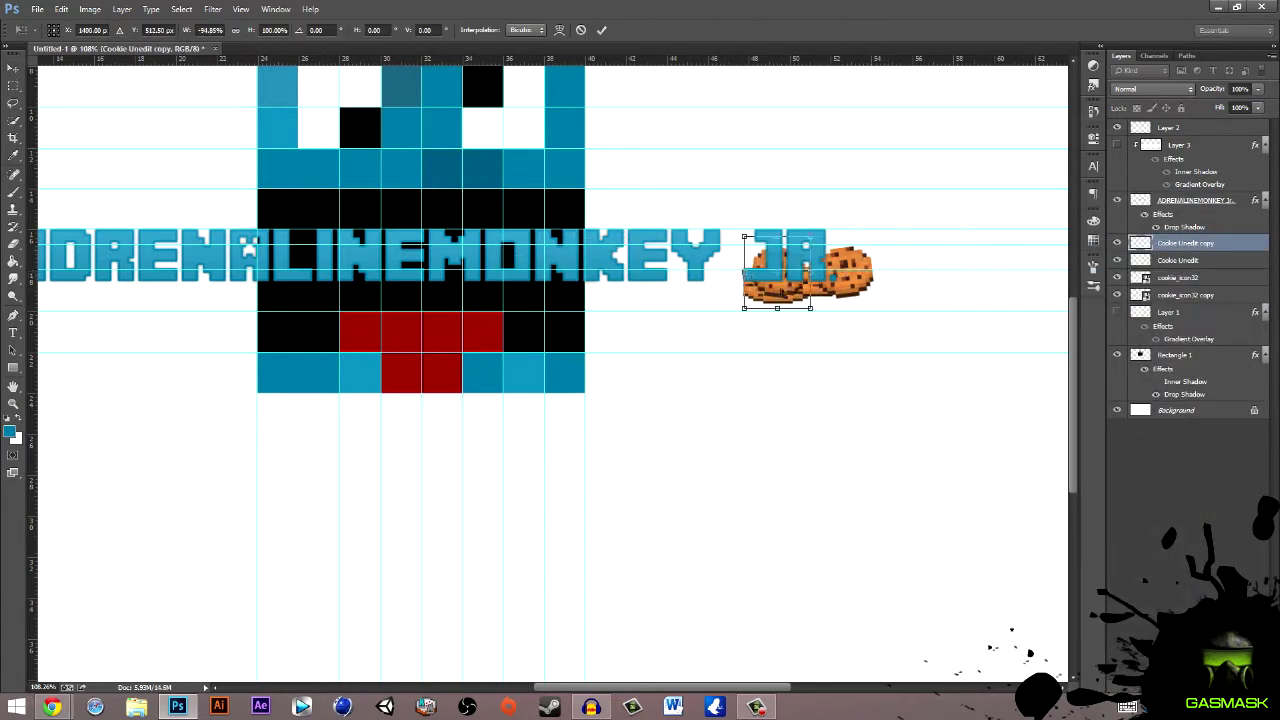
key(Return)
key(ctrl+])
key(ctrl+])
drag(807, 308, 785, 323)
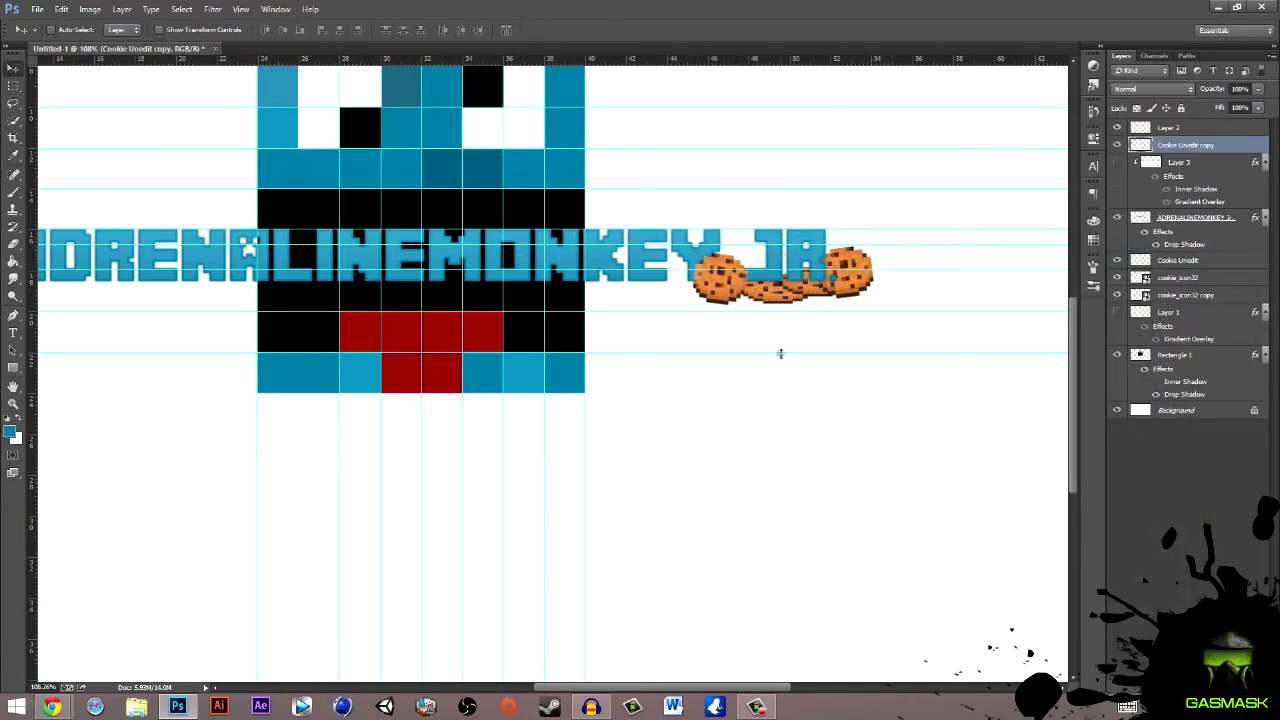
key(ctrl+[)
key(ctrl+[)
key(ctrl+t)
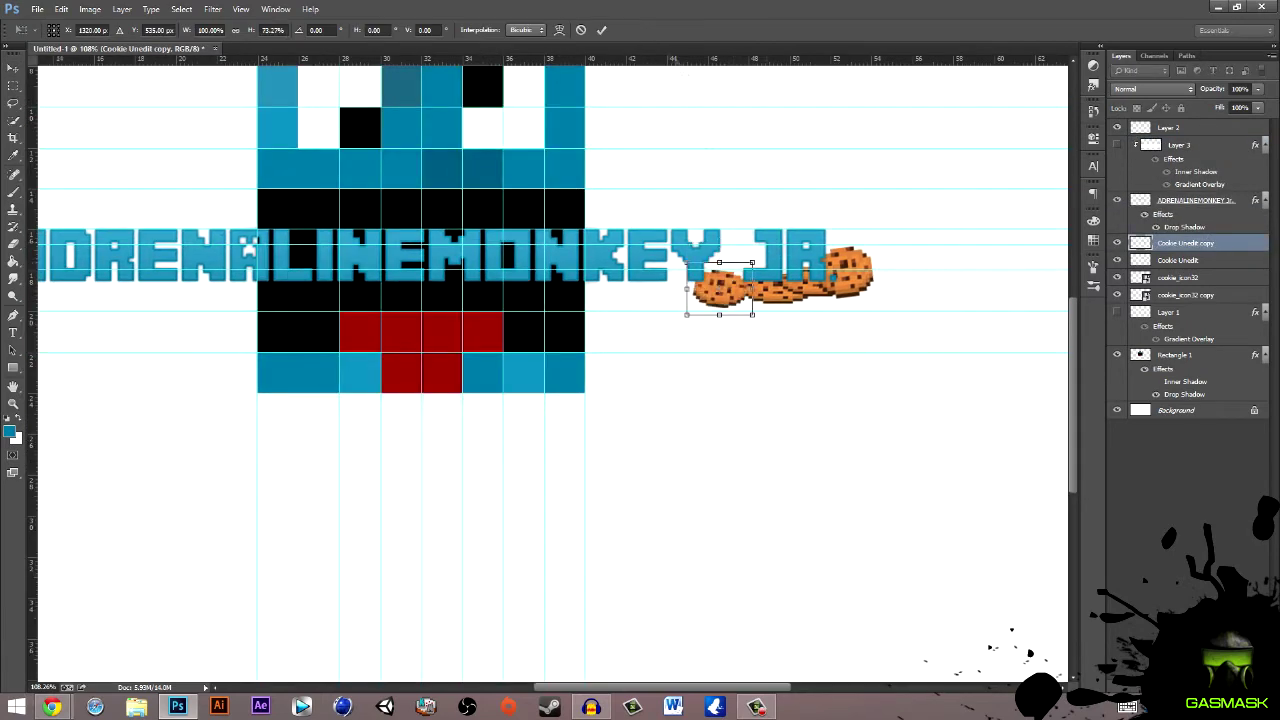
key(Return)
key(ctrl+t)
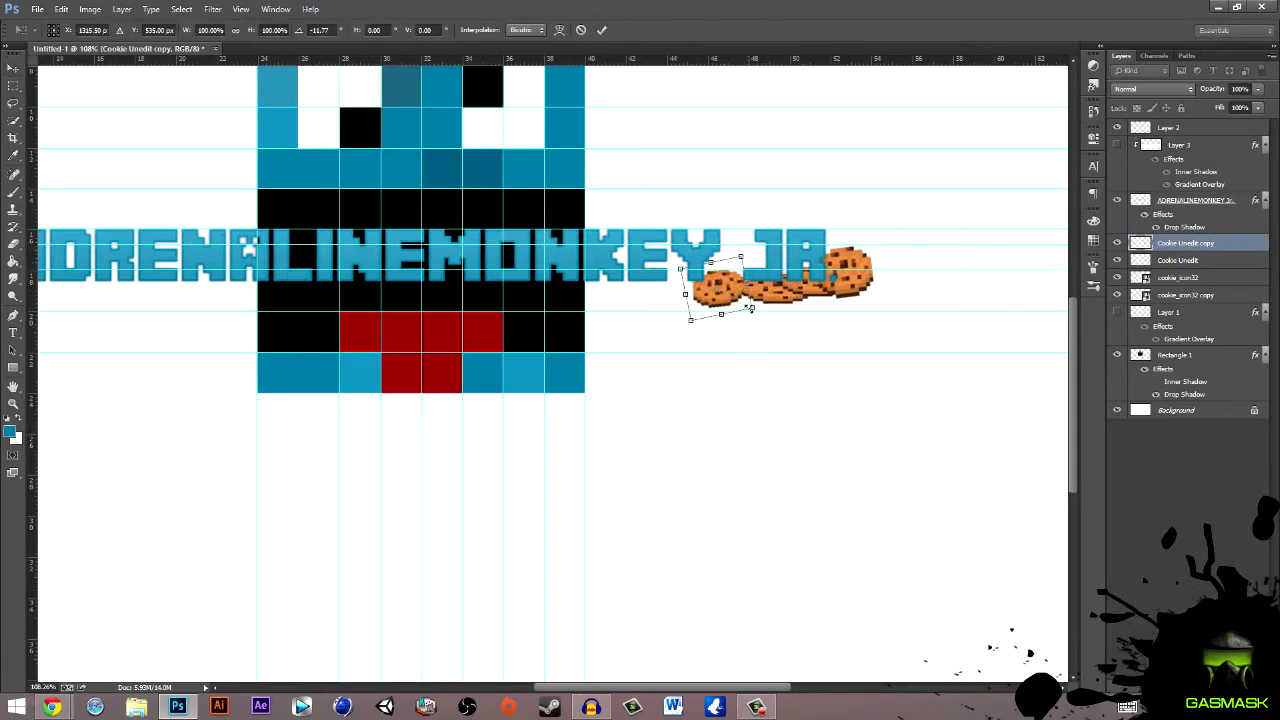
key(Return)
key(ctrl+bracketleft)
key(ctrl+bracketleft)
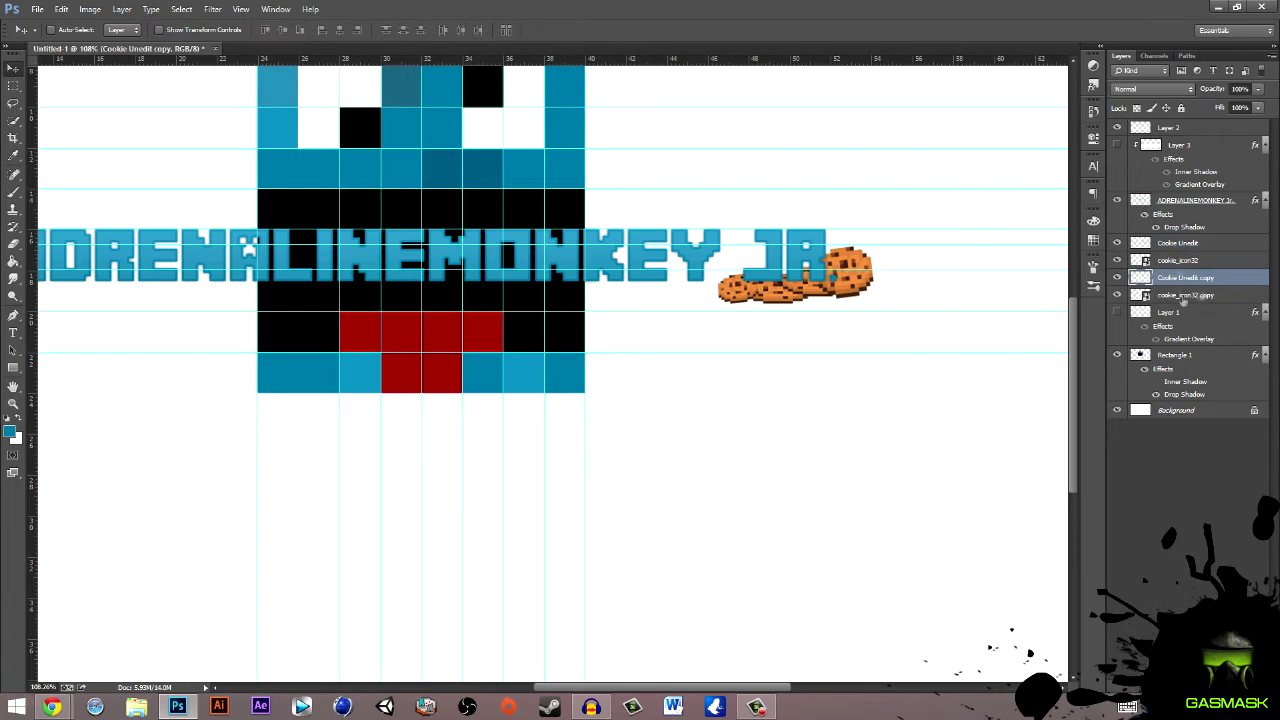
- Copy a cookie to the title's left end, move it to the top, and add a drop shadow
click(1178, 243)
mouse_move(845, 268)
mouse_down()
mouse_move(40, 245)
mouse_move(203, 260)
mouse_up()
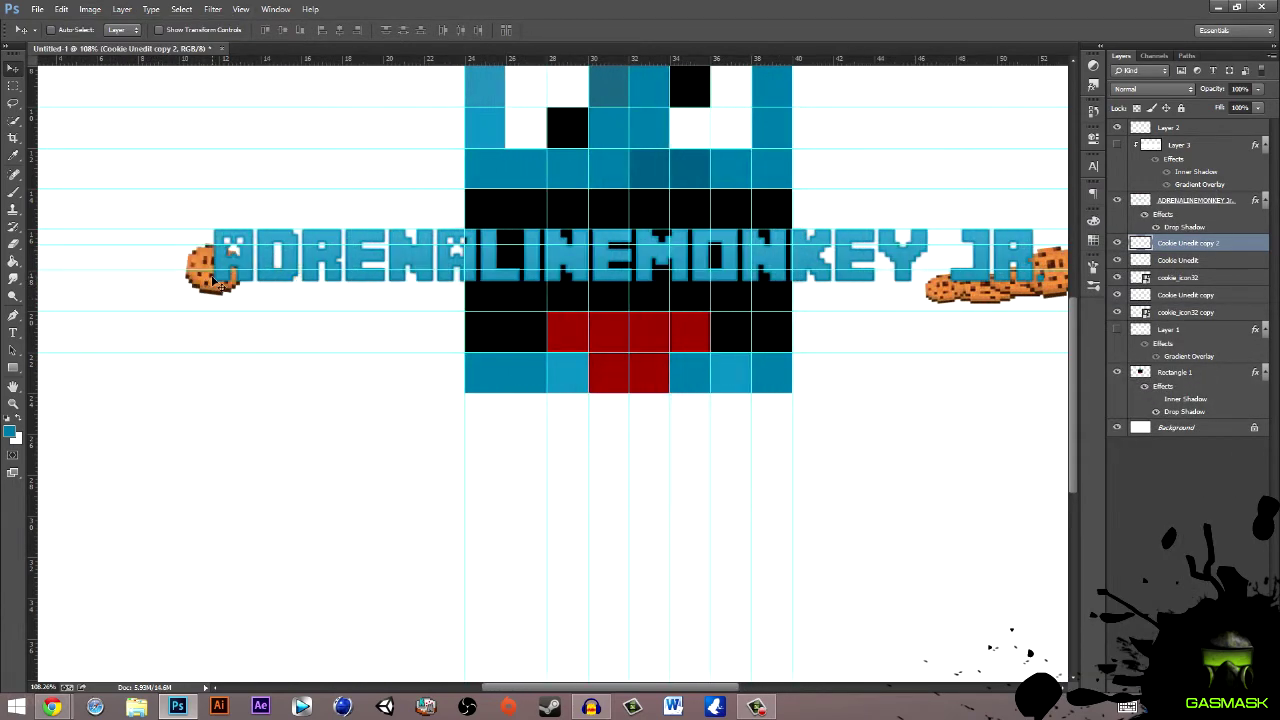
mouse_move(934, 320)
mouse_down()
mouse_move(560, 262)
mouse_move(320, 295)
mouse_up()
click(1140, 296)
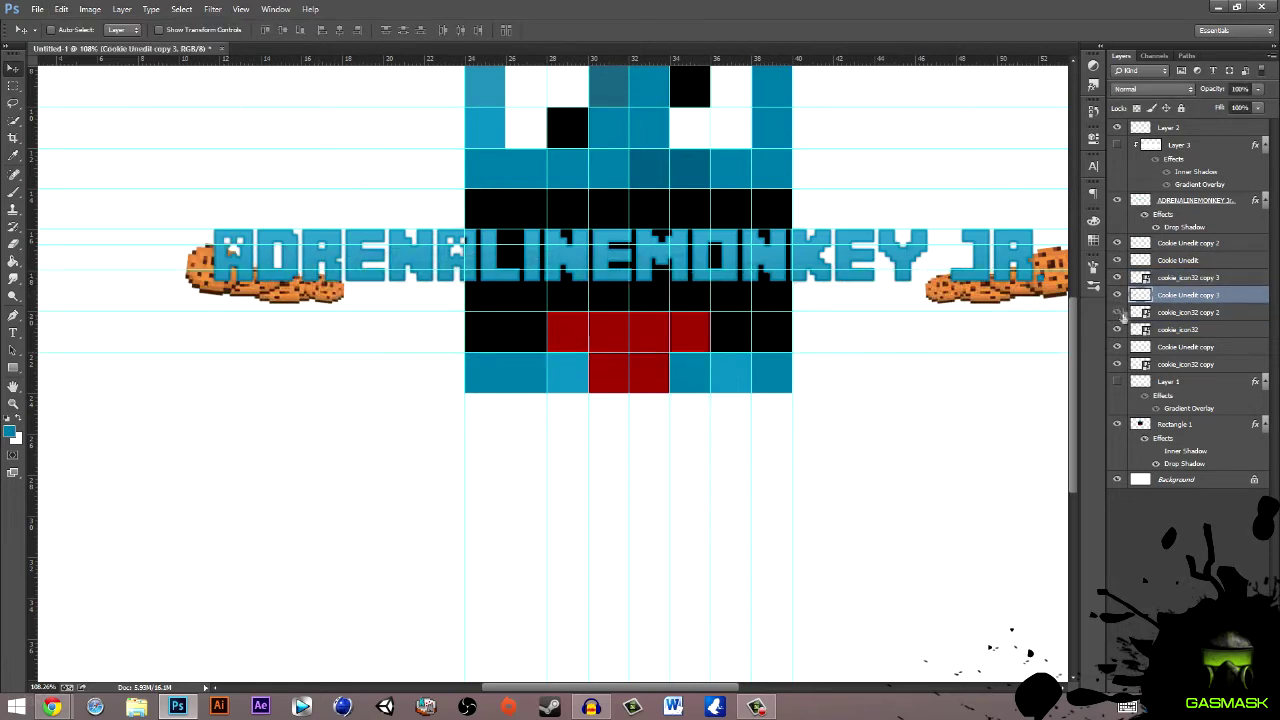
drag(1185, 278, 1186, 150)
key(ctrl+t)
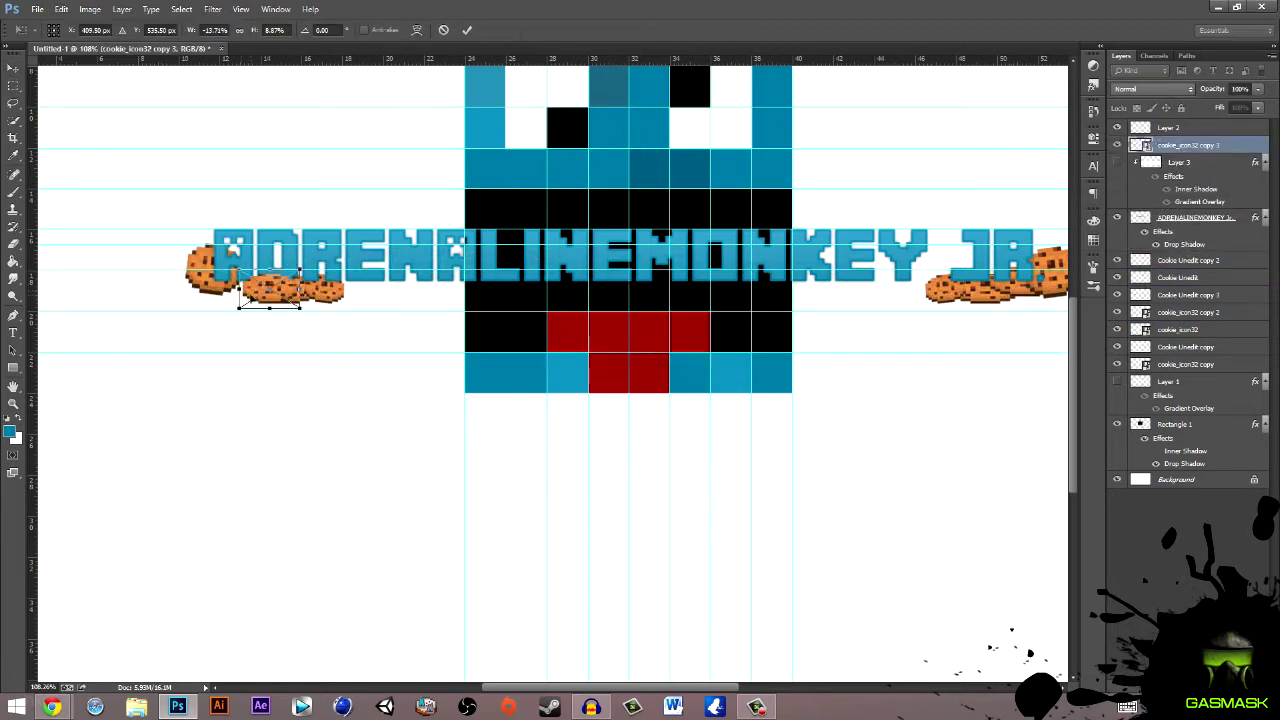
click(467, 29)
double_click(1184, 244)
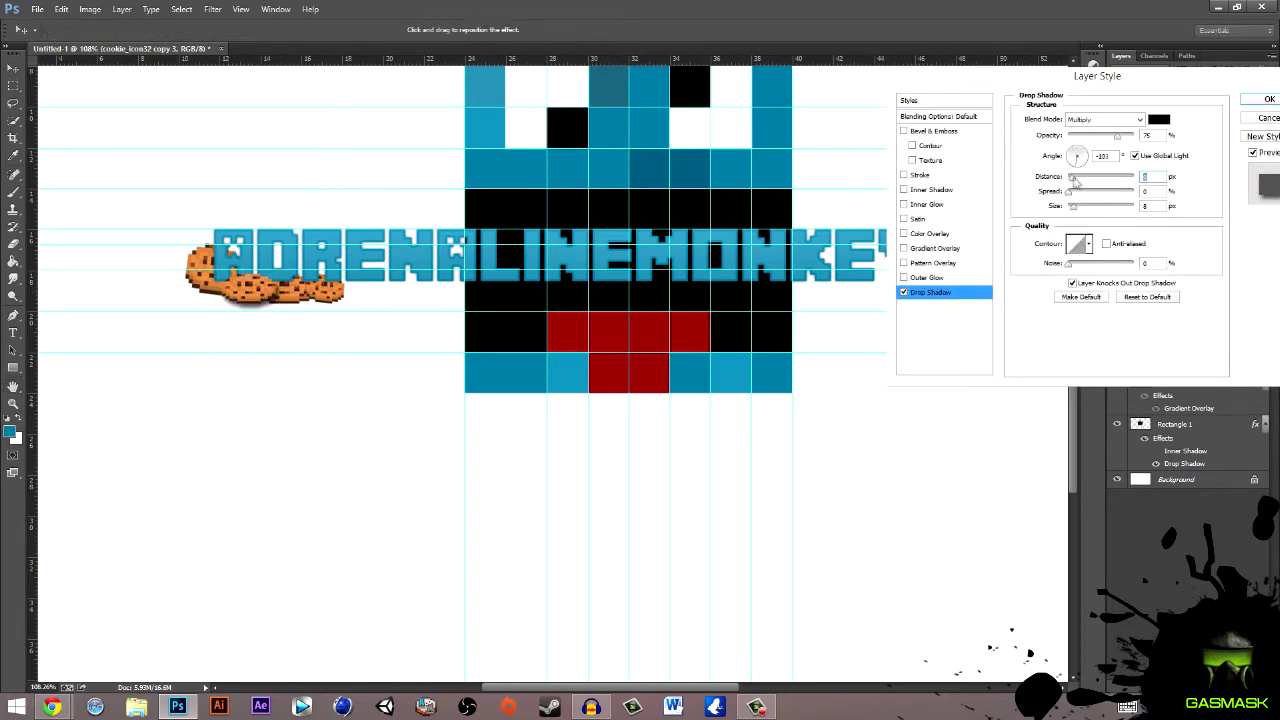
click(1268, 99)
- Duplicate a cookie for the title's right side and enlarge it slightly
key(ctrl+j)
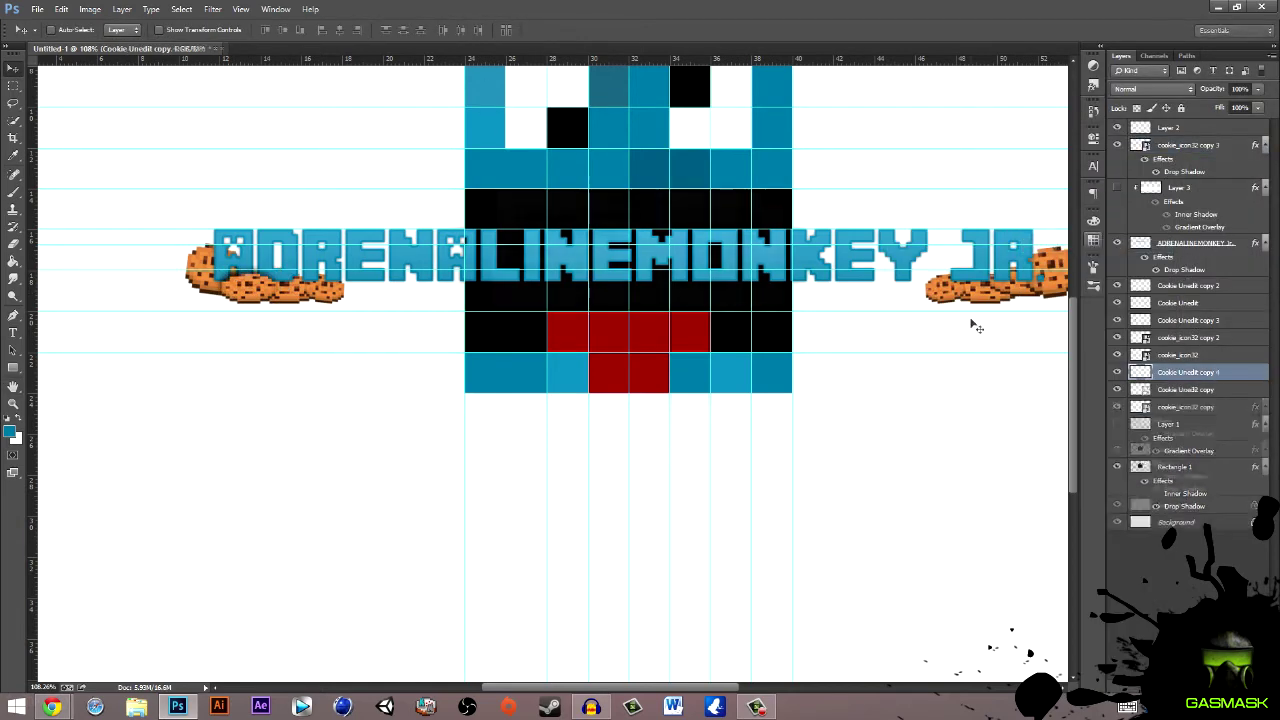
key(ctrl+t)
key(ctrl+shift+bracketright)
drag(985, 305, 975, 312)
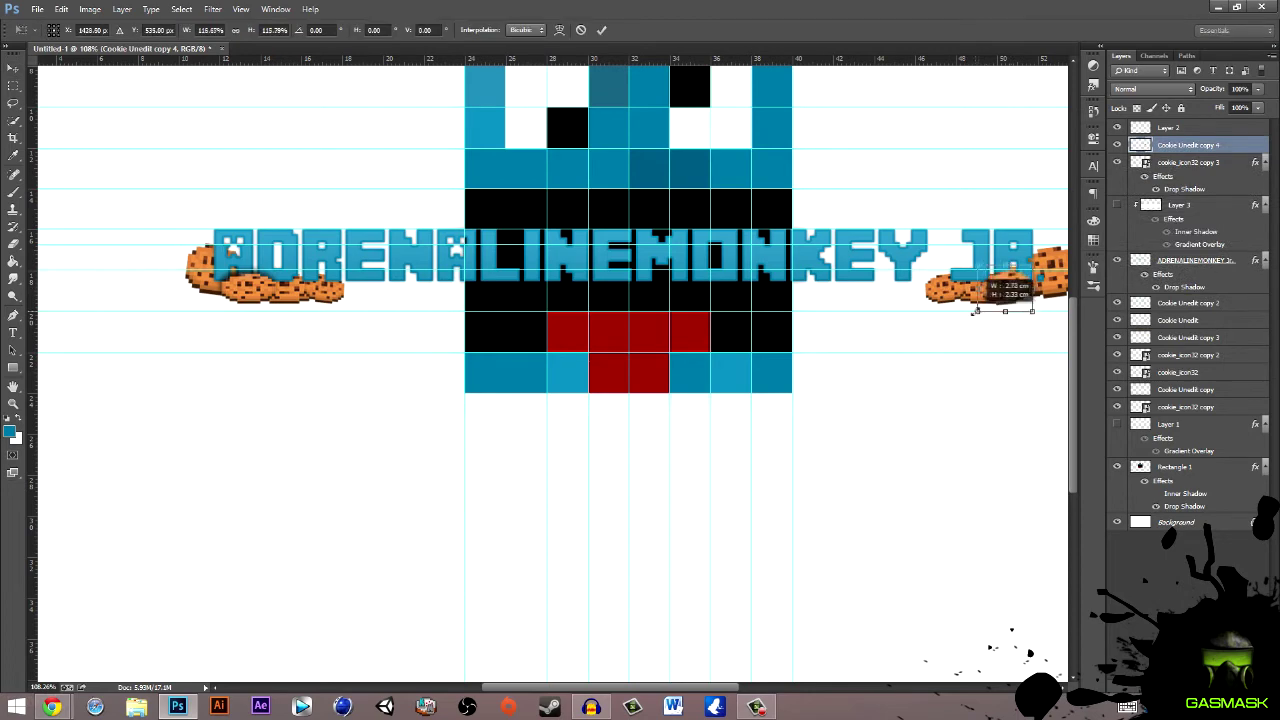
click(61, 9)
click(286, 423)
key(Return)
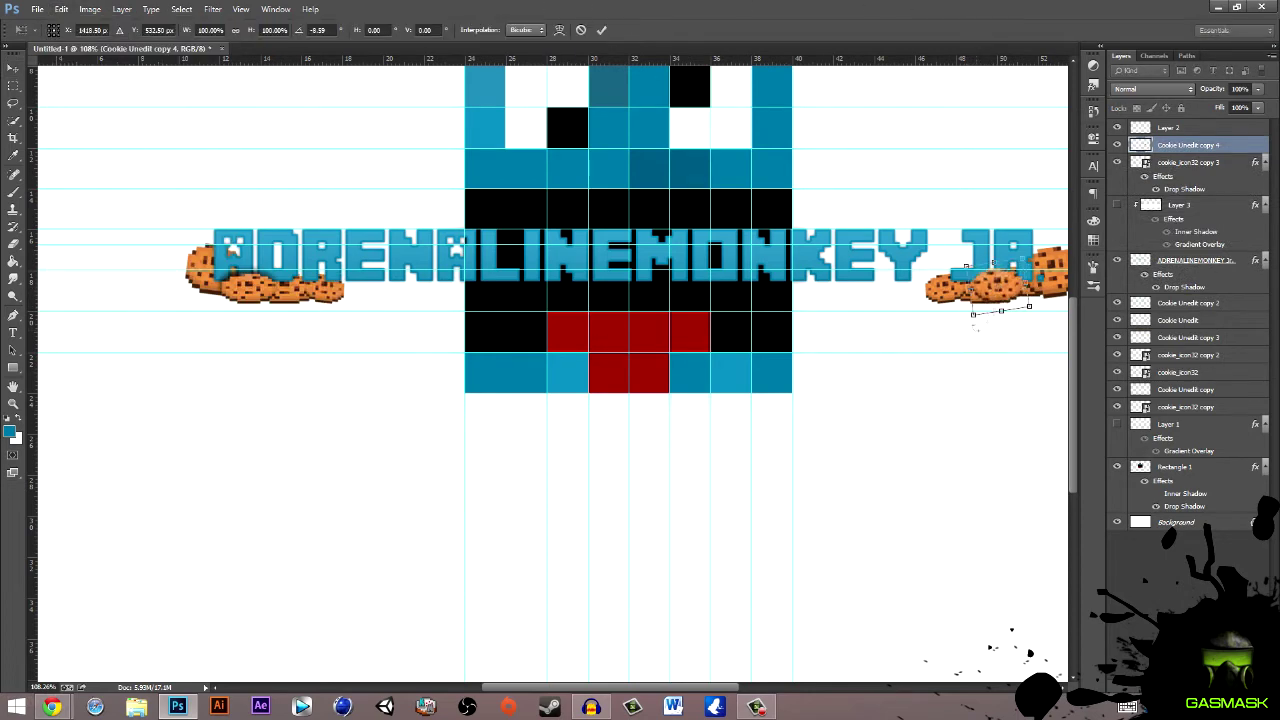
- Copy a cookie's drop shadow style and paste it onto Cookie Unedit copy 4
right_click(1188, 162)
click(1190, 466)
right_click(1188, 145)
click(1190, 320)
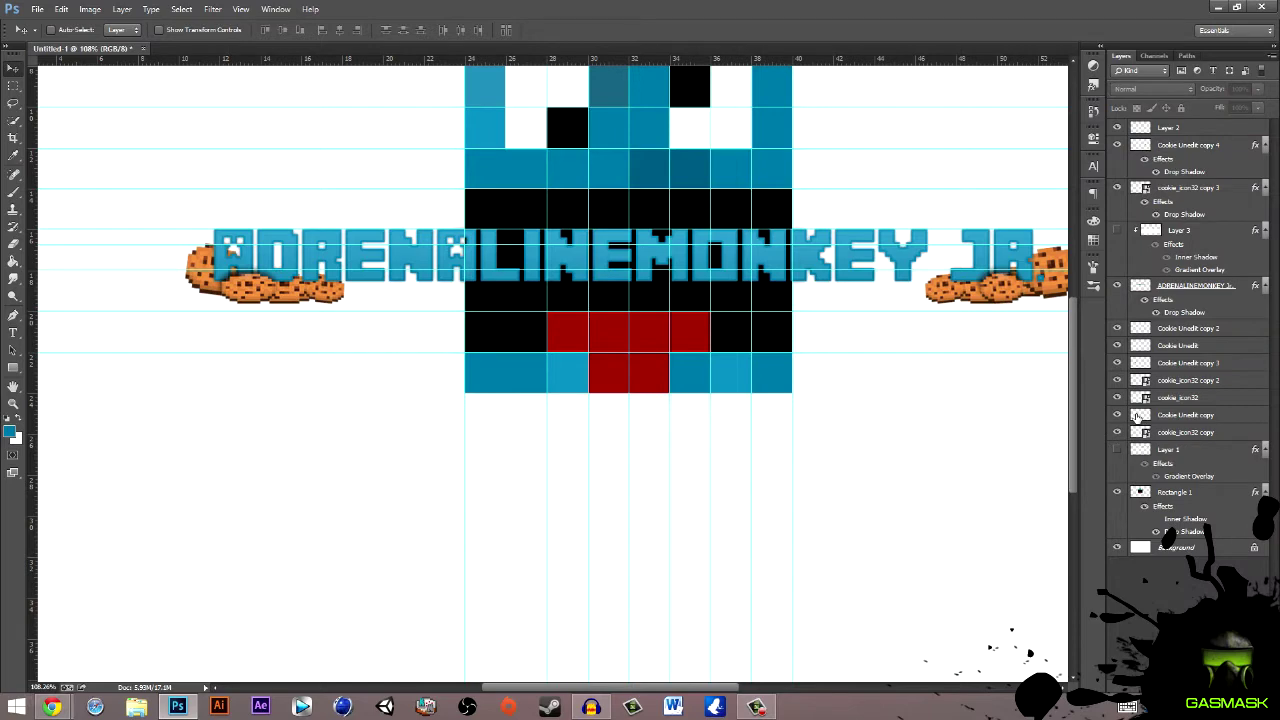
- Fit the whole banner on screen and hide the pixel monkey face layer
key(ctrl+0)
scroll(766, 473, up, 1)
scroll(650, 485, up, 1)
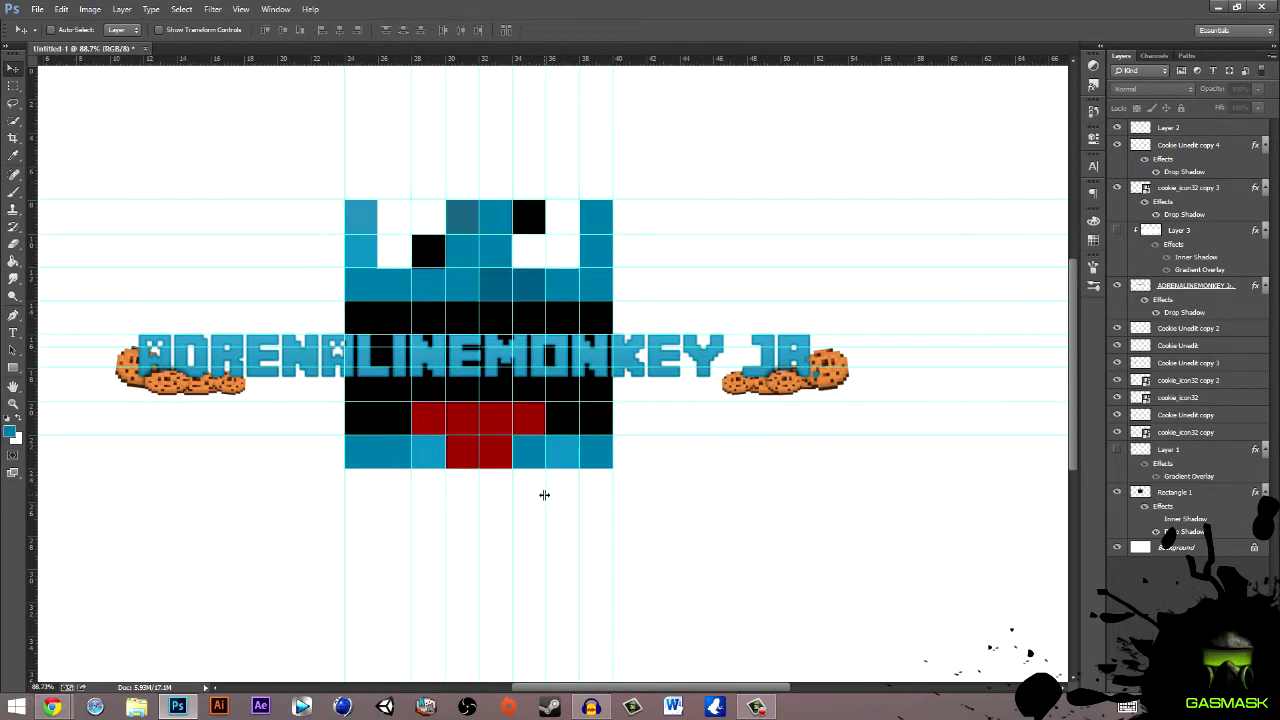
click(1117, 491)
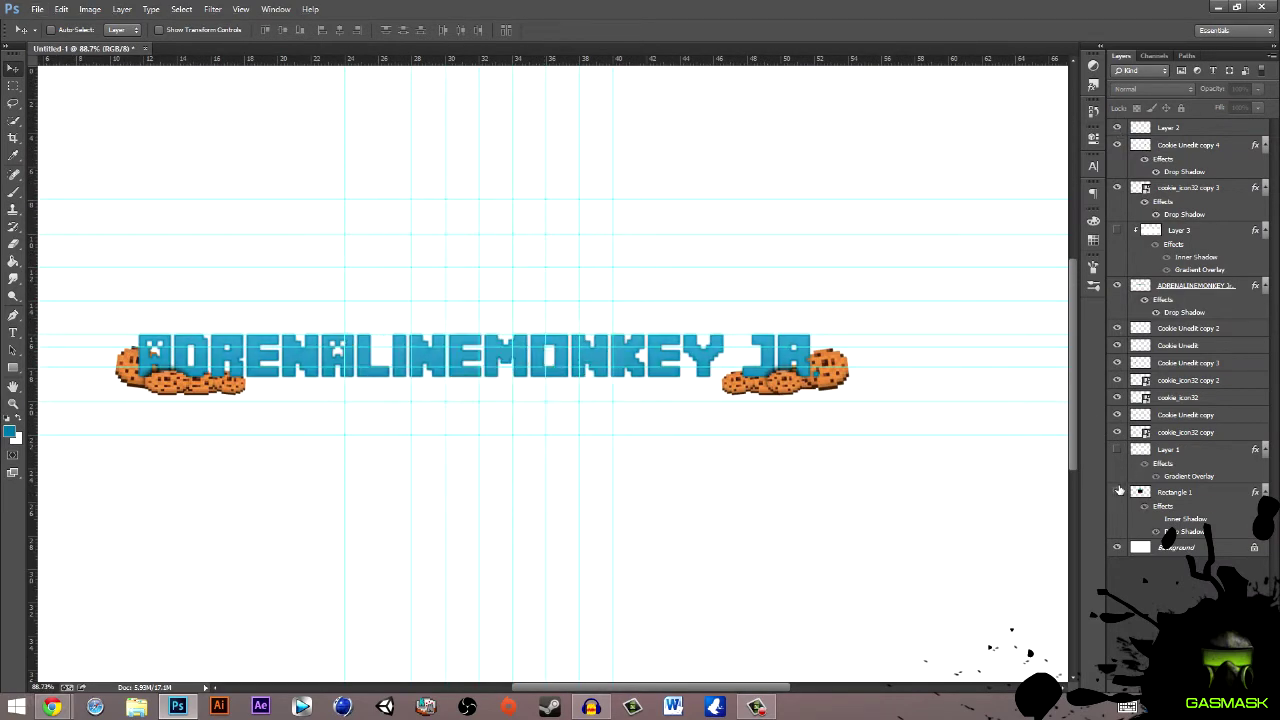
- Open Rated Banner Template 2014.psd from Documents > PSD files > Rated Pack > Templates
click(1117, 491)
click(37, 9)
click(40, 35)
click(57, 356)
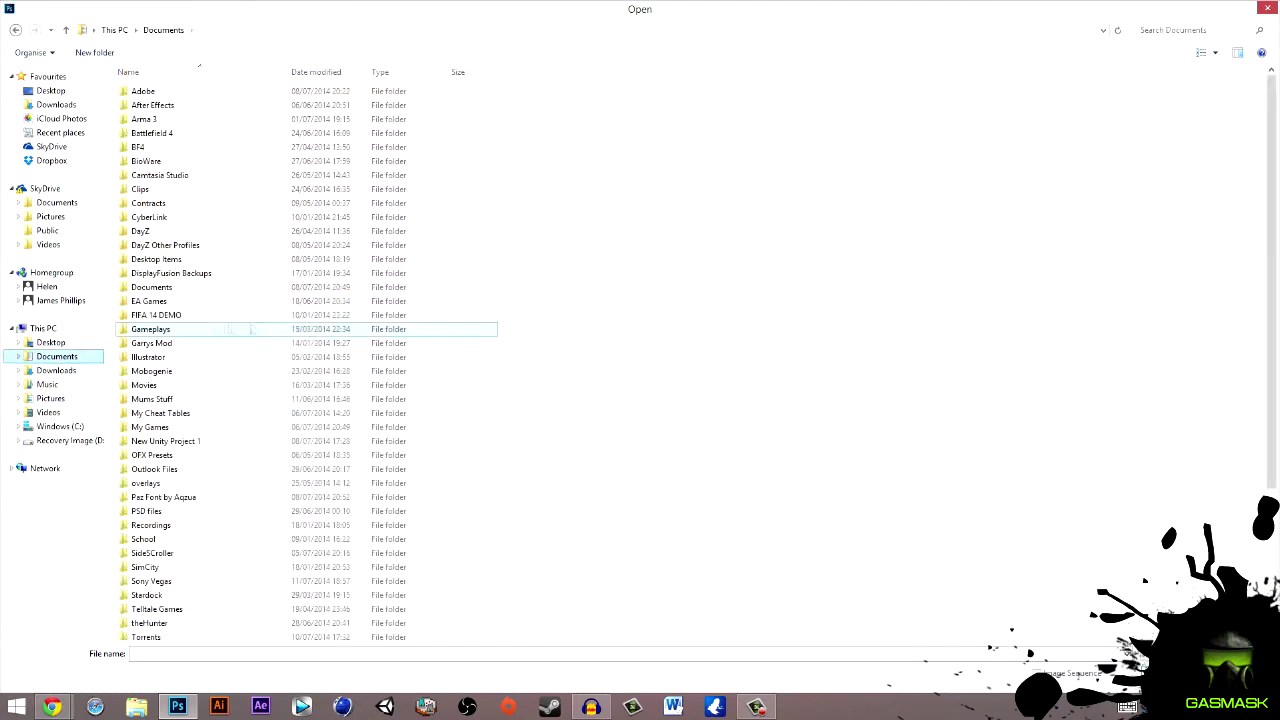
double_click(150, 329)
double_click(199, 65)
double_click(150, 273)
double_click(429, 141)
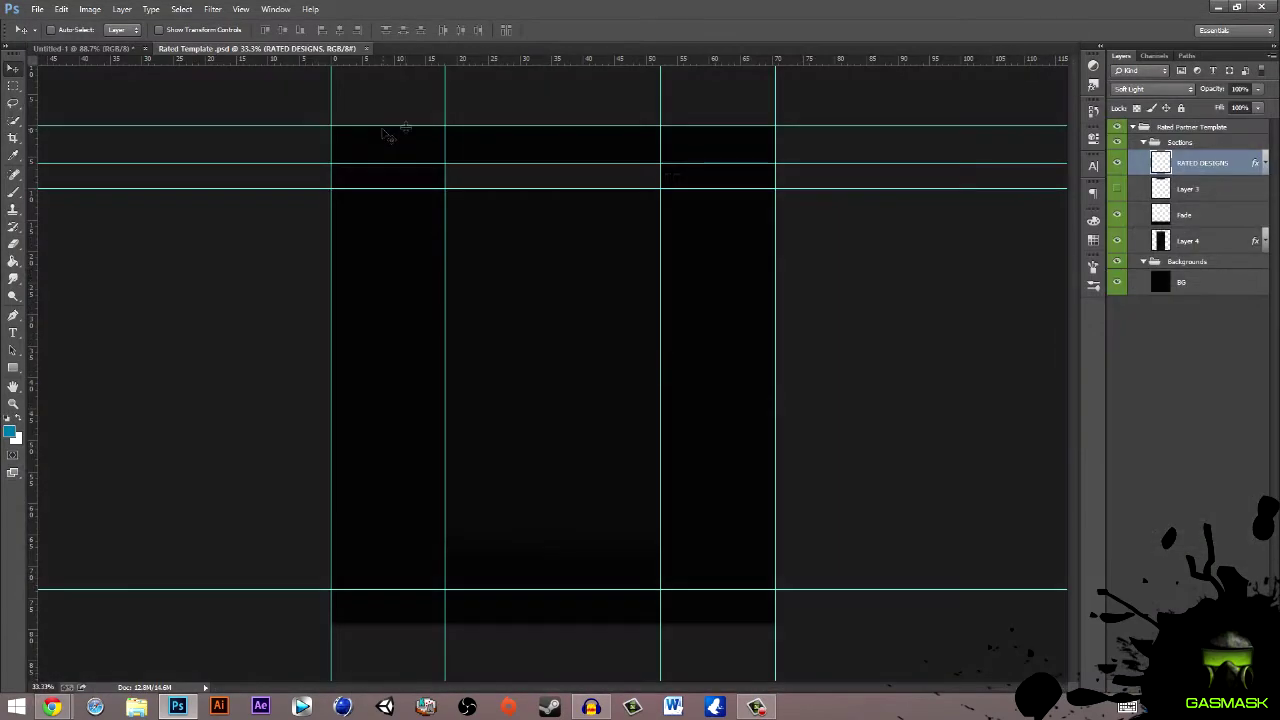
key(ctrl+o)
double_click(223, 108)
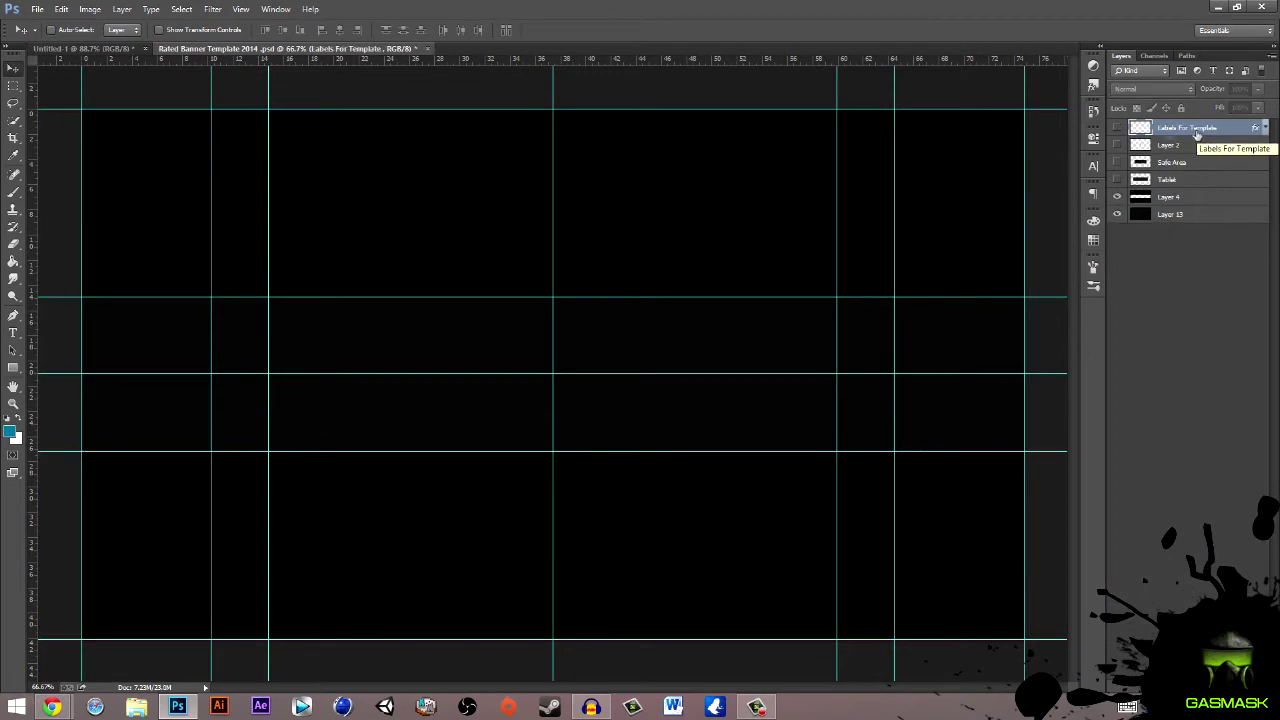
click(1117, 128)
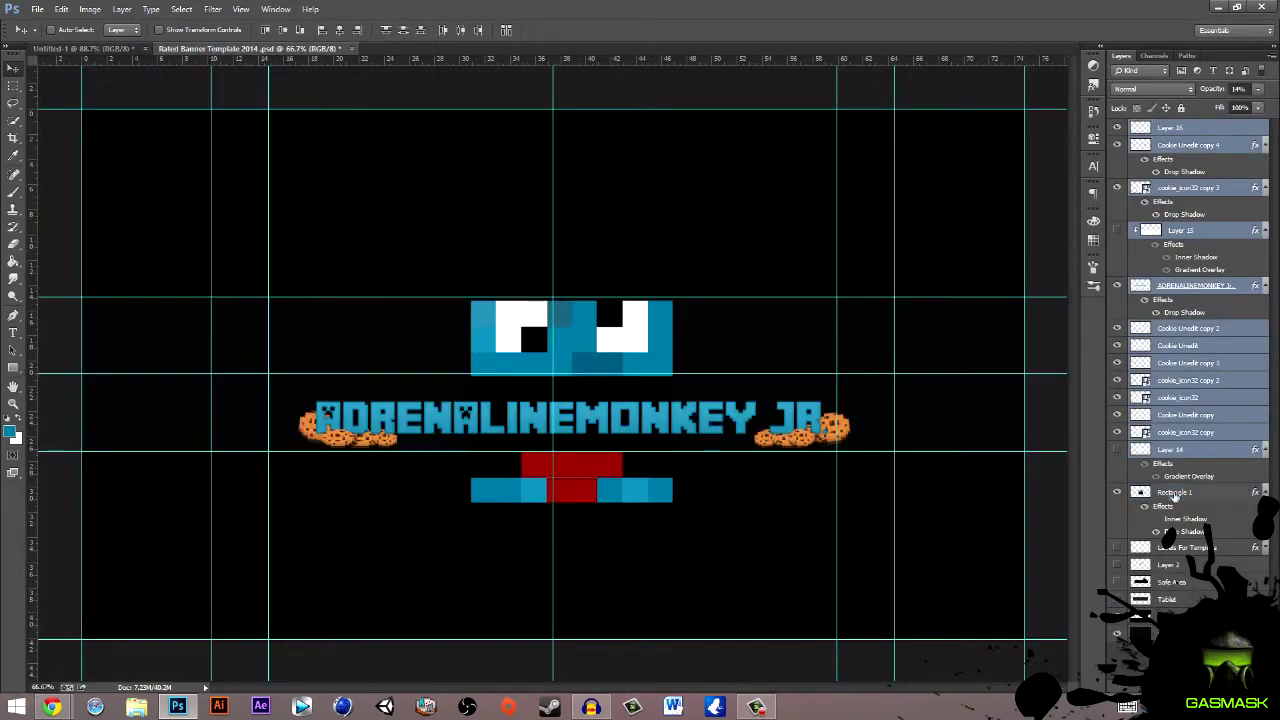
- Group the banner artwork layers, merge a copy of the group, and transform the logo
drag(634, 427, 634, 392)
key(ctrl+j)
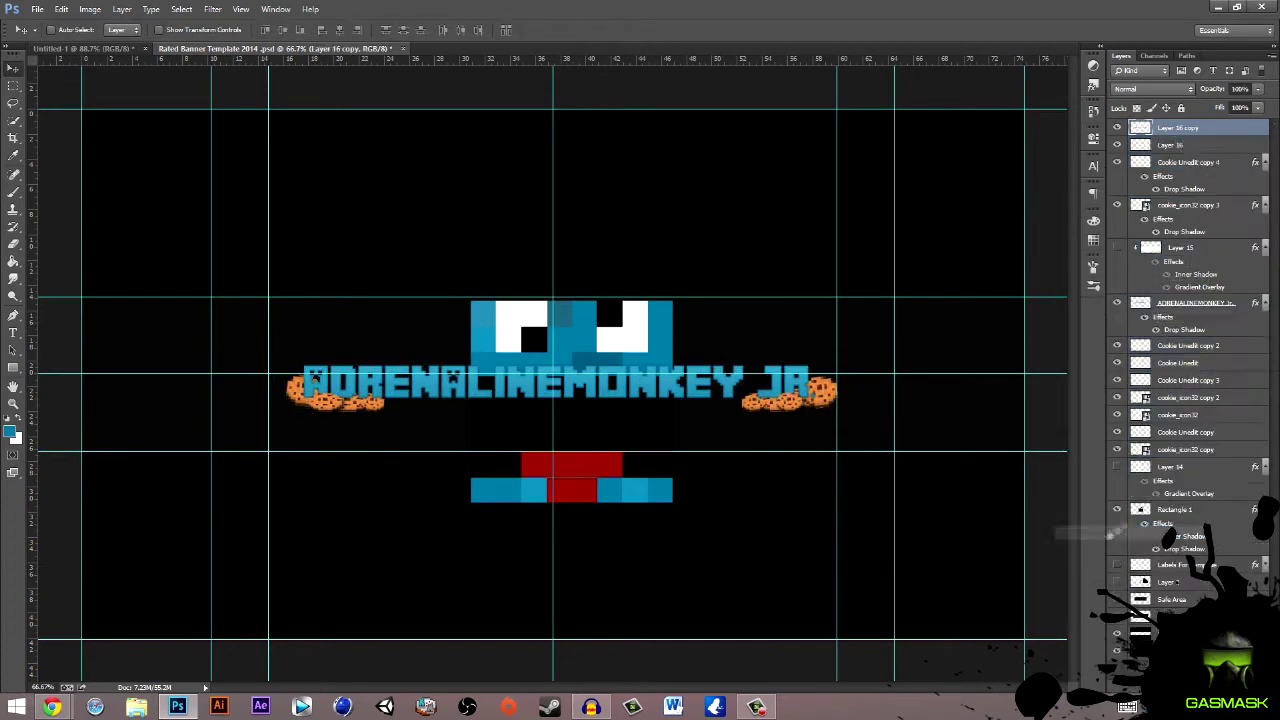
shift+click(1170, 466)
key(ctrl+g)
right_click(1170, 144)
click(1190, 89)
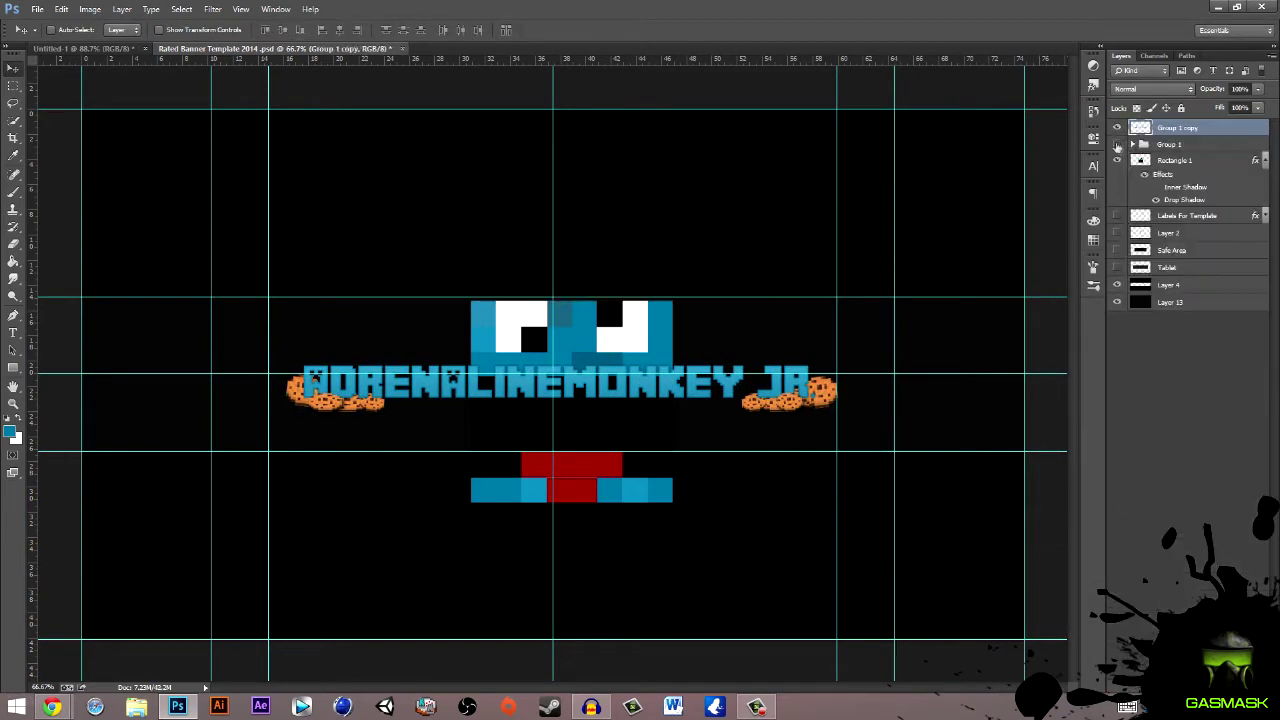
key(ctrl+t)
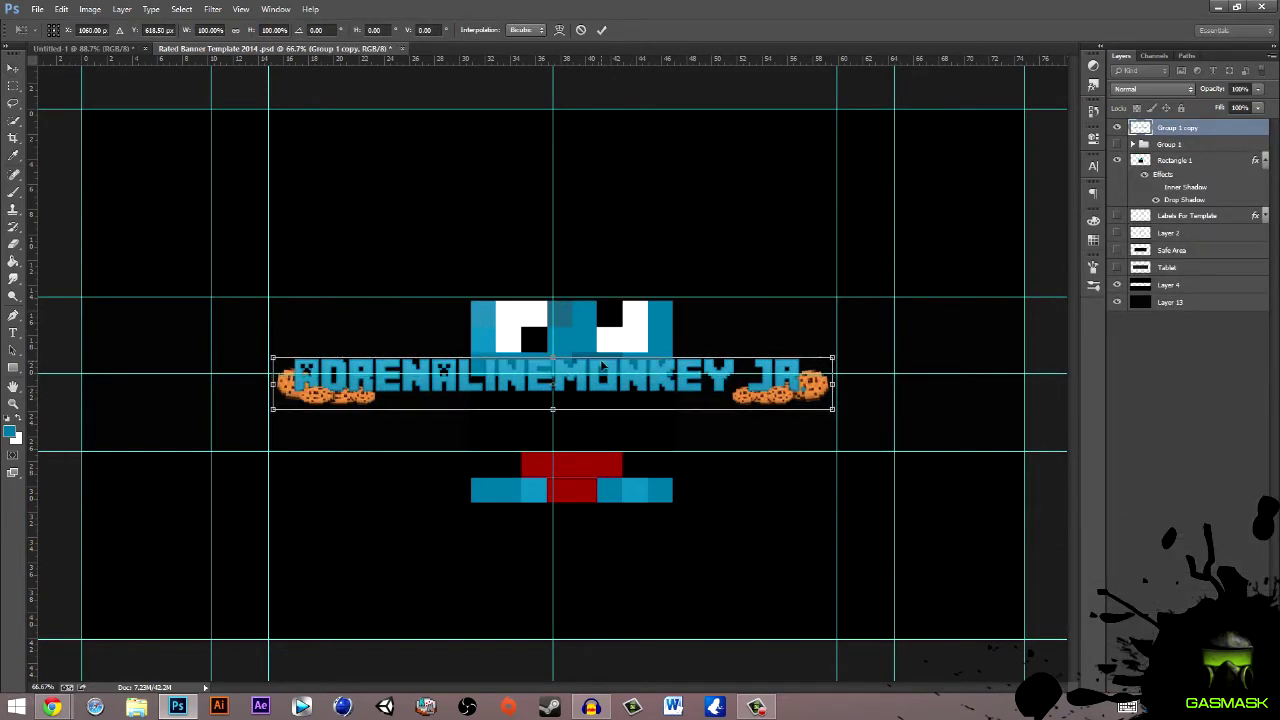
key(Return)
- Move the monkey face layer to the top, enlarged and rotated behind the title
click(1175, 160)
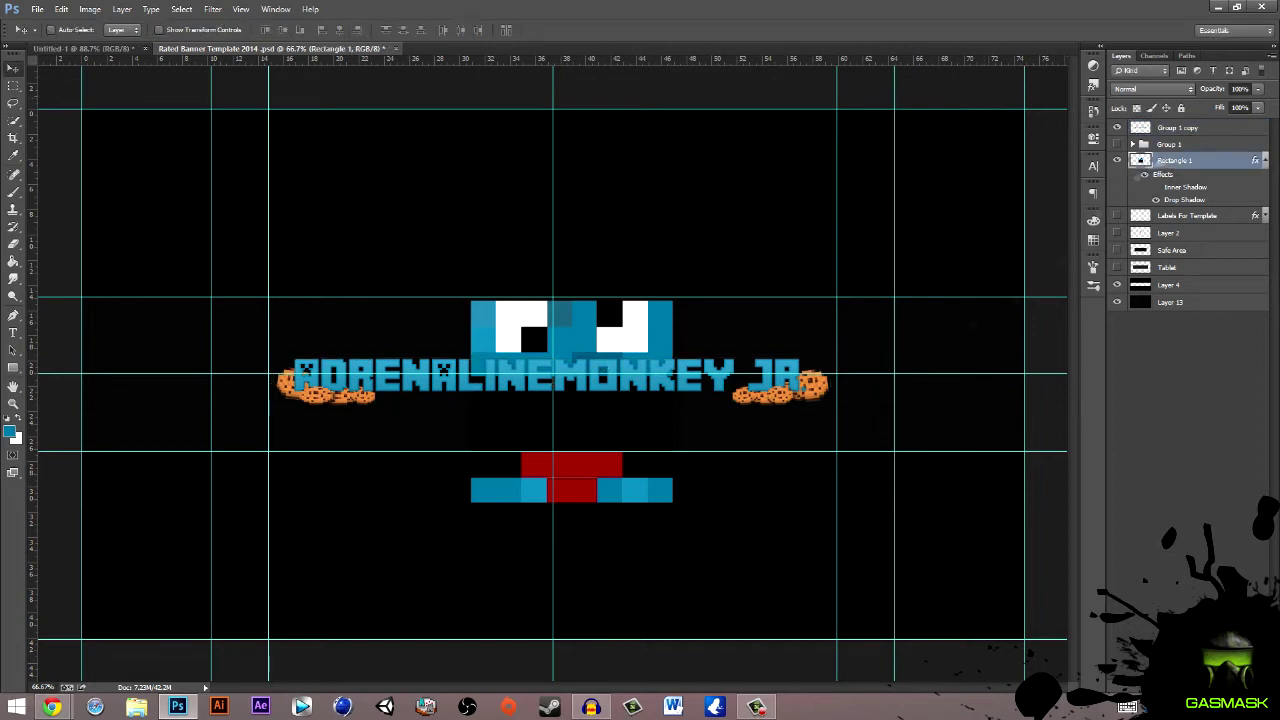
drag(572, 430, 752, 400)
drag(1185, 150, 1180, 124)
drag(769, 437, 812, 445)
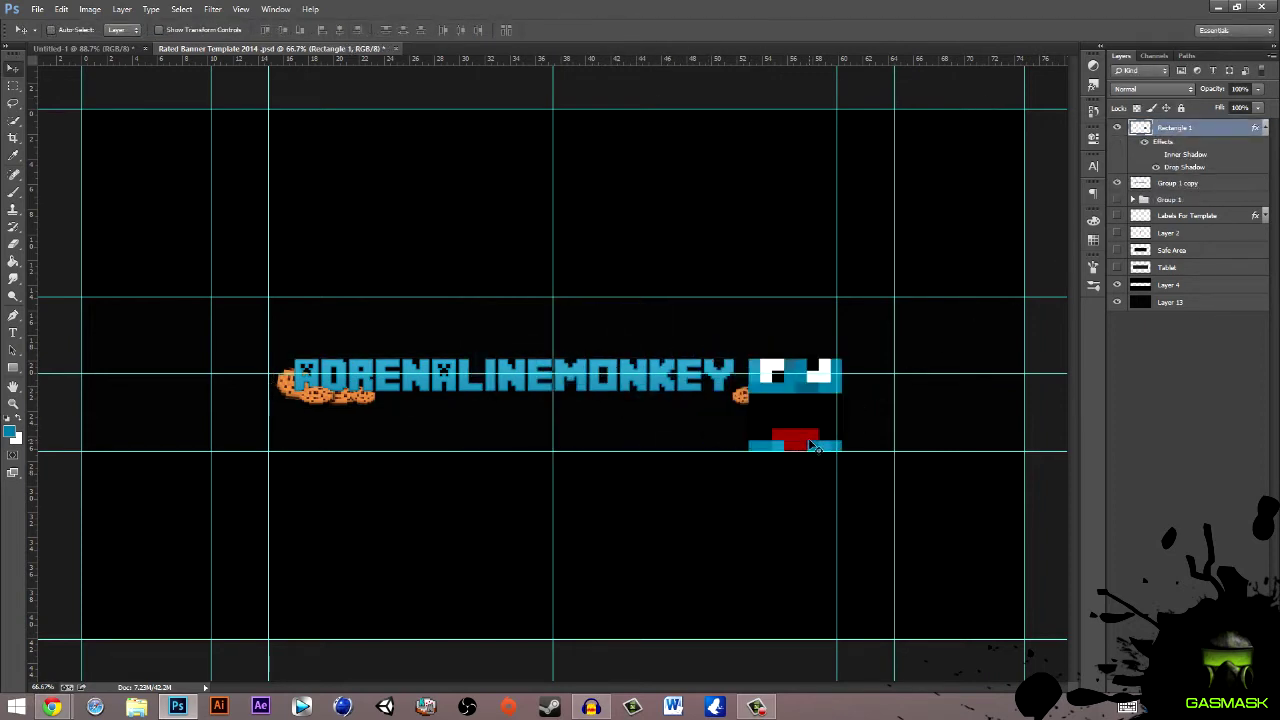
key(ctrl+t)
mouse_move(748, 358)
mouse_down()
mouse_move(790, 400)
mouse_move(677, 430)
mouse_up()
key(Return)
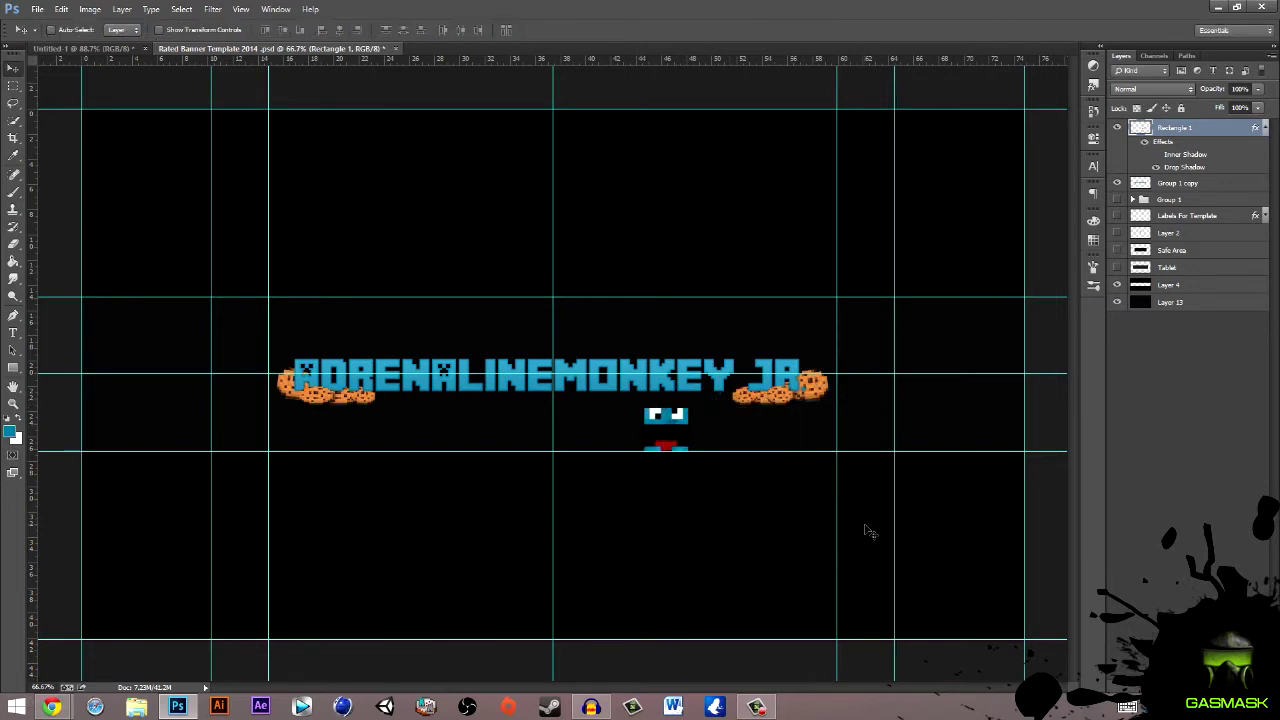
key(ctrl+alt+z)
key(ctrl+alt+z)
key(ctrl+alt+z)
key(ctrl+alt+z)
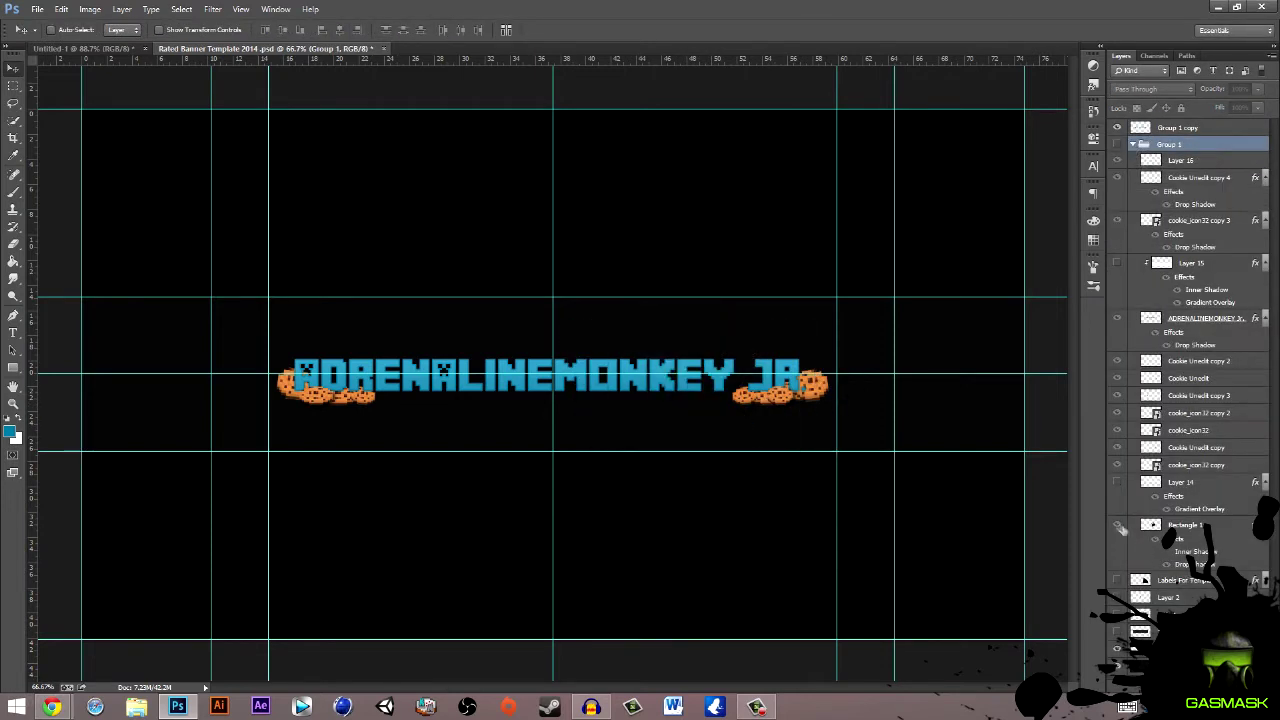
key(ctrl+shift+z)
key(ctrl+shift+z)
key(ctrl+shift+z)
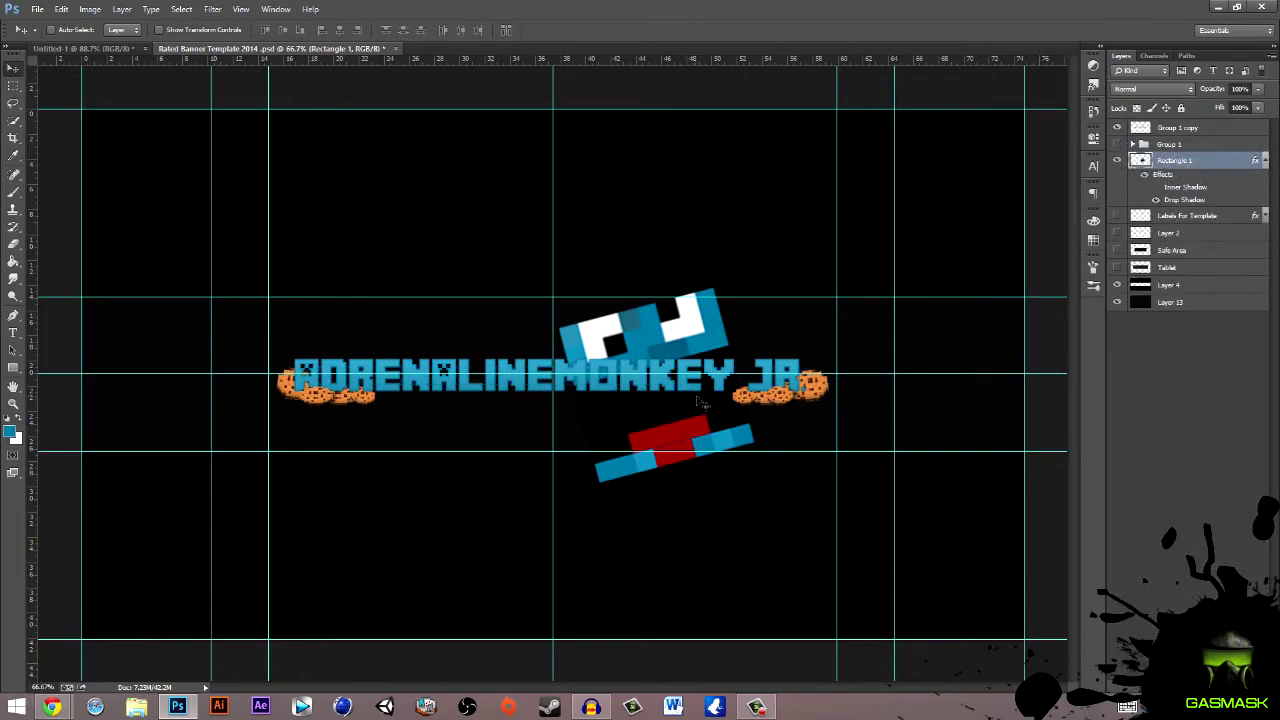
- Give the black background layer a blue Color Overlay
double_click(1190, 302)
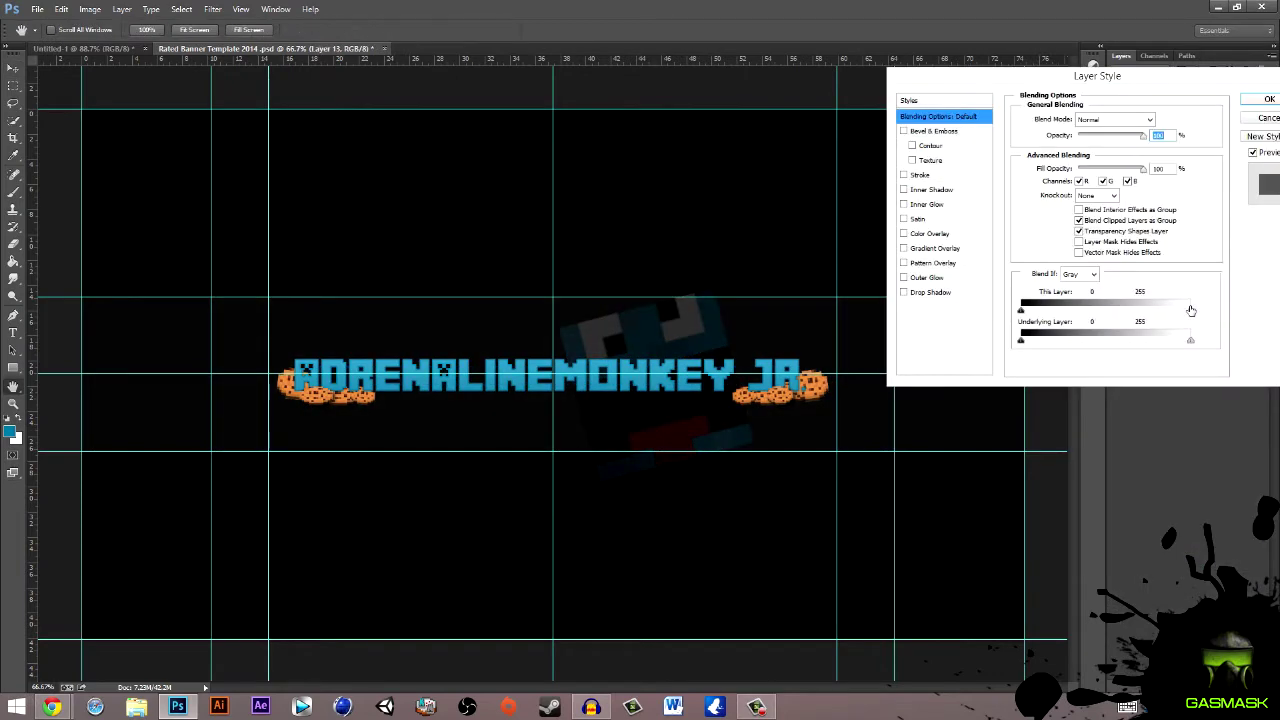
click(930, 233)
click(1159, 119)
click(560, 375)
click(1236, 266)
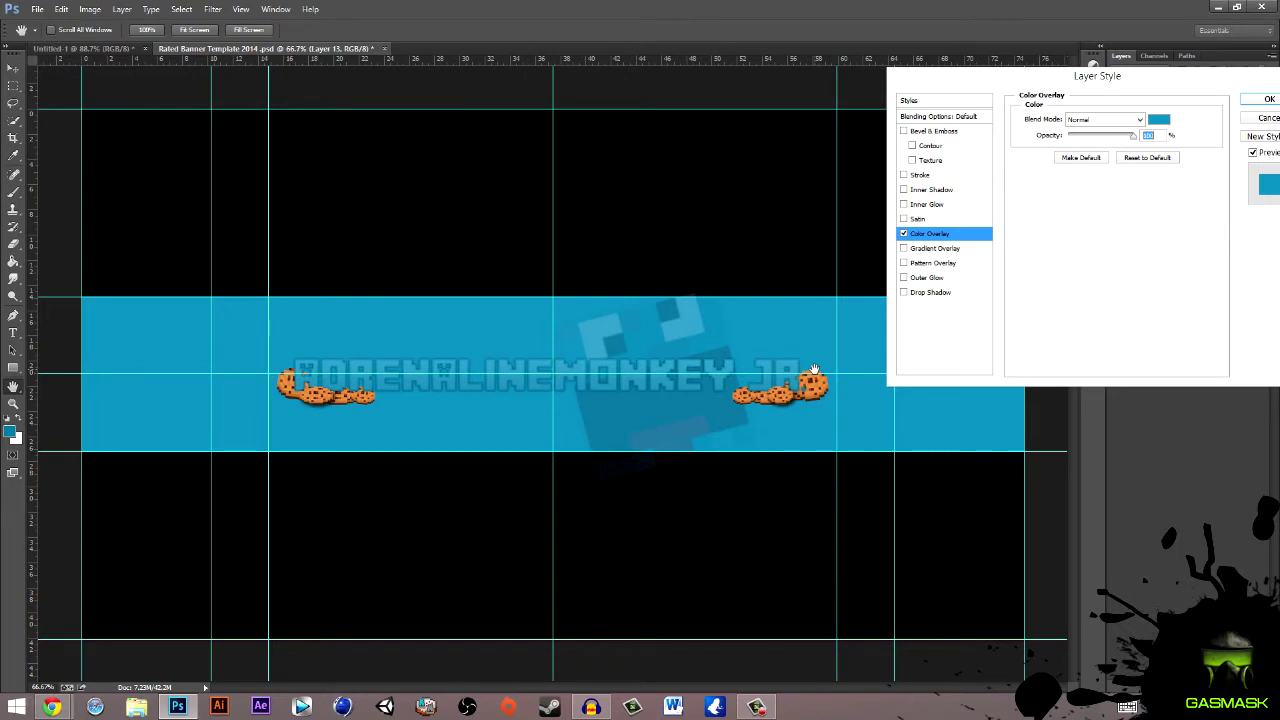
click(1264, 99)
- Duplicate the monkey face into tilted, rescaled copies spread across the banner
click(1186, 162)
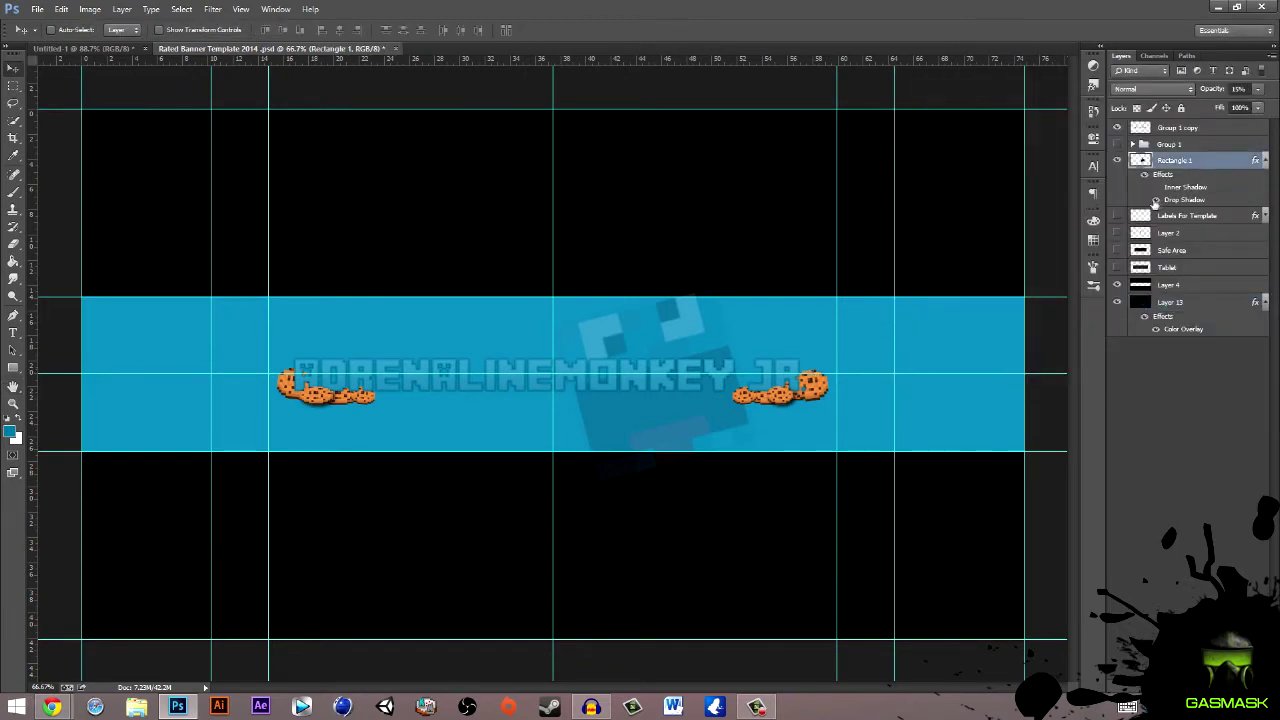
double_click(1200, 165)
click(1268, 99)
key(ctrl+j)
key(ctrl+t)
drag(470, 250, 455, 316)
key(Return)
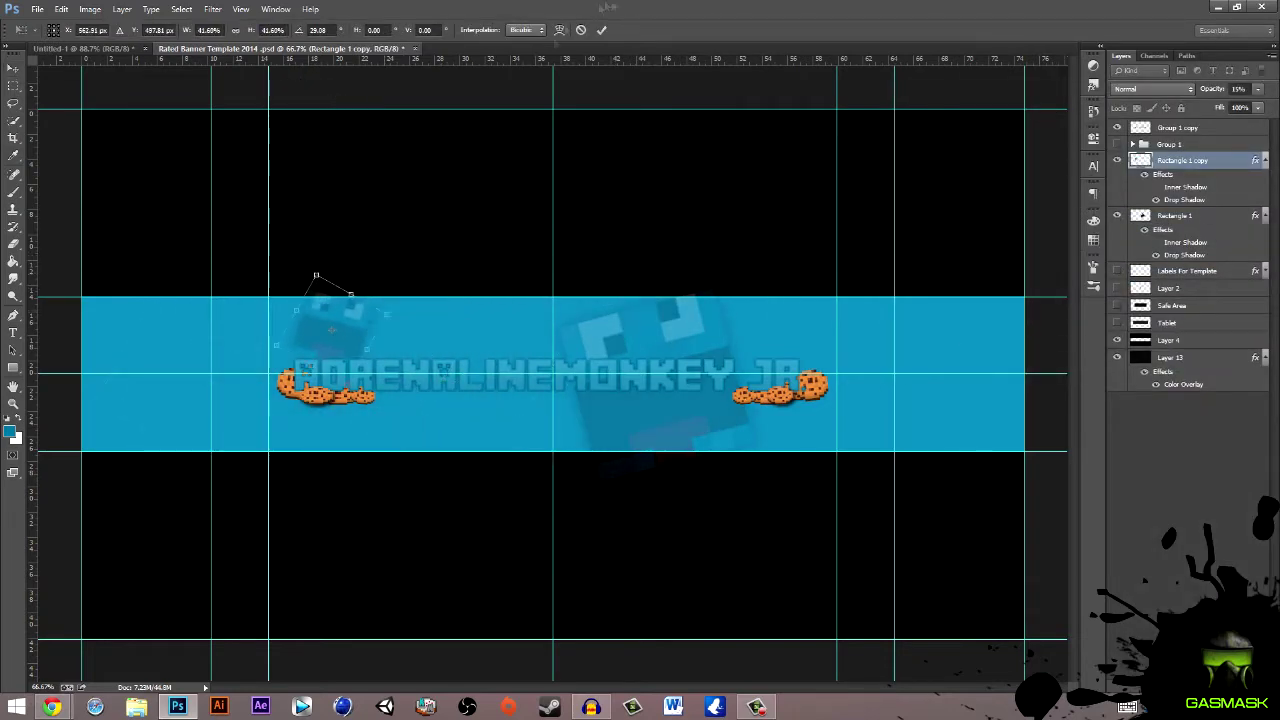
key(Return)
key(ctrl+t)
mouse_move(510, 384)
mouse_down()
mouse_move(900, 330)
mouse_move(970, 270)
mouse_up()
key(Return)
- Add a faint face copy at the banner's left edge and merge the face copies
key(ctrl+j)
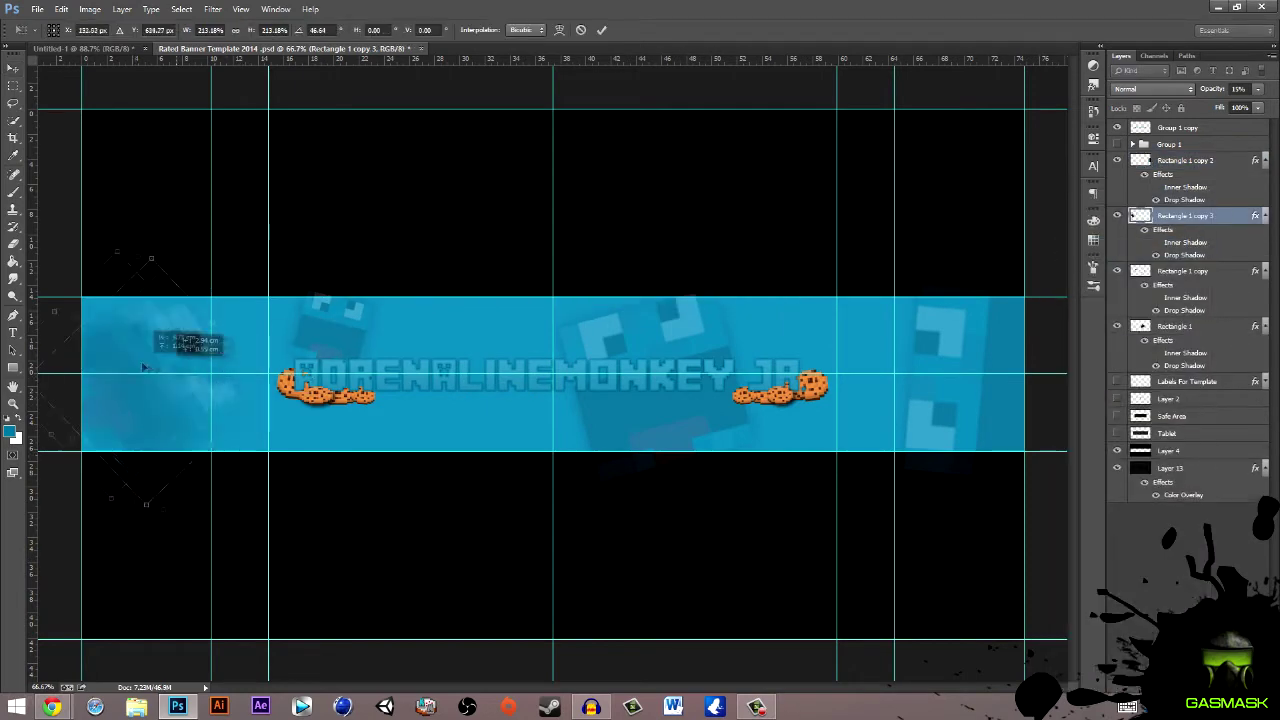
drag(175, 400, 105, 385)
key(ctrl+e)
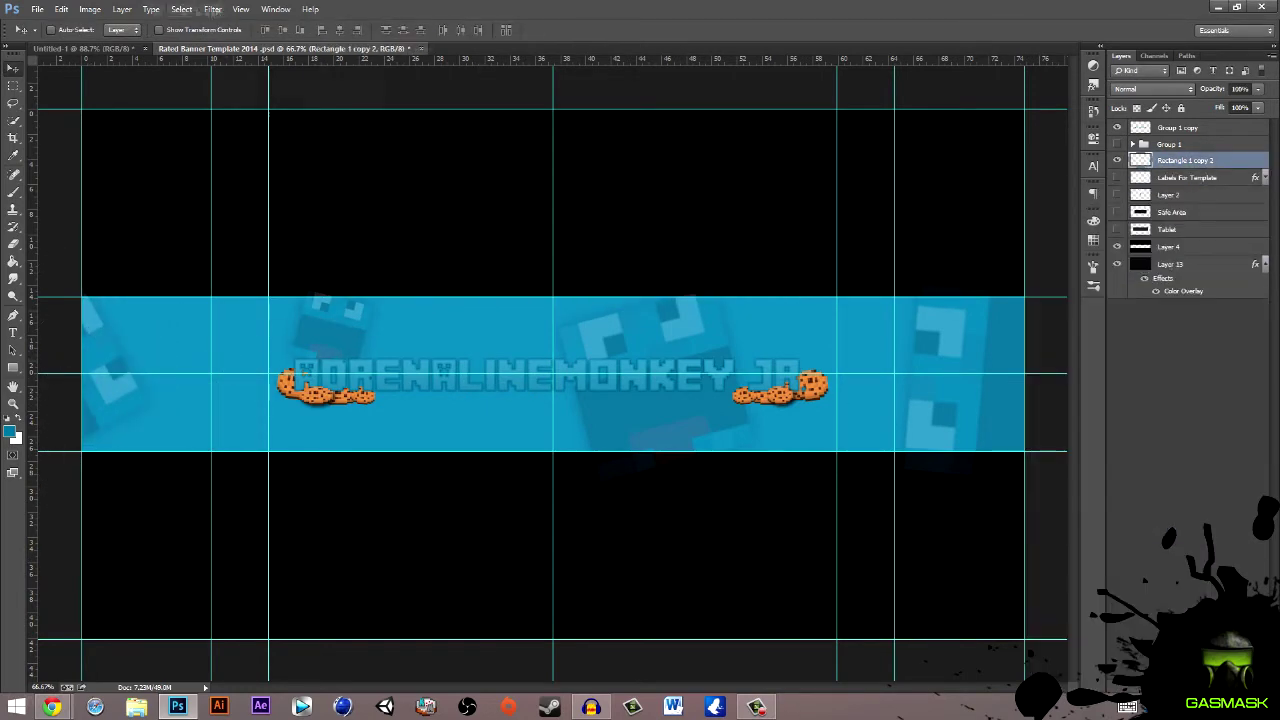
click(213, 9)
click(240, 22)
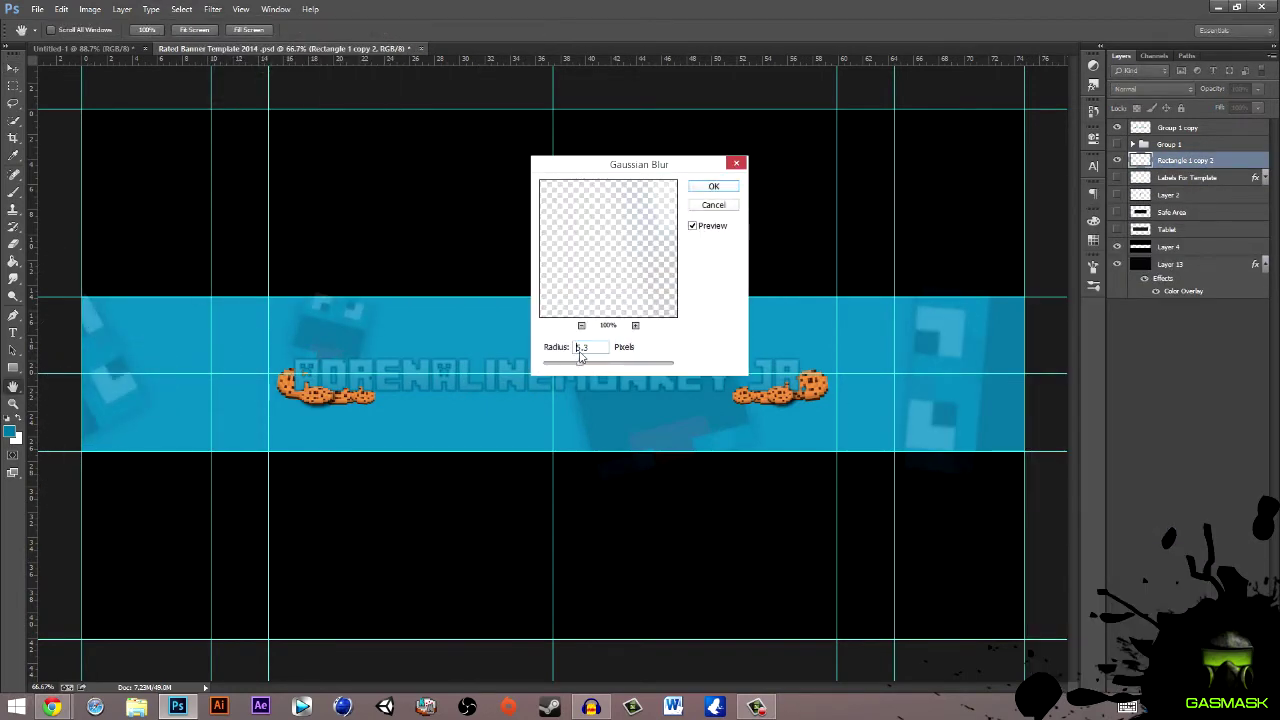
- Apply the Gaussian Blur to the merged monkey-face layer, then expand Group 1
click(714, 187)
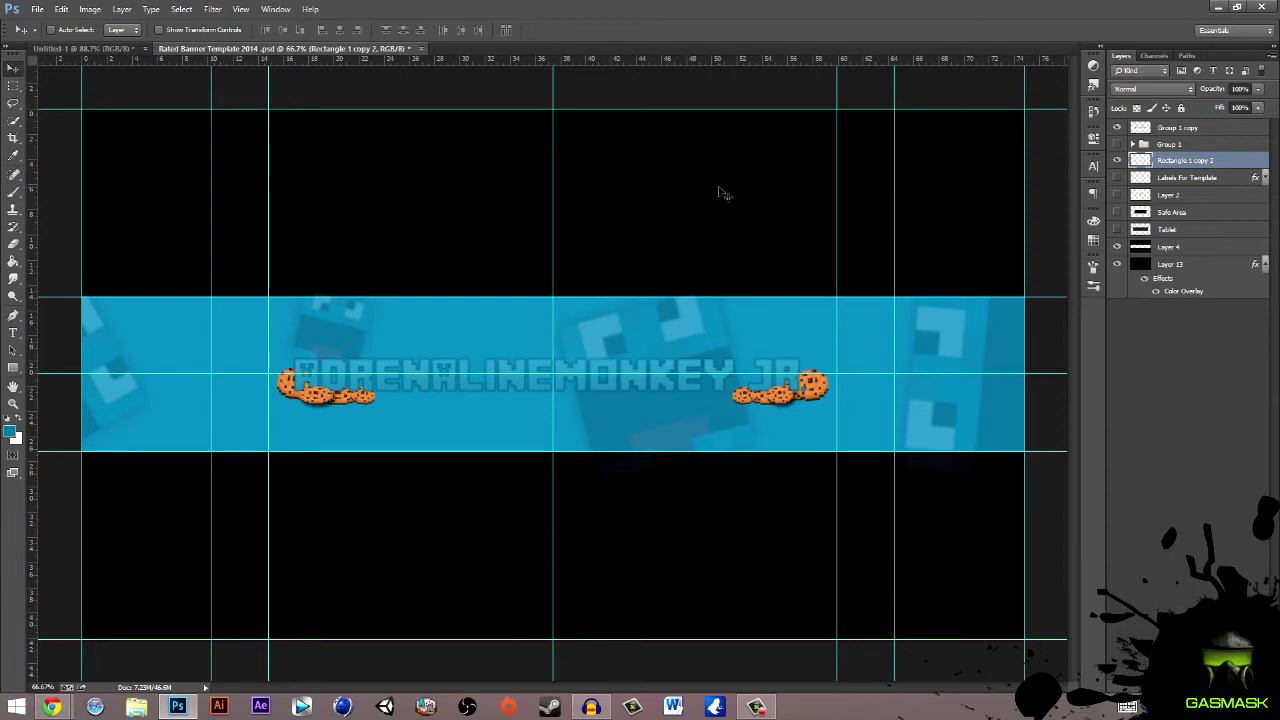
click(1133, 145)
- Move Cookie Unedit copy 9 above Group 1, rotate it vertical, and place it at the right edge
click(1188, 178)
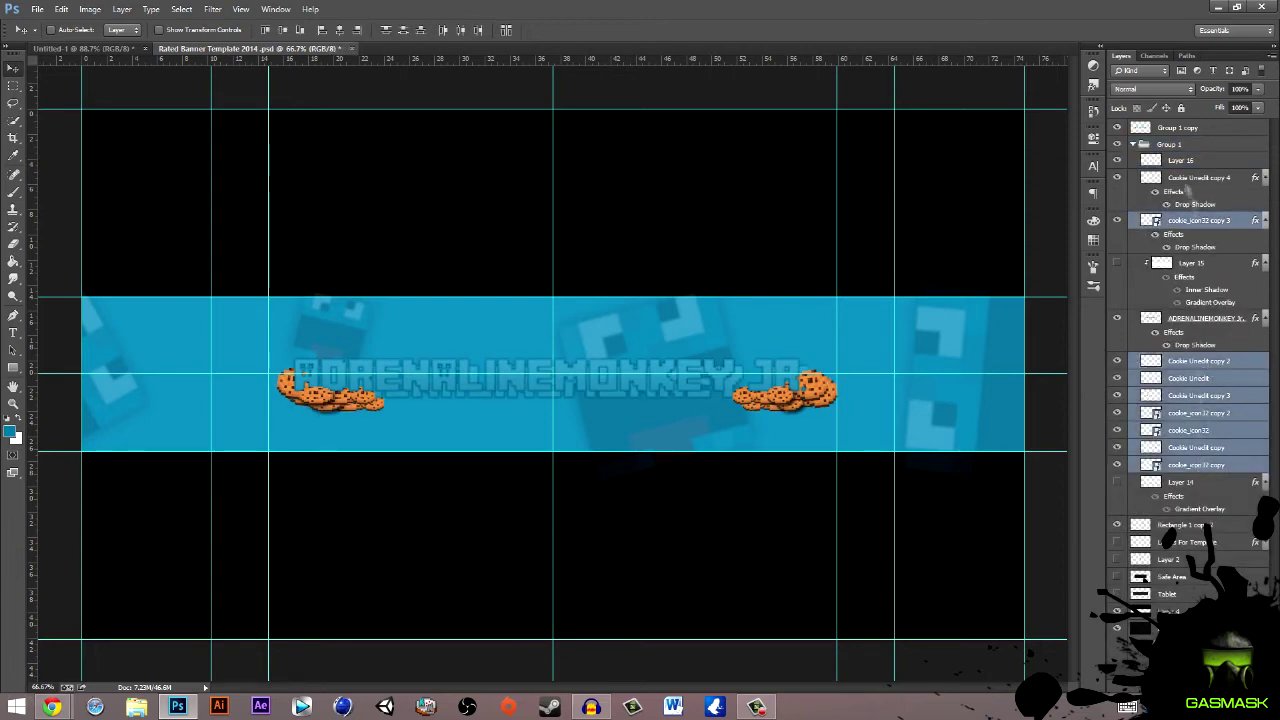
right_click(1188, 180)
click(1188, 183)
drag(1188, 183, 1188, 137)
key(ctrl+t)
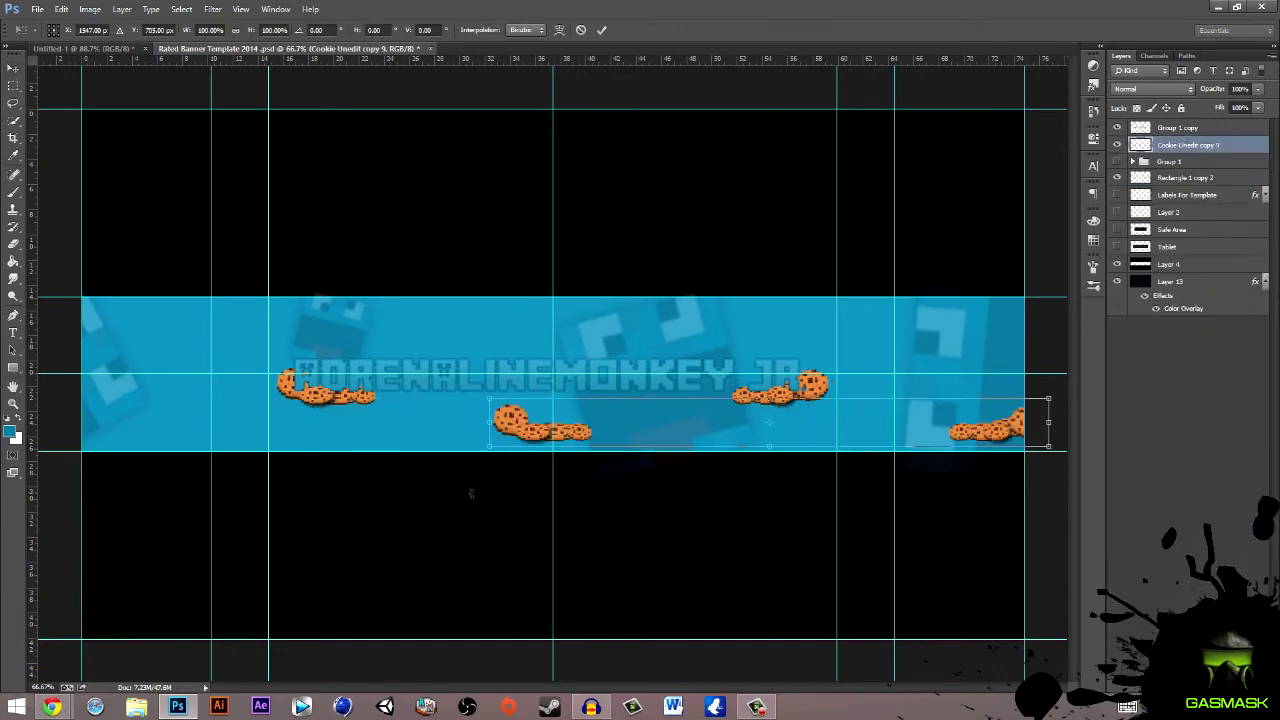
drag(472, 491, 823, 643)
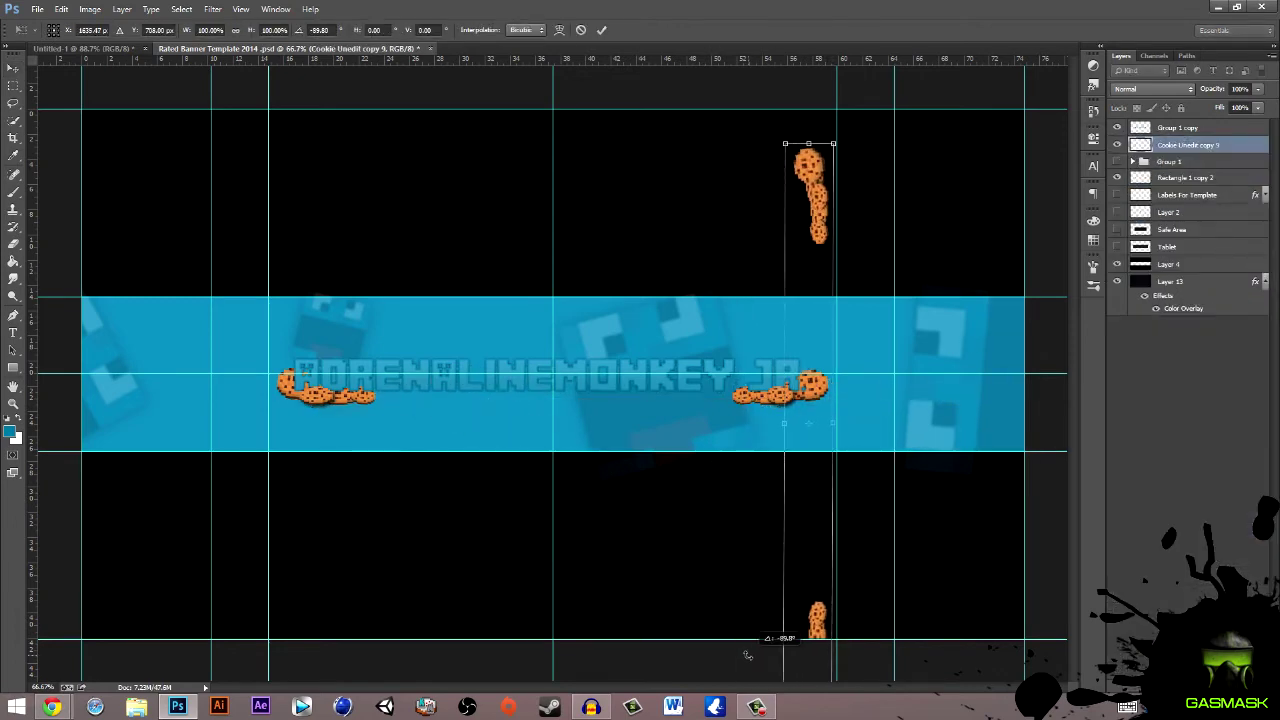
mouse_move(771, 423)
mouse_down()
mouse_move(1015, 601)
mouse_move(1011, 494)
mouse_up()
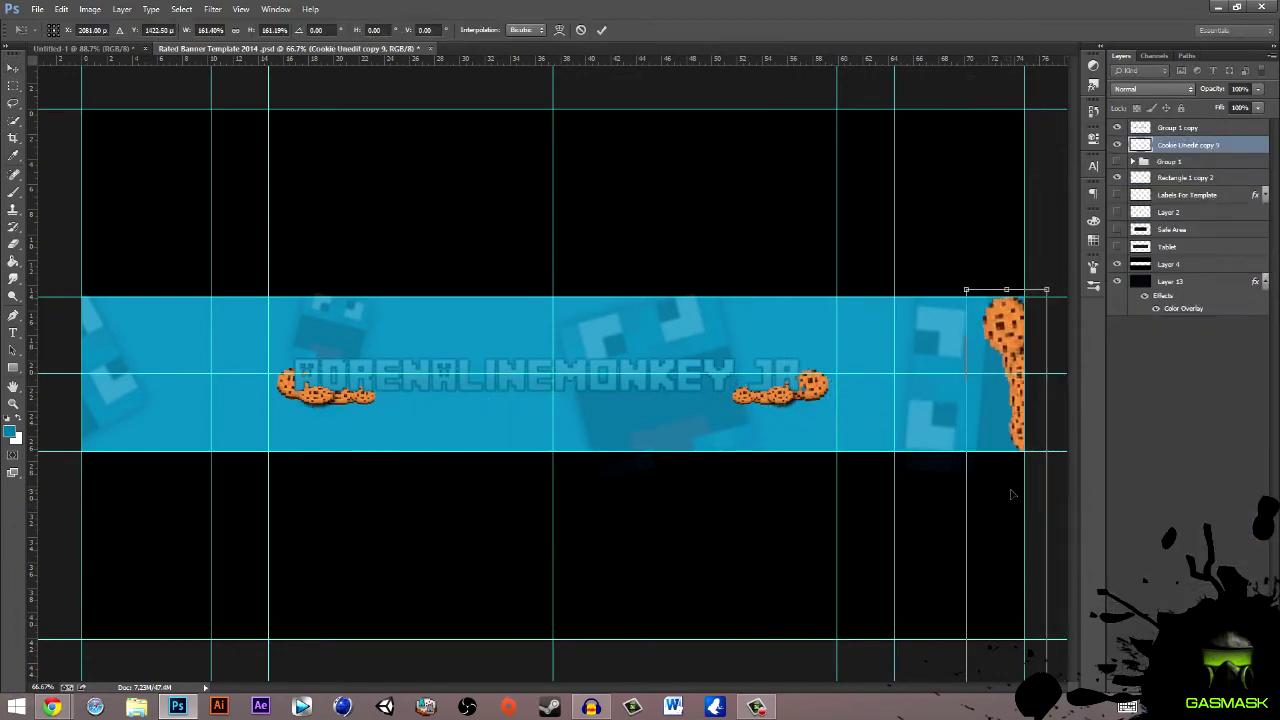
key(Return)
- Duplicate the vertical cookie, flip the copy horizontally, and move it upward
right_click(1188, 145)
click(61, 9)
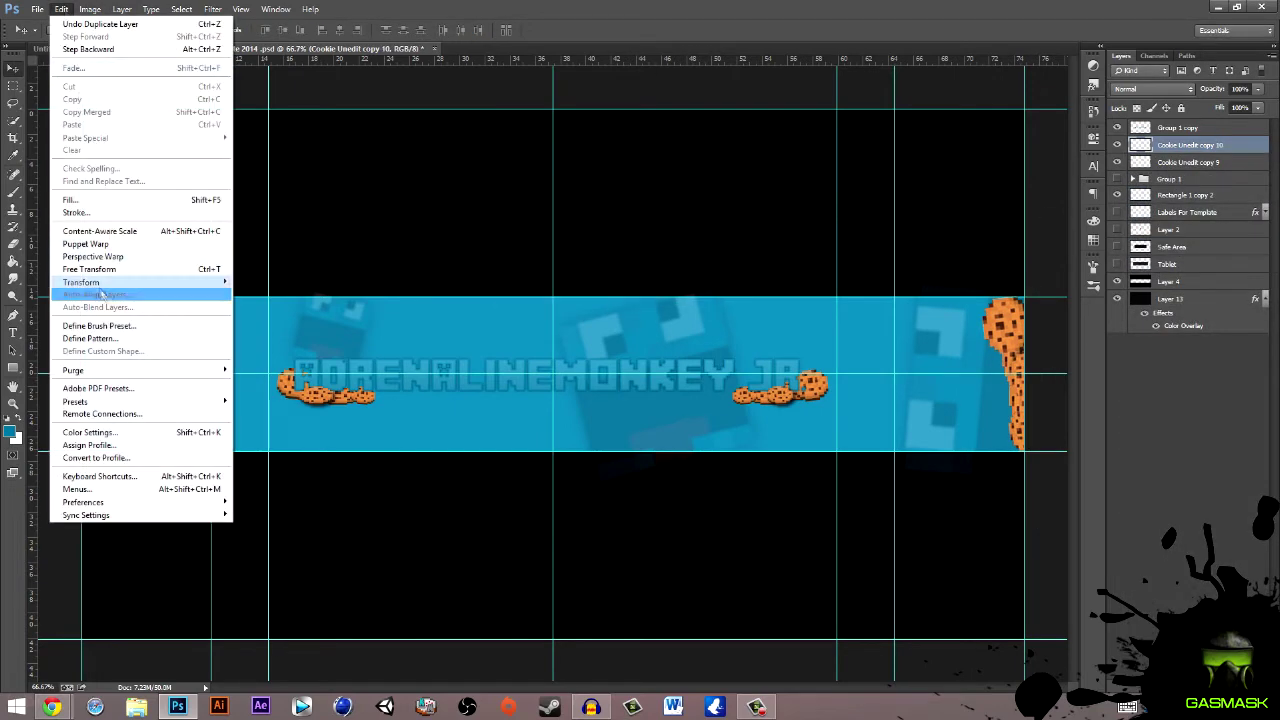
key(ctrl+j)
click(61, 9)
click(290, 424)
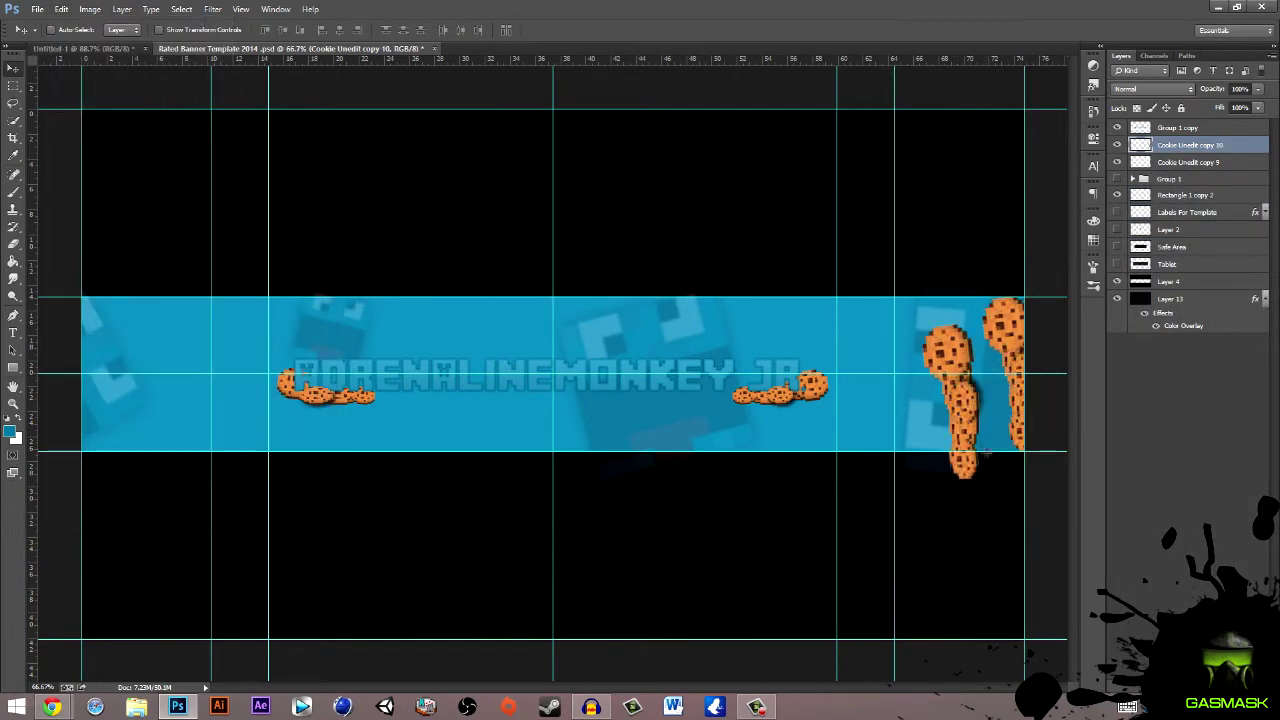
click(61, 9)
click(297, 437)
click(61, 9)
click(290, 424)
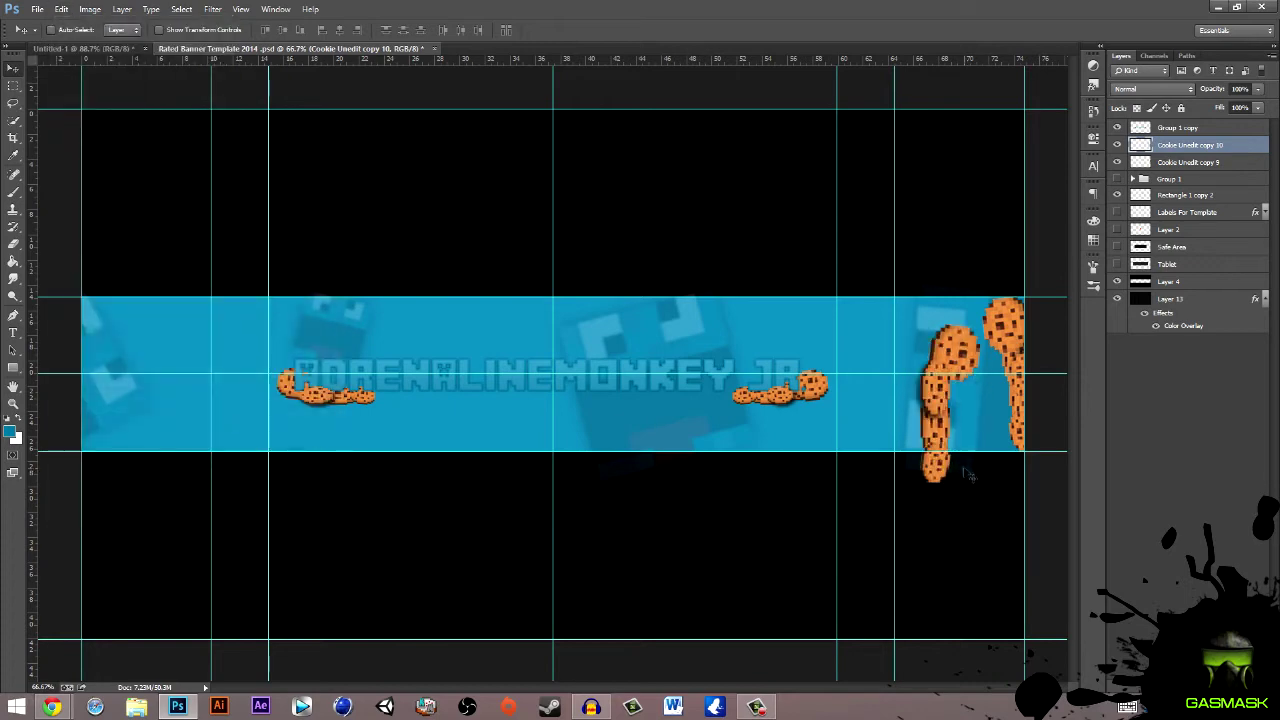
click(61, 9)
click(297, 437)
drag(935, 400, 744, 270)
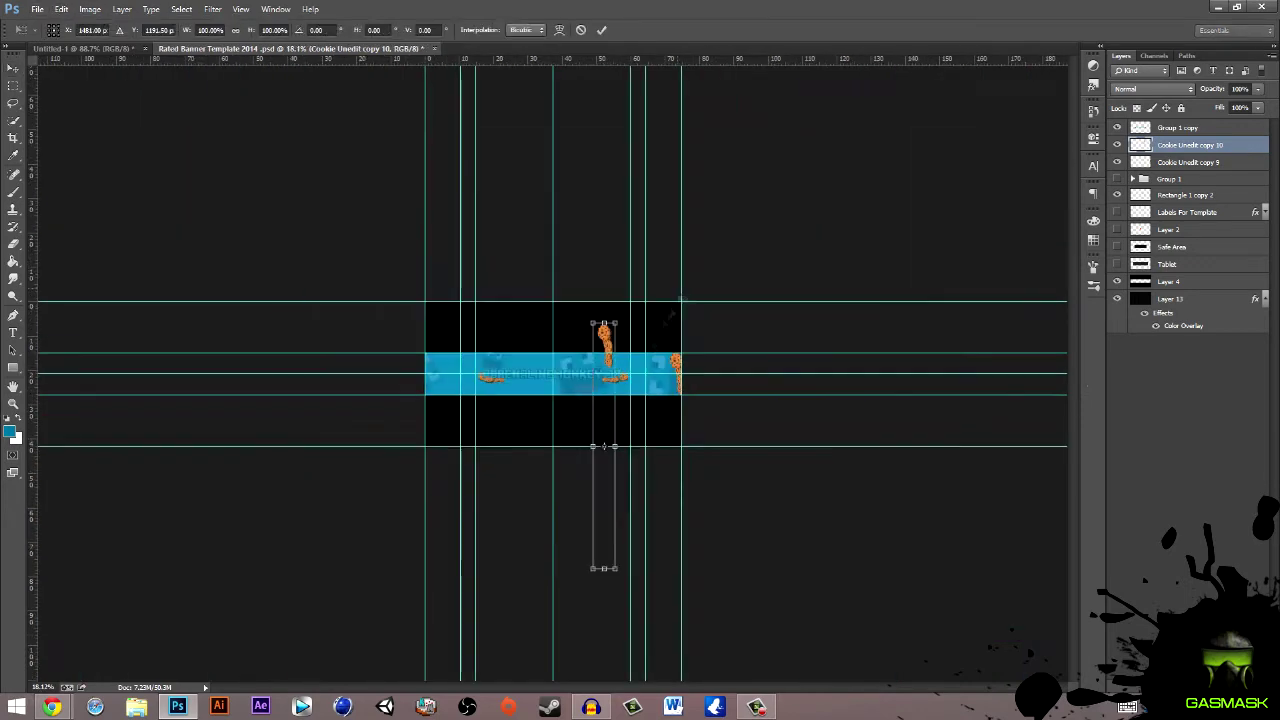
- Clear a rectangular area around the cookie and reposition the vertical cookie at the right edge
key(ctrl+minus)
key(ctrl+minus)
key(m)
drag(568, 372, 681, 445)
key(ctrl+t)
key(Return)
key(ctrl+d)
key(ctrl+t)
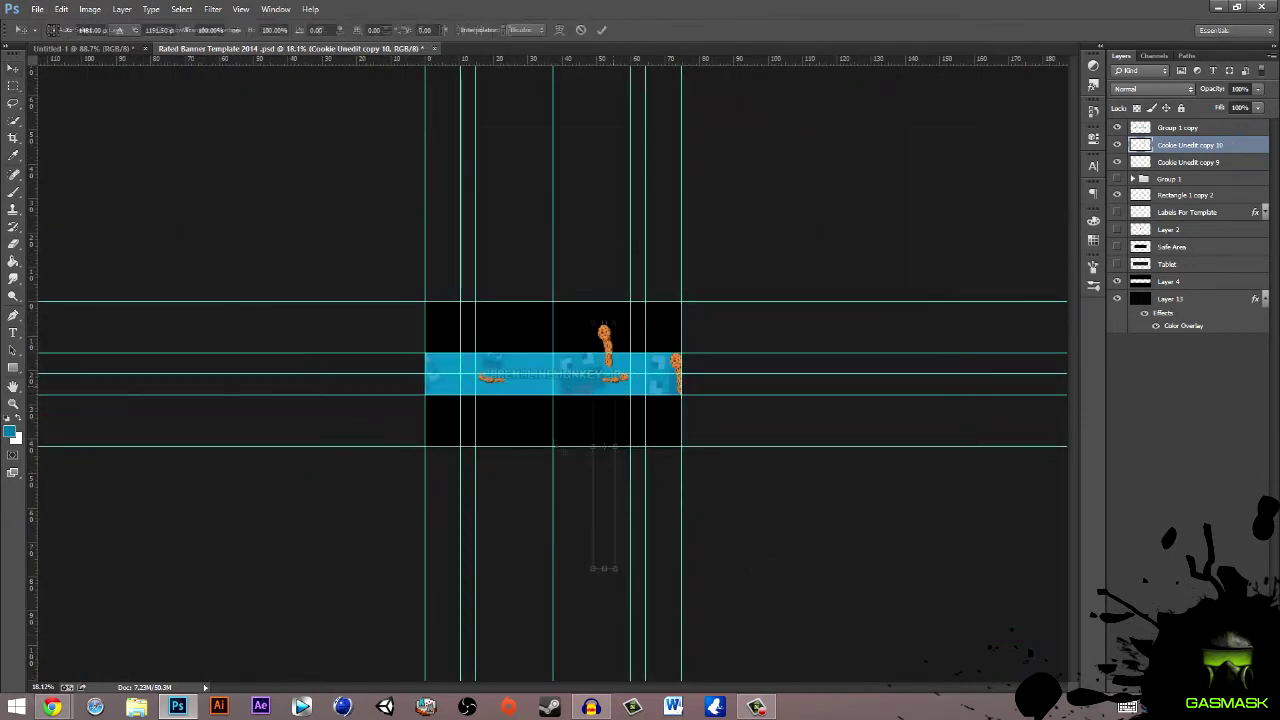
key(Return)
key(ctrl+0)
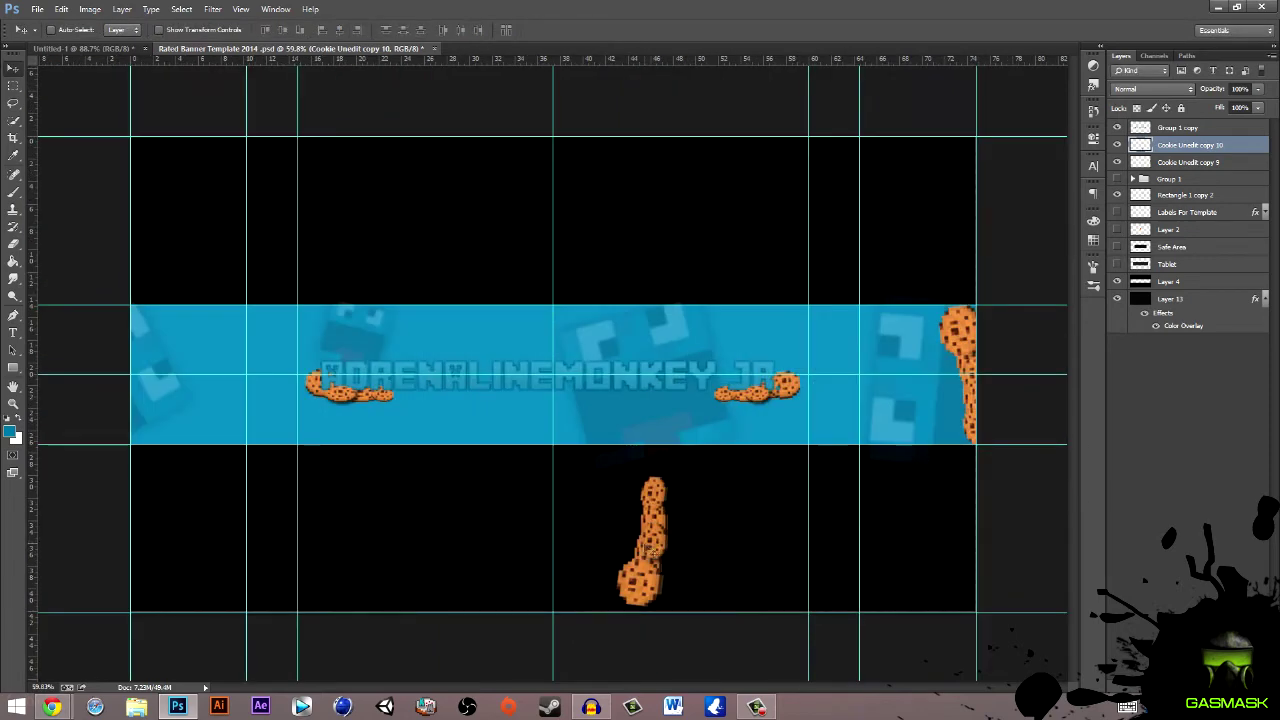
drag(642, 542, 966, 419)
- Give the right-edge cookie a Drop Shadow and adjust its position
double_click(1240, 145)
click(930, 292)
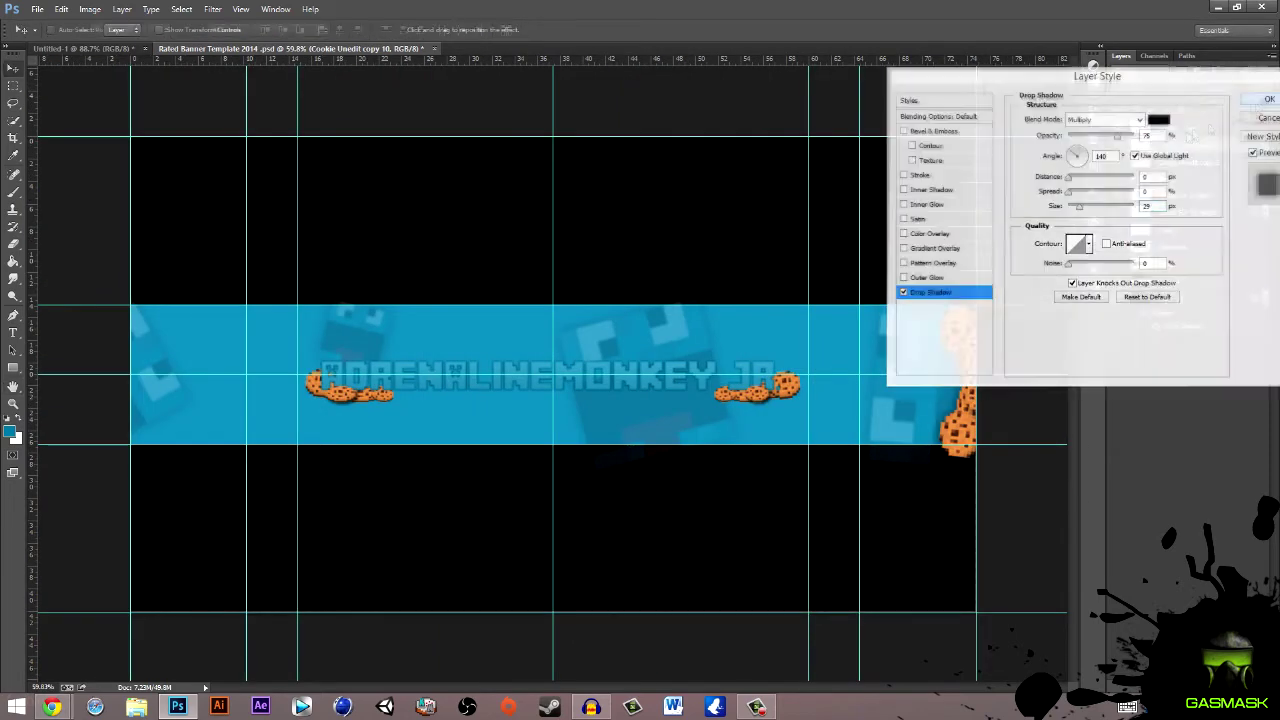
key(Return)
mouse_move(968, 368)
mouse_down()
mouse_move(976, 348)
mouse_move(948, 518)
mouse_up()
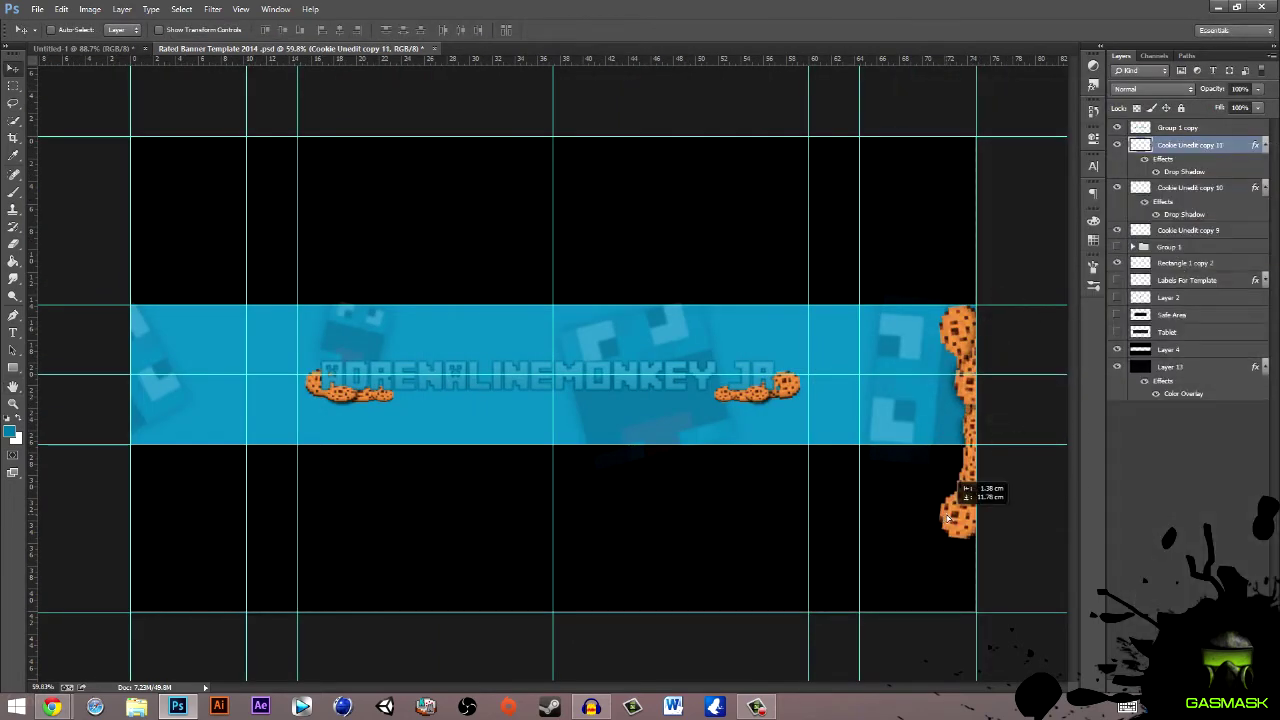
- Merge the cookie layers into a column, then duplicate and flip it onto the left edge
key(ctrl+e)
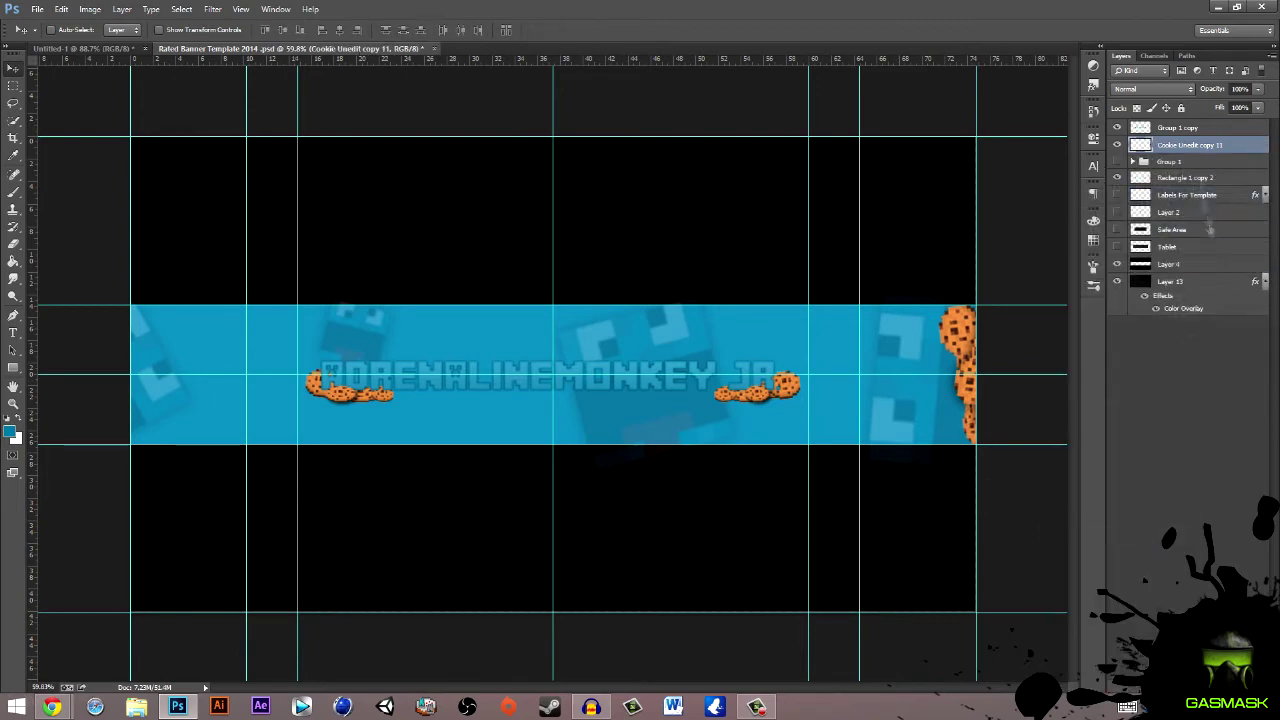
key(ctrl+j)
click(61, 9)
click(250, 440)
mouse_move(898, 408)
mouse_down()
mouse_move(92, 426)
mouse_move(131, 423)
mouse_up()
click(61, 9)
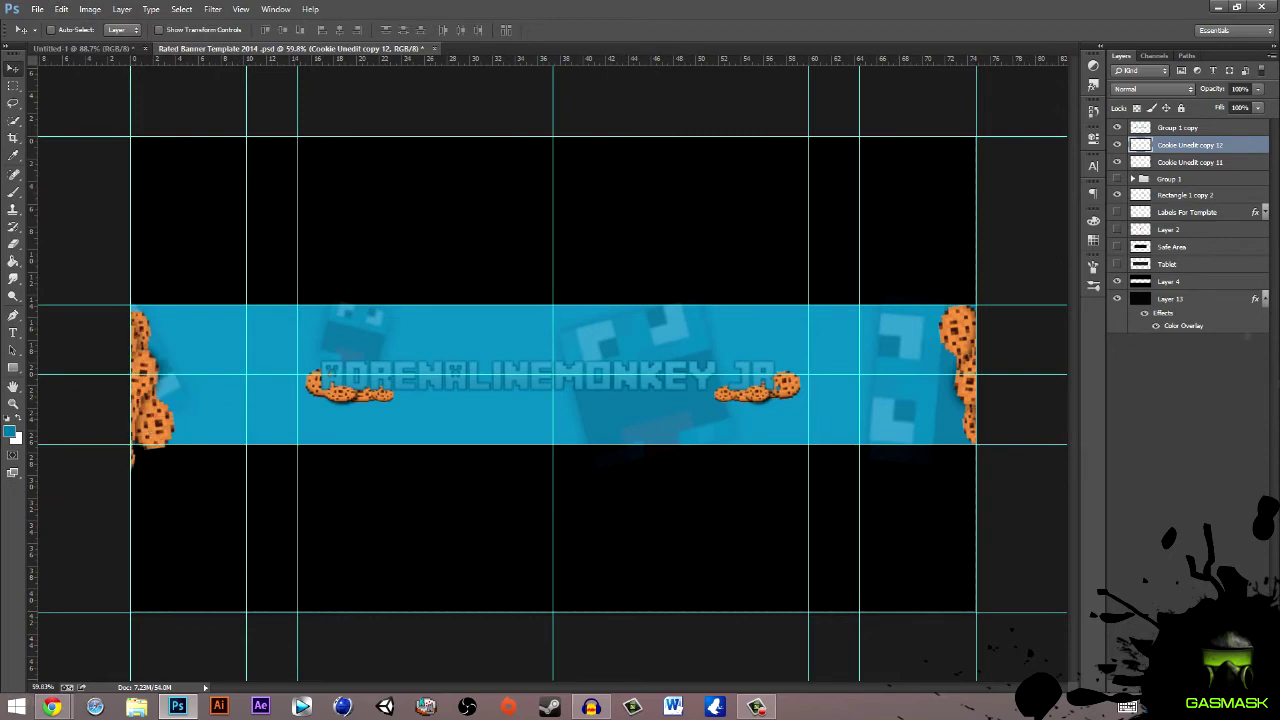
- Fade the Cookie Unedit copy 11 layer and adjust its lightness with Hue/Saturation
click(1175, 195)
text(43)
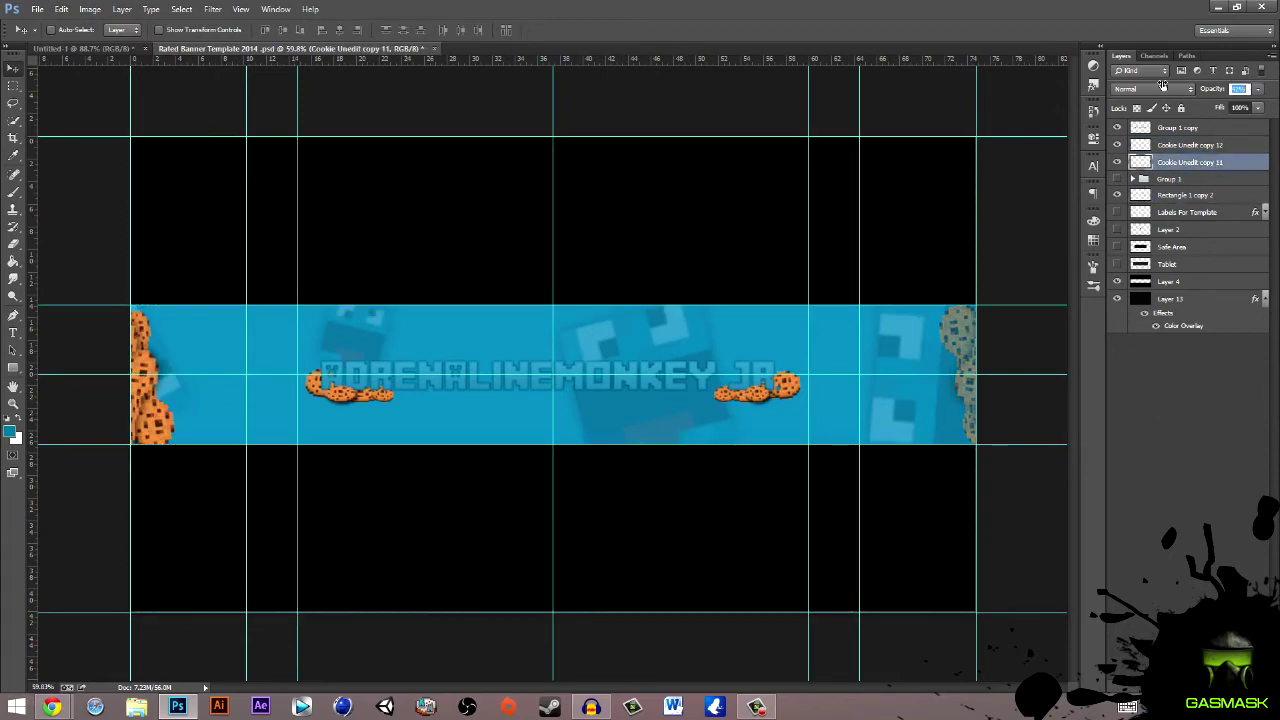
key(ctrl+minus)
key(ctrl+minus)
key(b)
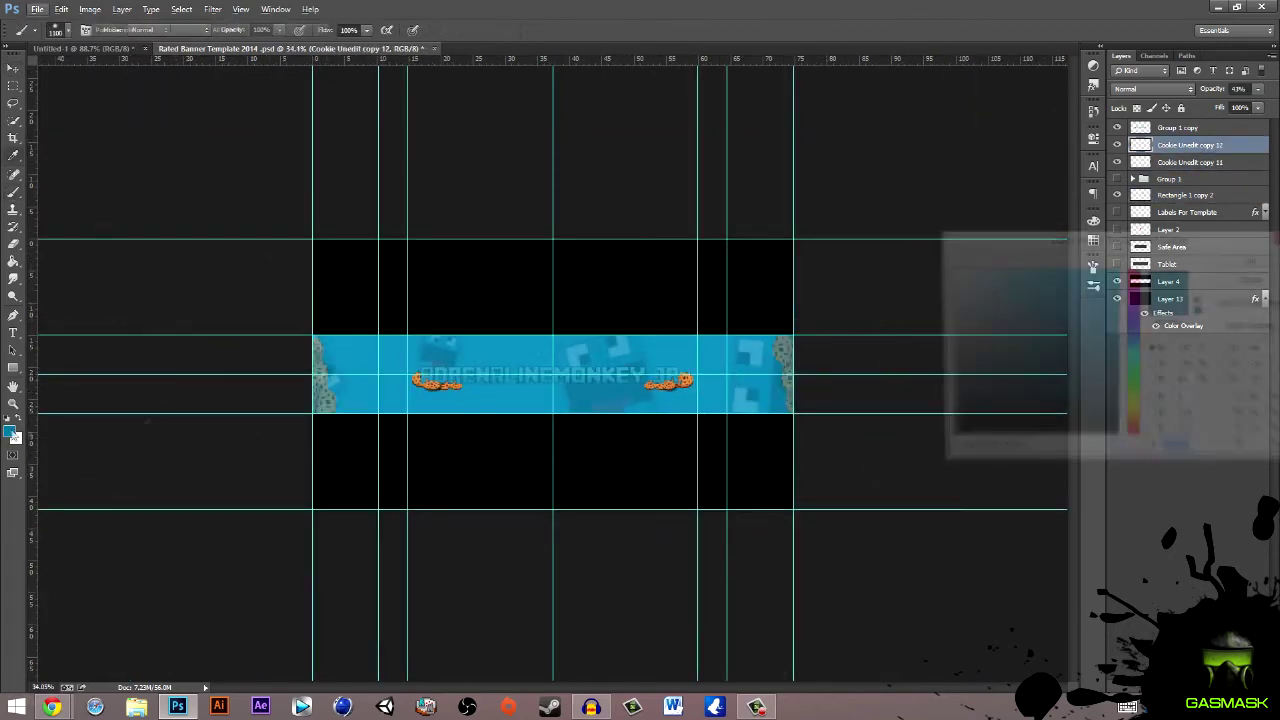
key(ctrl+shift+n)
key(Return)
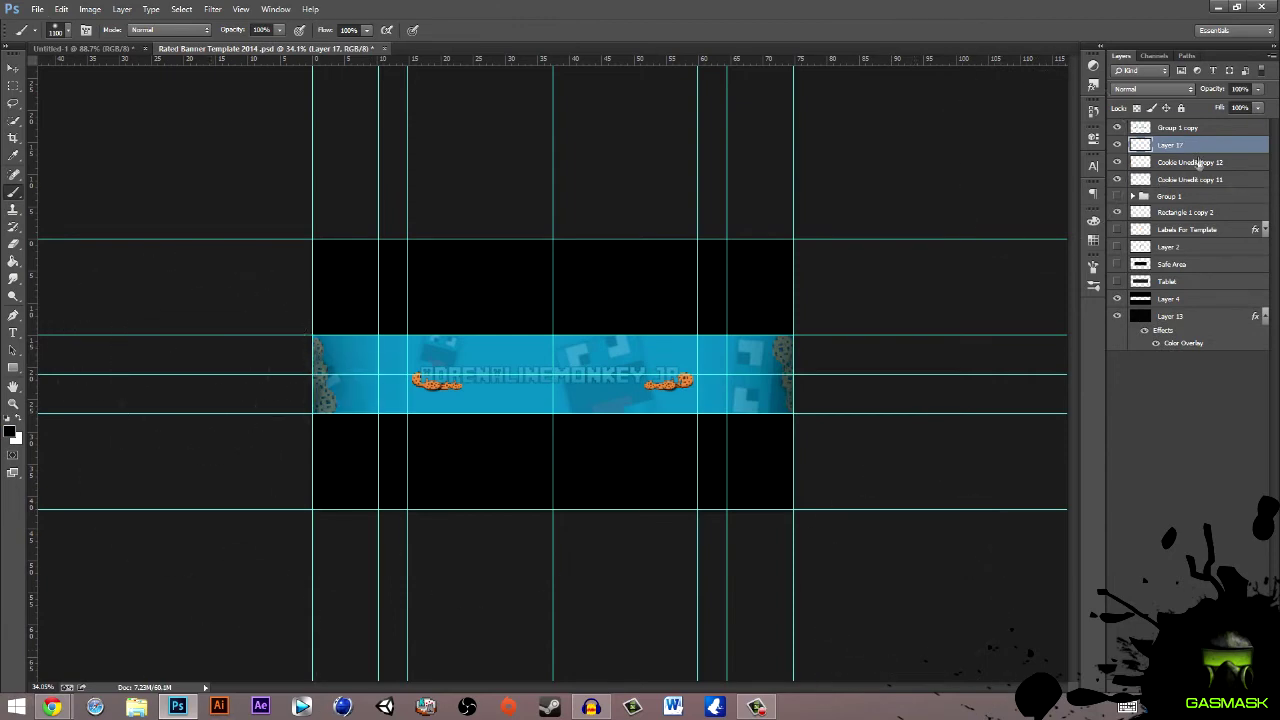
key(ctrl+u)
key(Escape)
- Add a cyan Color Overlay to the ADRENALINEMONKEY JR. title layer in Group 1
click(1172, 180)
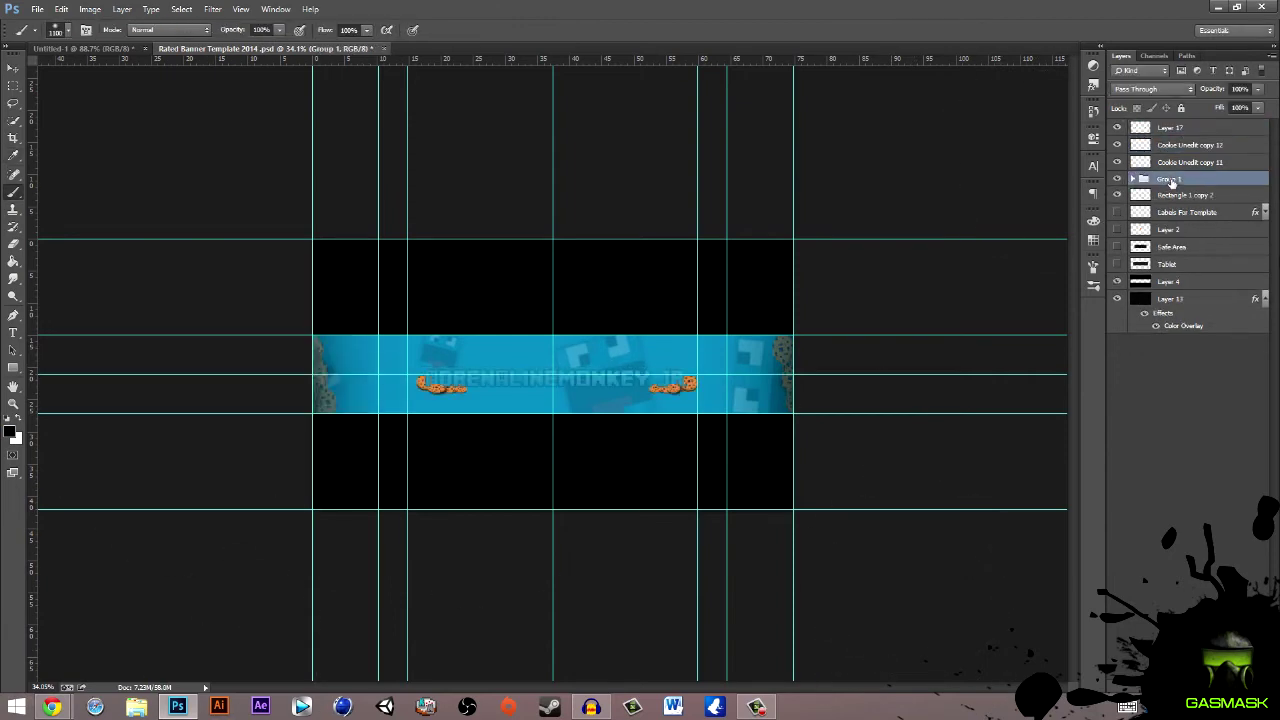
key(ctrl+0)
key(v)
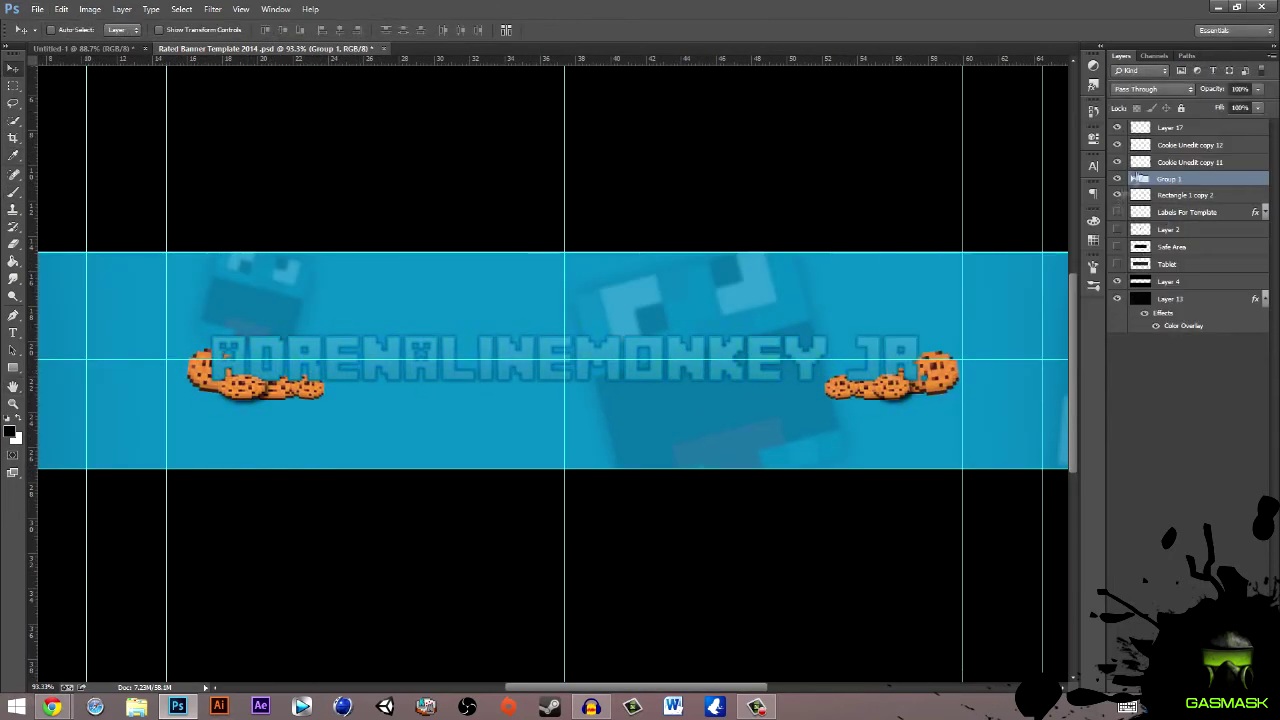
click(1133, 178)
double_click(1230, 352)
click(930, 233)
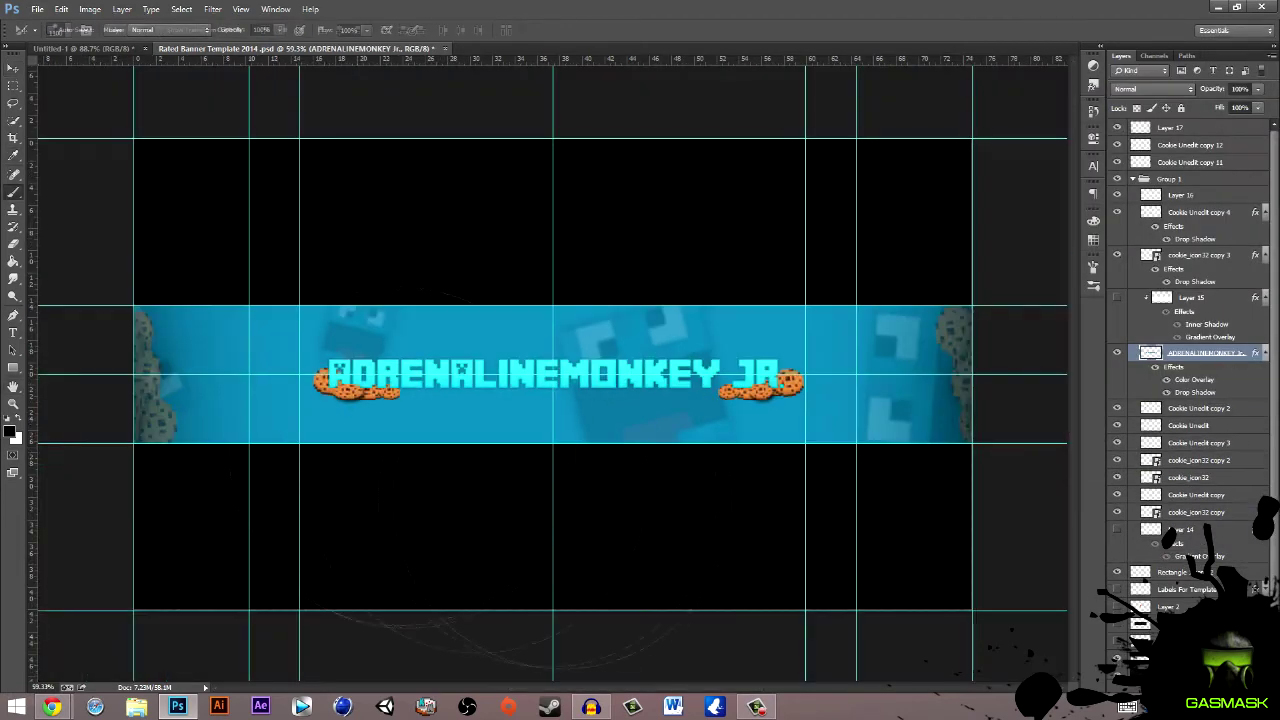
key(ctrl+minus)
key(ctrl+shift+alt+n)
- Move Layer 18 to the top and test a soft white central glow, then hide it
drag(1155, 107, 1160, 127)
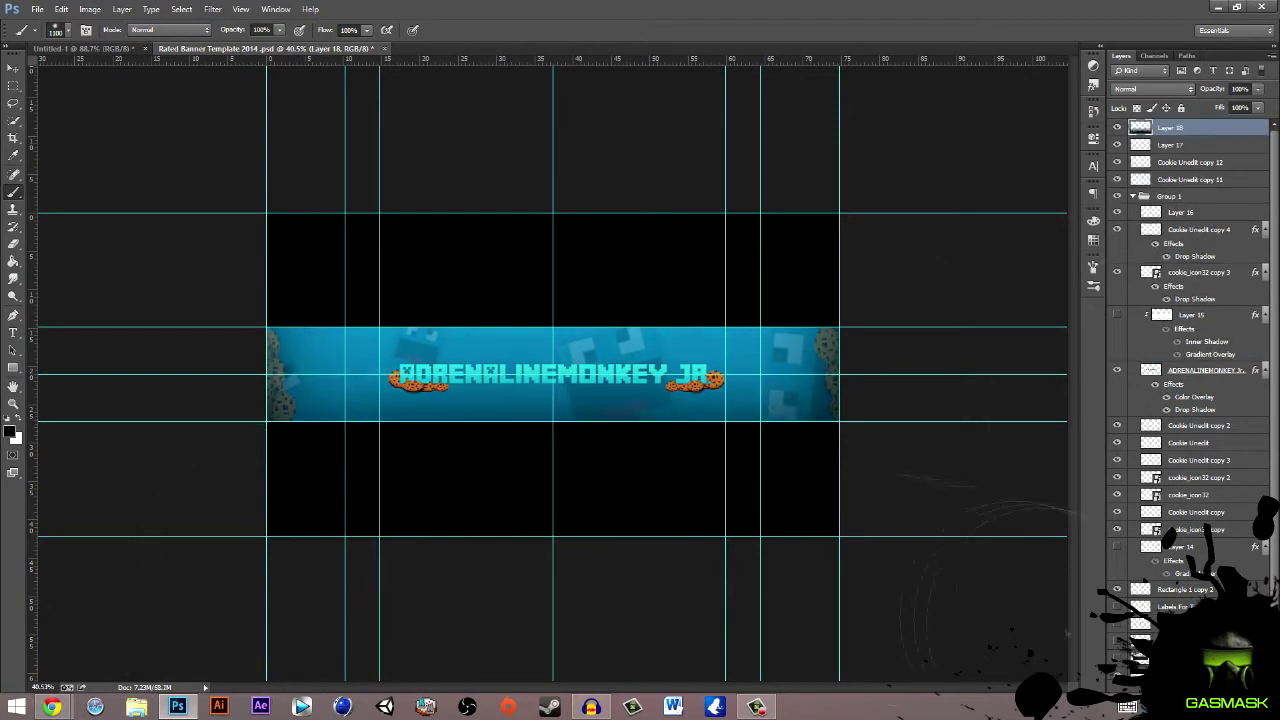
mouse_move(1212, 88)
mouse_down()
mouse_move(1172, 92)
mouse_move(1150, 598)
mouse_up()
key(ctrl+shift+n)
key(Return)
click(550, 375)
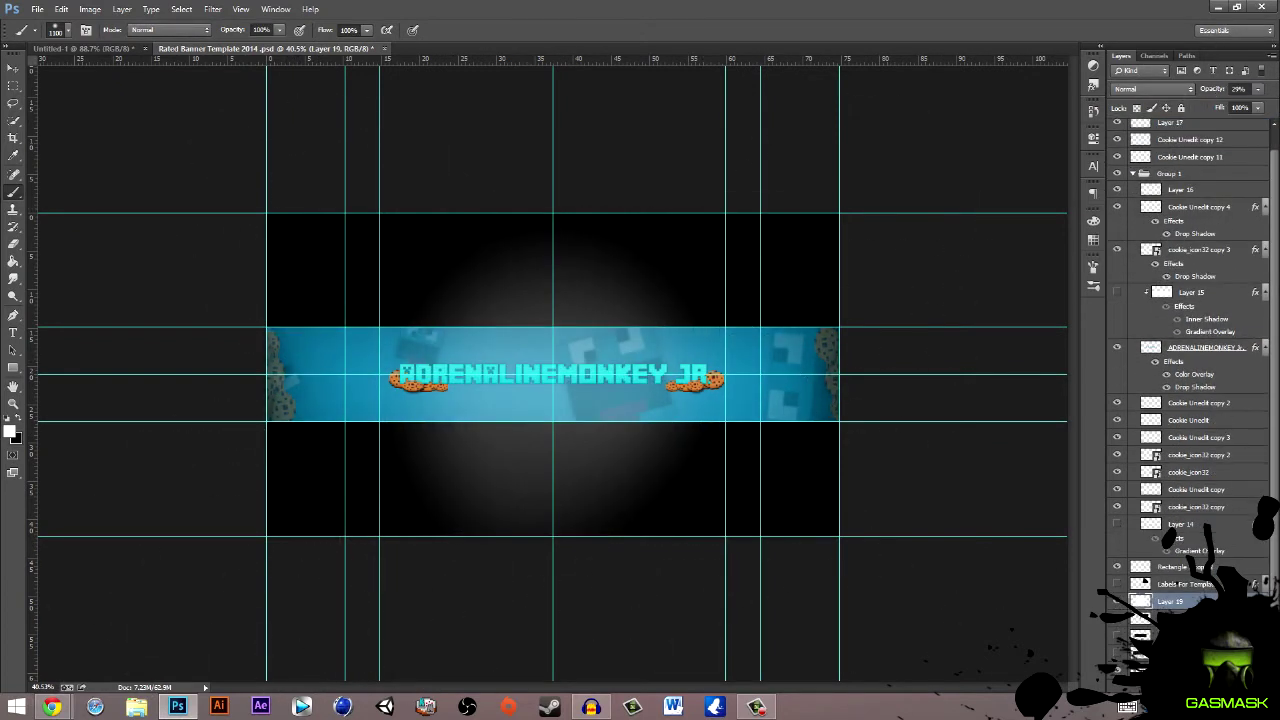
click(1117, 601)
click(1117, 601)
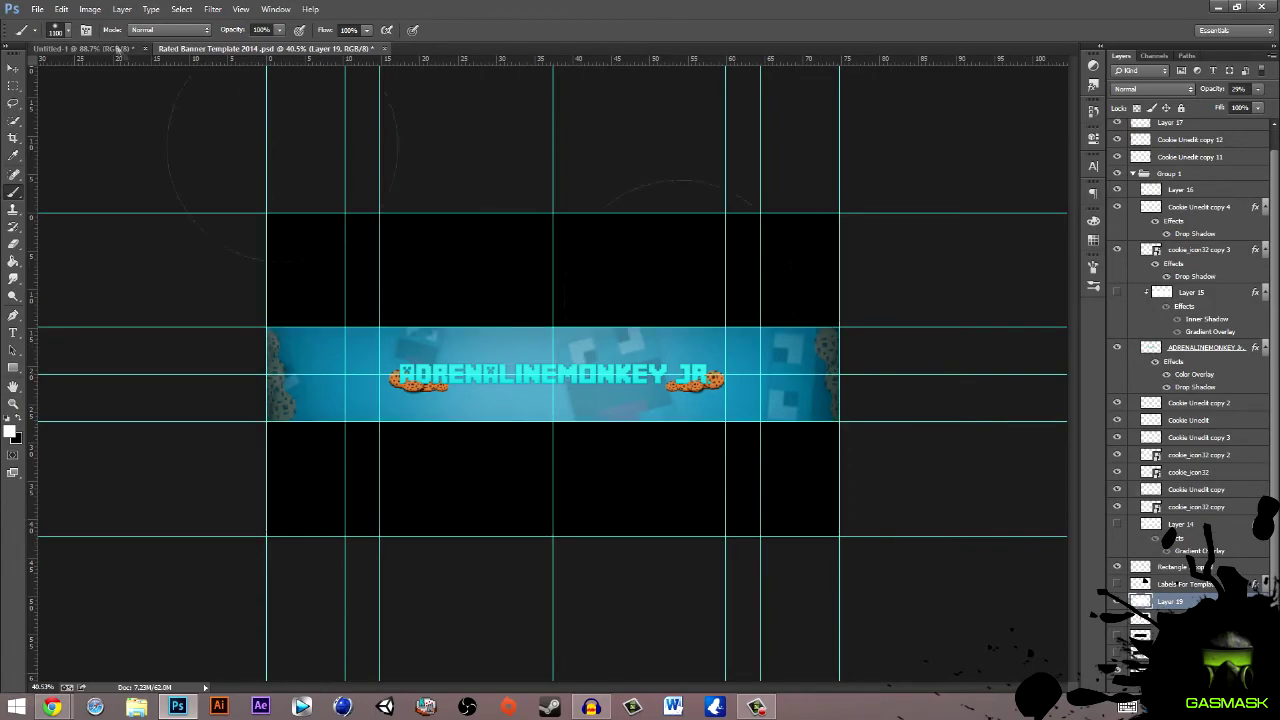
- Stamp a white fan of light rays with the large fan brush on a new layer
click(55, 29)
scroll(372, 557, down, 5)
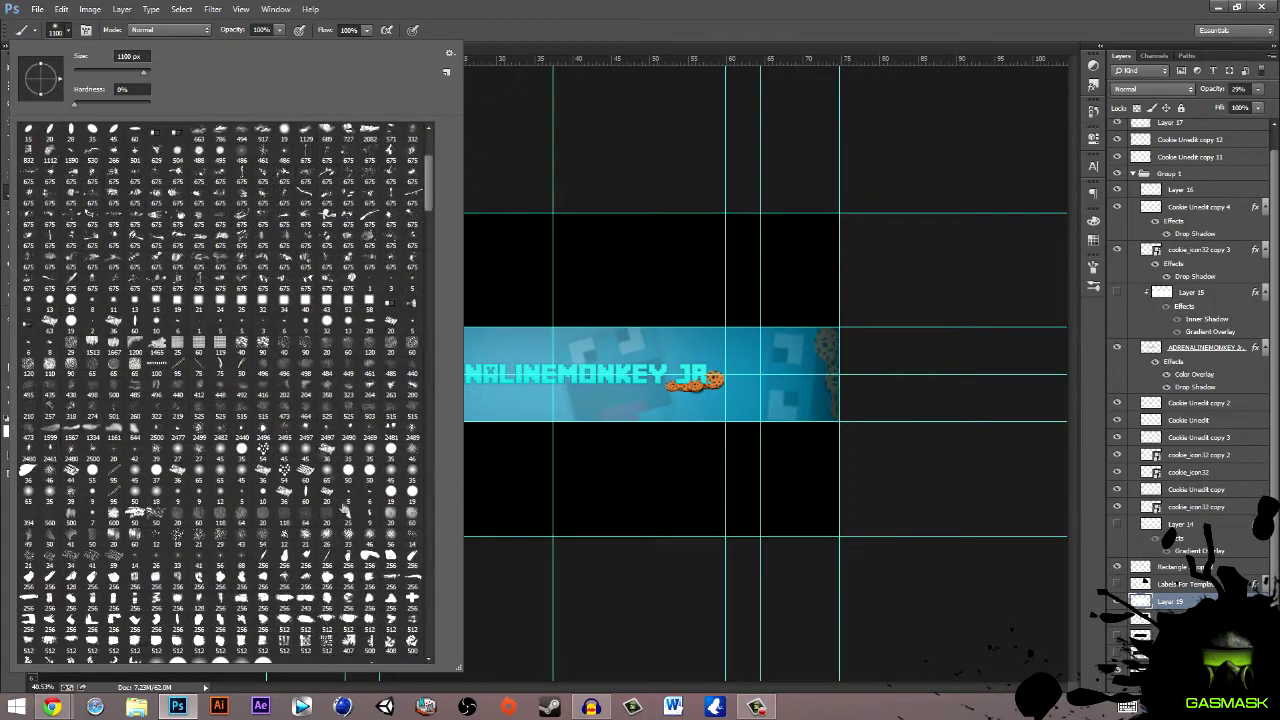
scroll(372, 557, down, 5)
scroll(372, 557, down, 2)
click(327, 470)
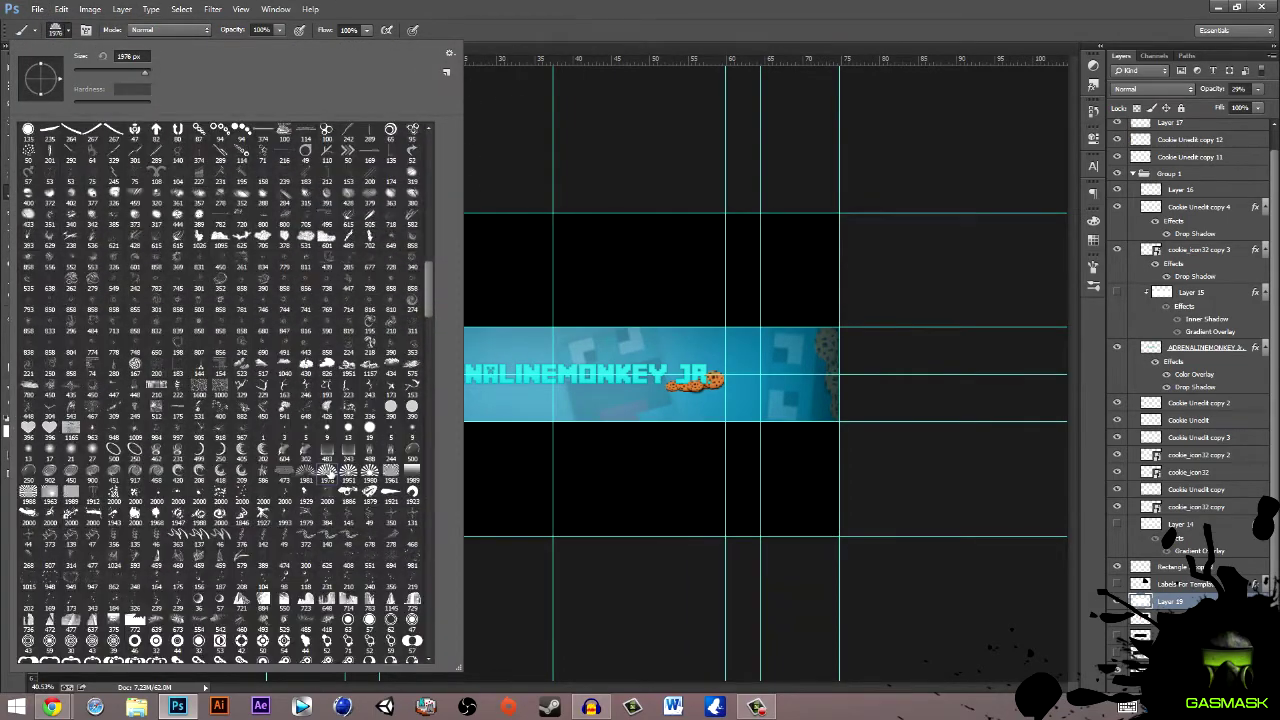
key(ctrl+shift+n)
key(Return)
click(552, 321)
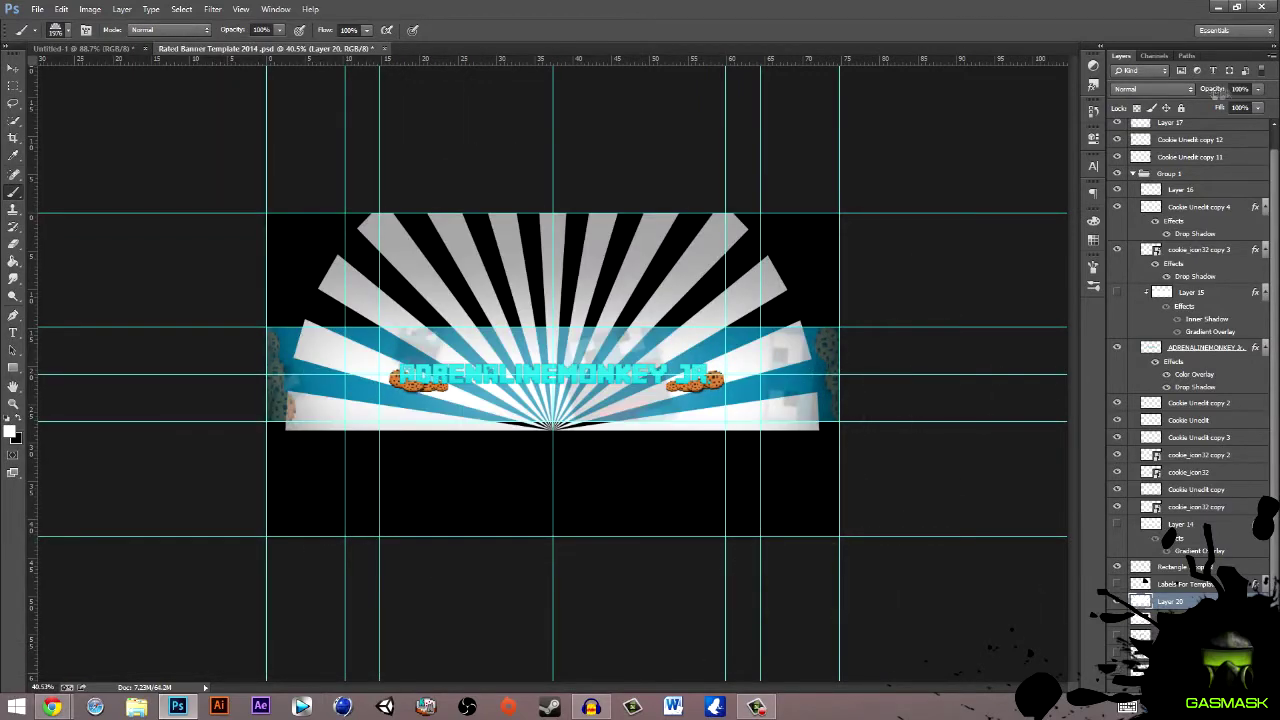
- Add a reversed radial Gradient Overlay with a recoloured stop to the ray layer
double_click(1190, 601)
click(940, 258)
click(1100, 151)
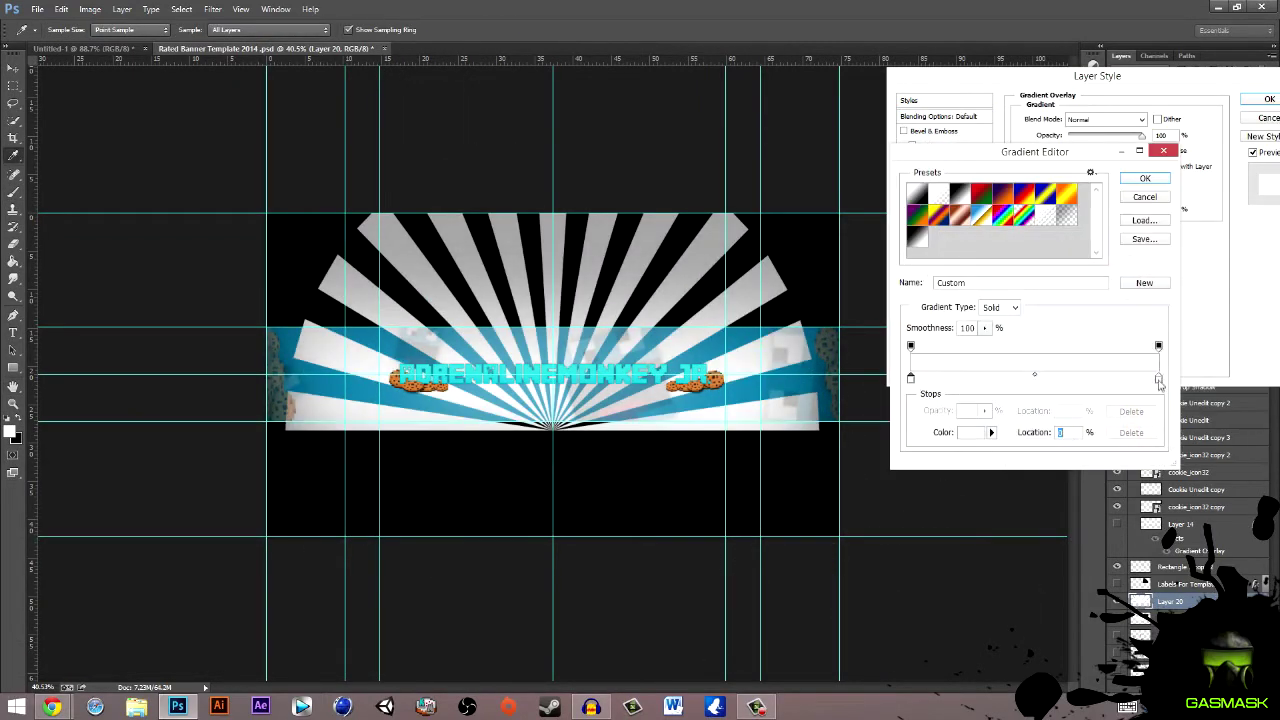
double_click(910, 378)
click(1251, 262)
click(1145, 178)
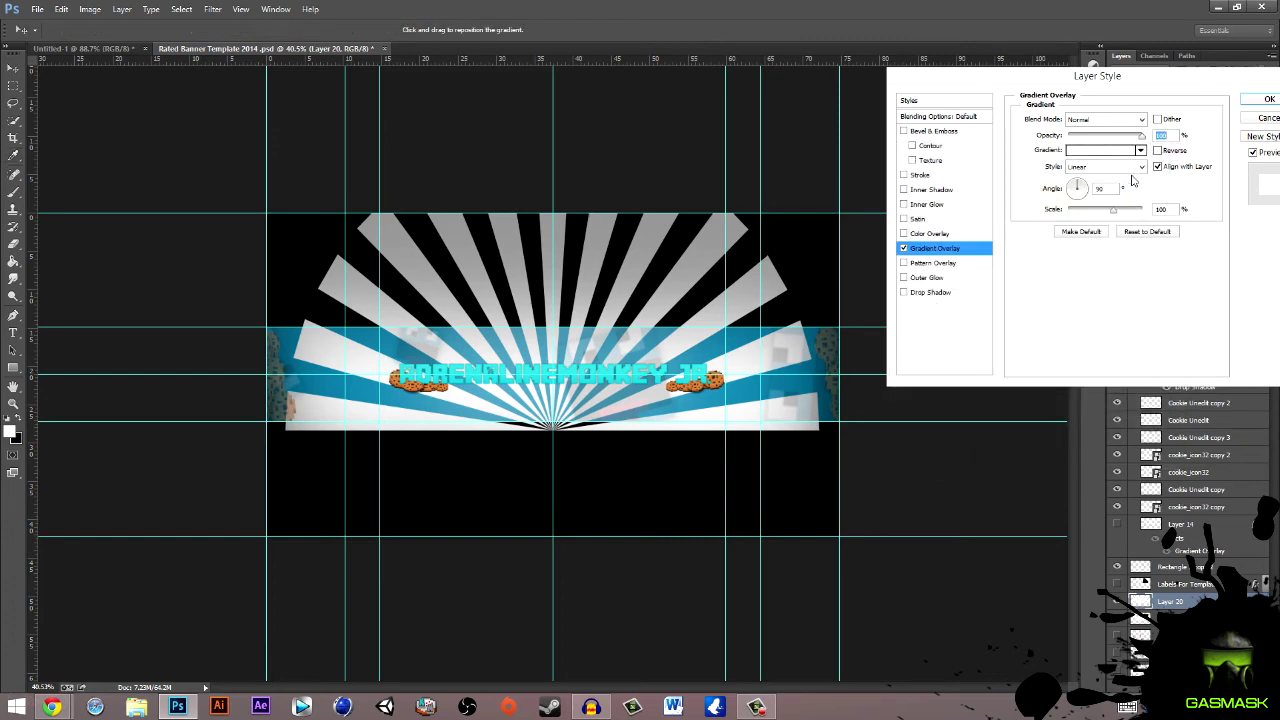
click(1158, 150)
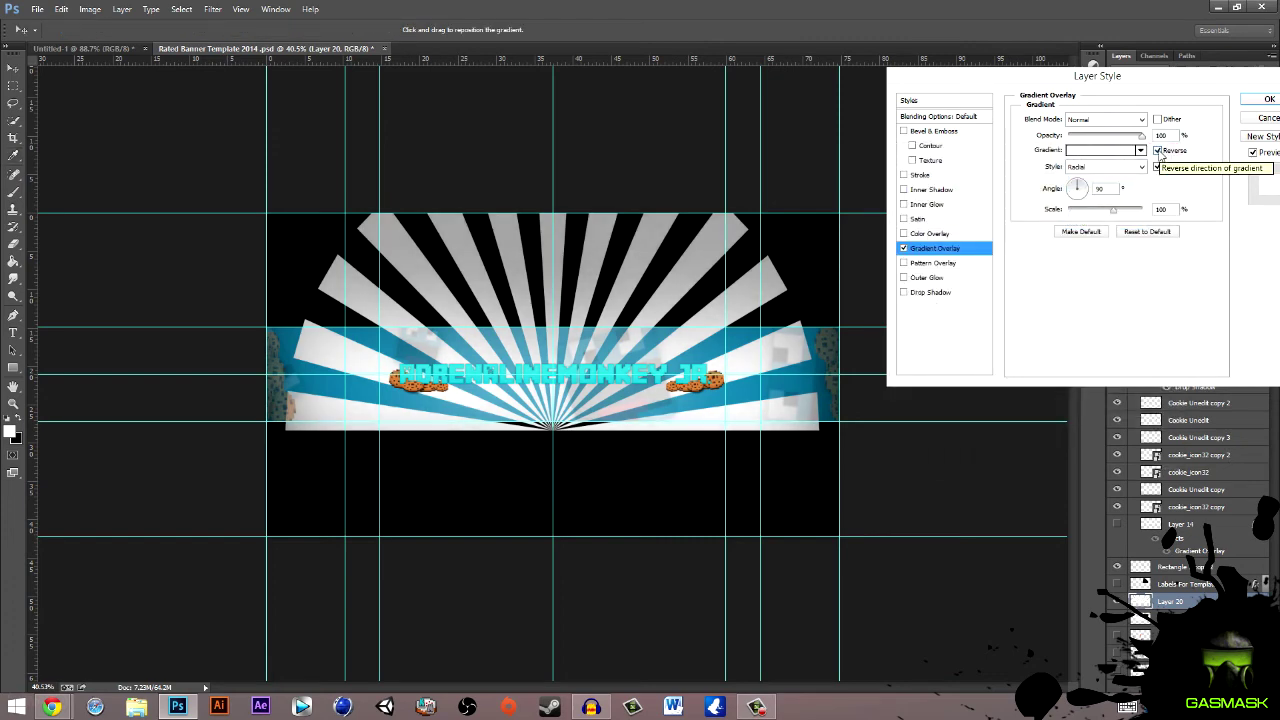
click(1268, 99)
- Move the rays down behind the title, erase their outer ends, and set 15% opacity
key(4)
key(6)
drag(617, 440, 655, 558)
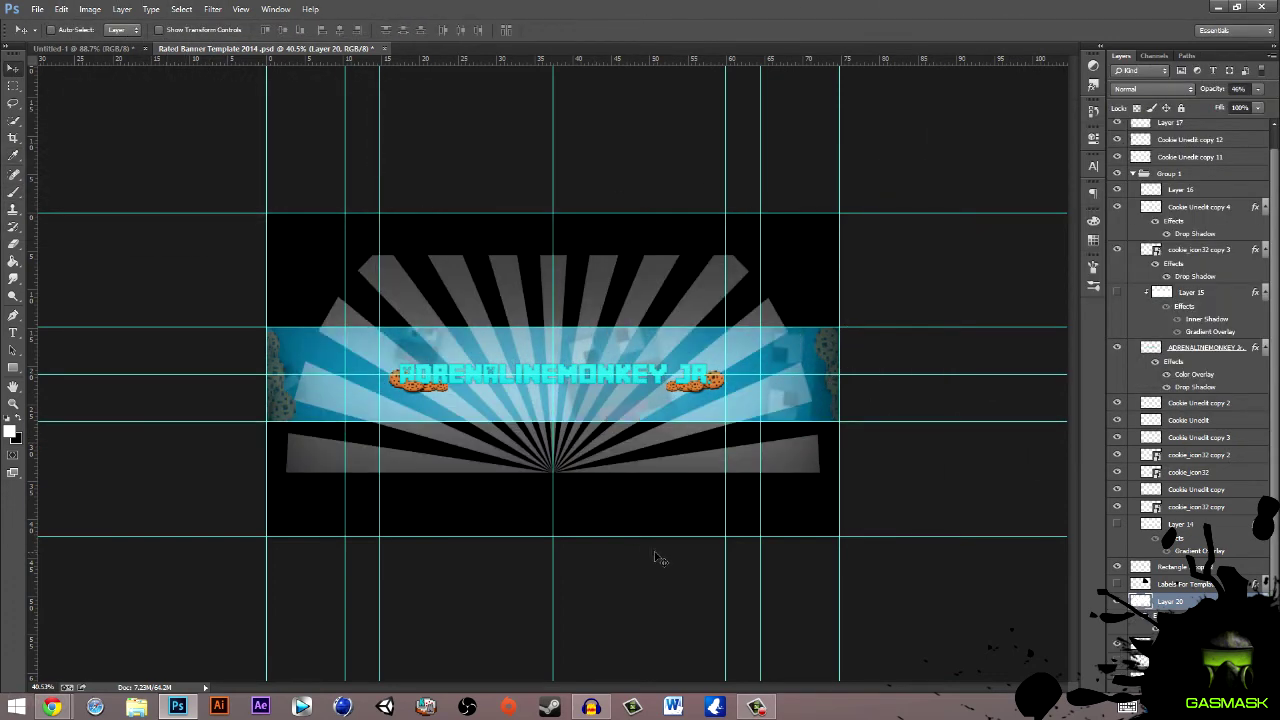
drag(305, 450, 795, 450)
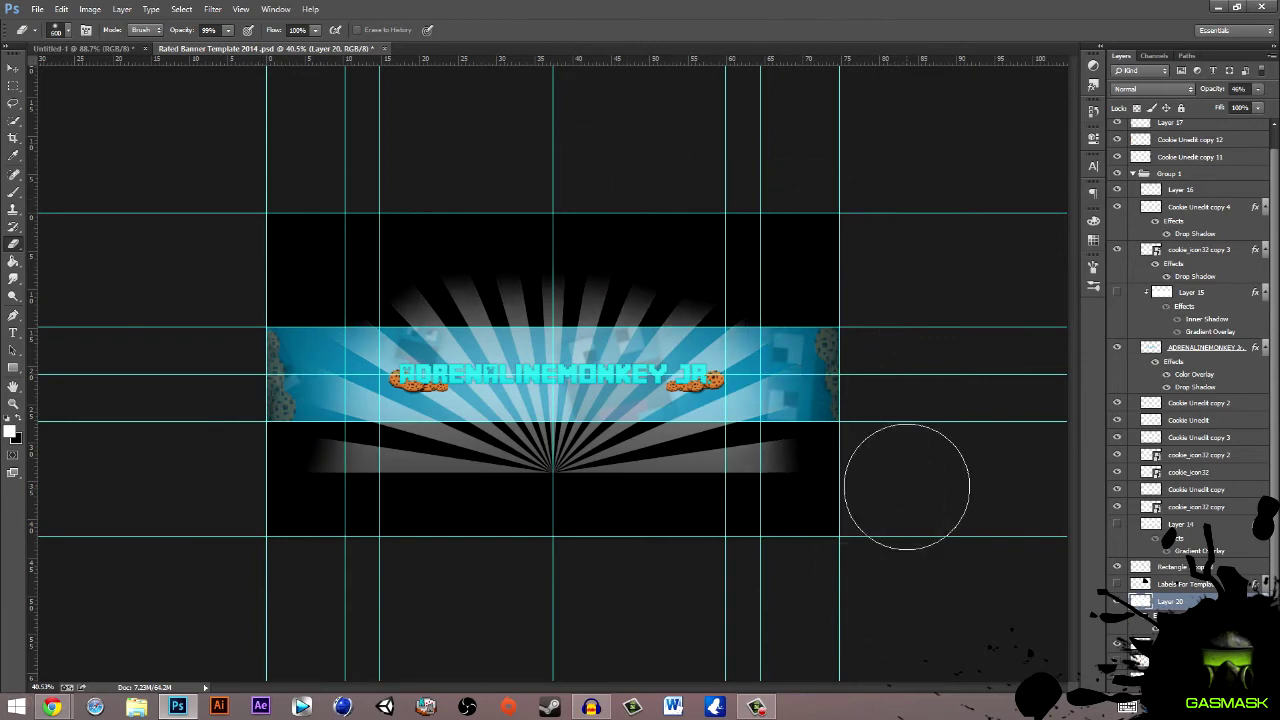
text(15)
click(61, 9)
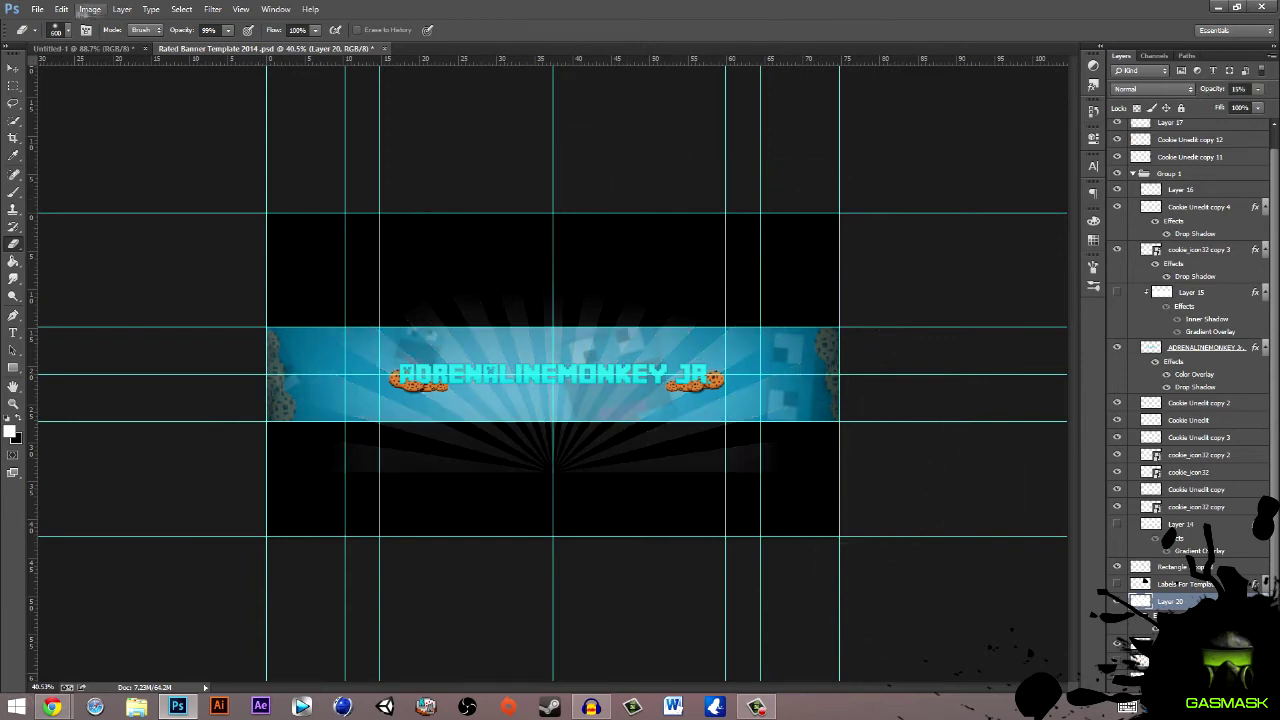
click(287, 440)
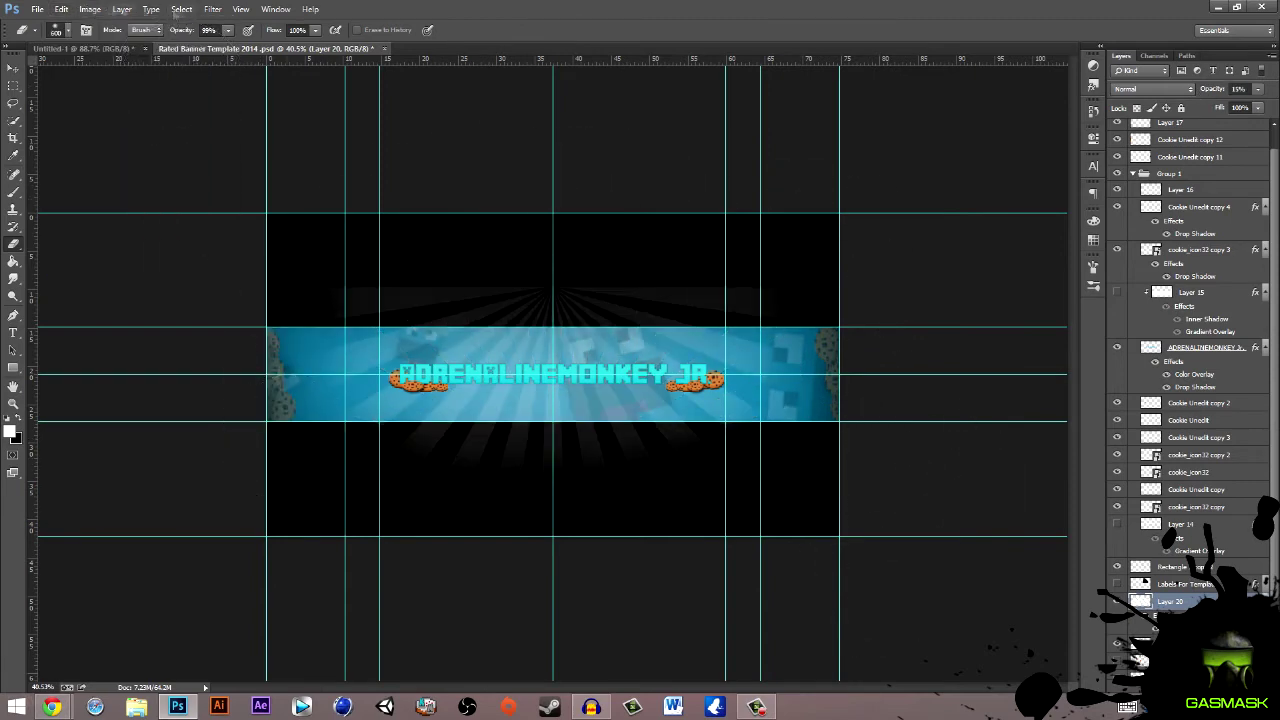
- Apply a Gaussian Blur to the light rays
click(213, 9)
click(150, 250)
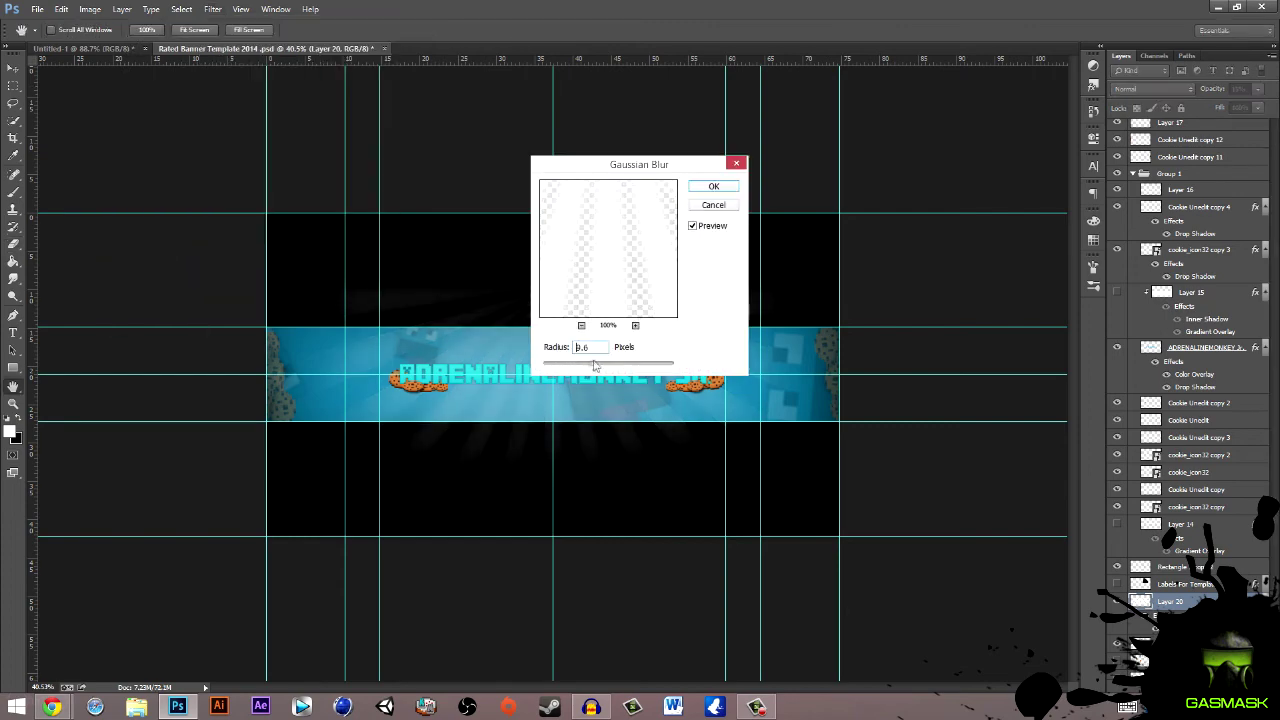
key(Return)
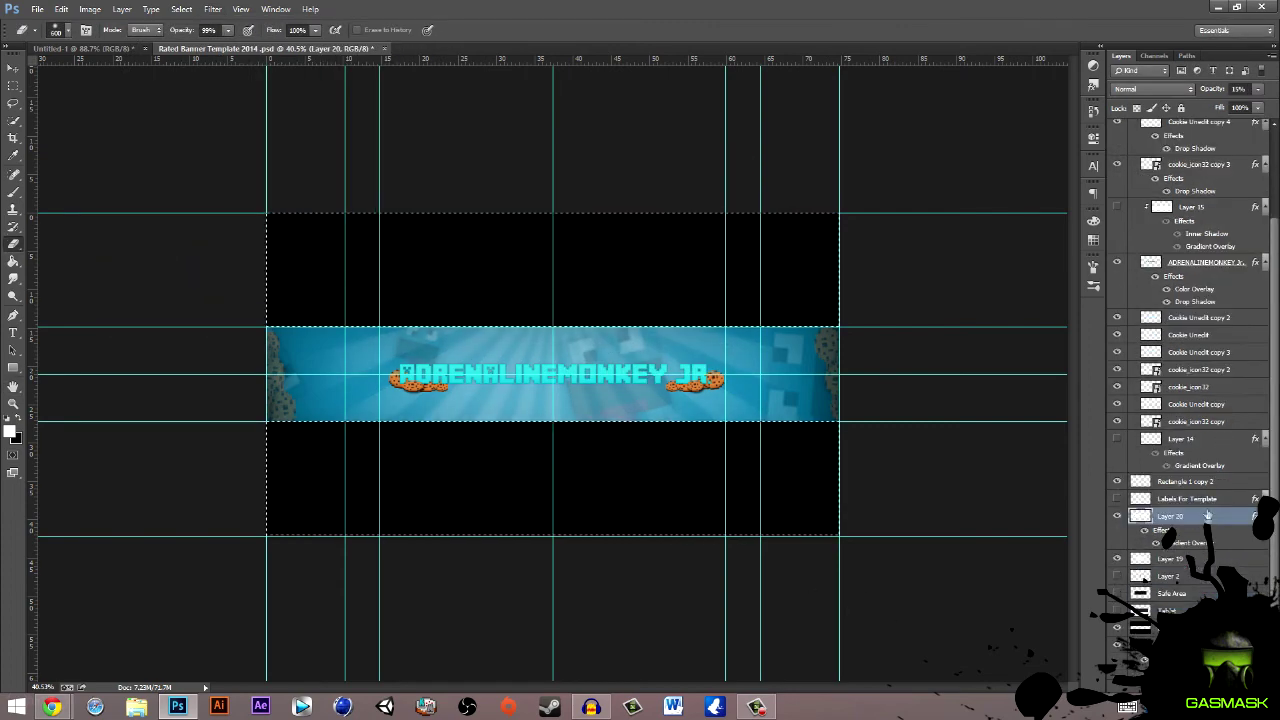
- Type 'DESIGNED BY' at the banner's lower left
scroll(357, 509, up, 3)
key(t)
key(alt+t)
click(120, 445)
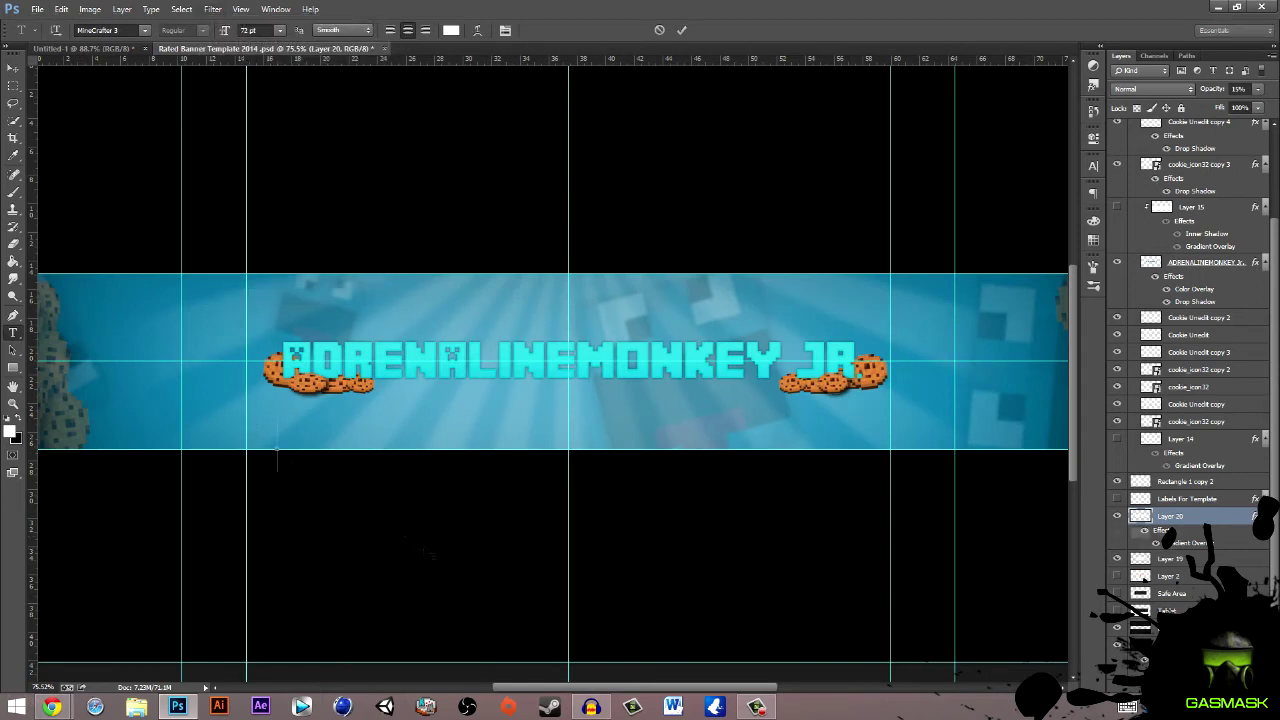
text(DESIGNED BY)
- Set the text to Crazy Thoughts 30 pt and position it at the bottom left
key(ctrl+a)
click(145, 30)
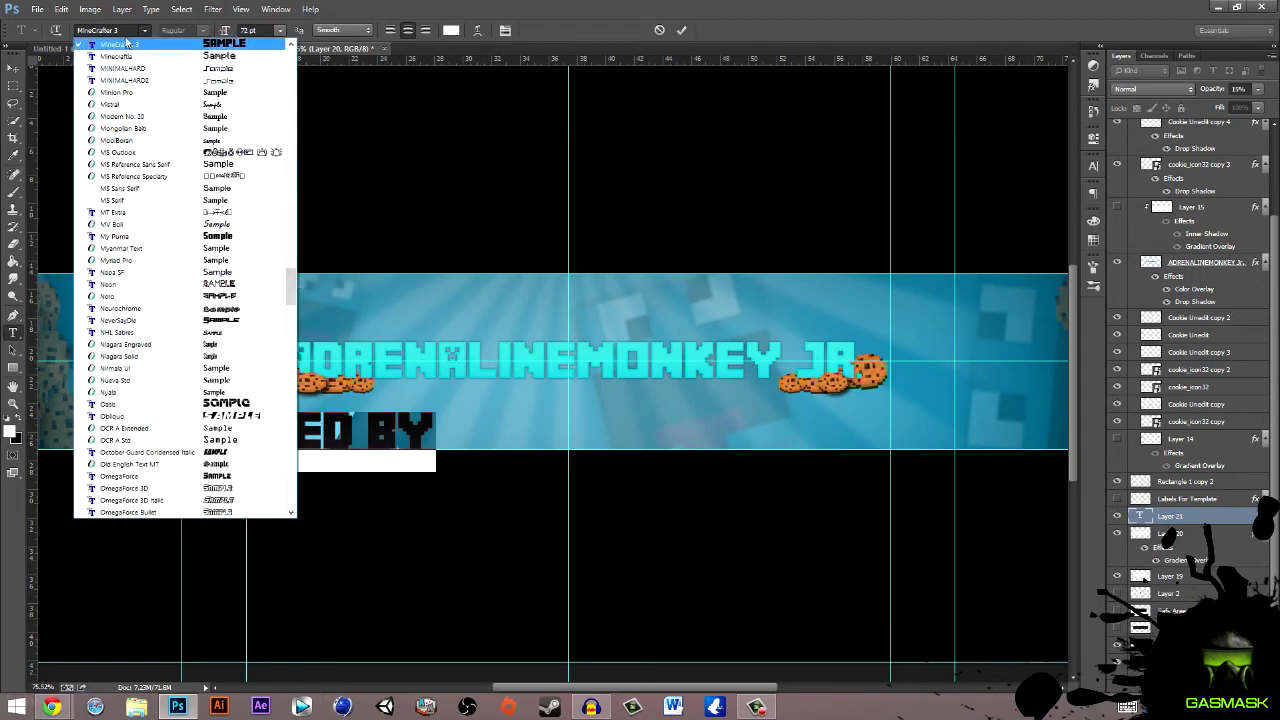
click(165, 108)
click(280, 30)
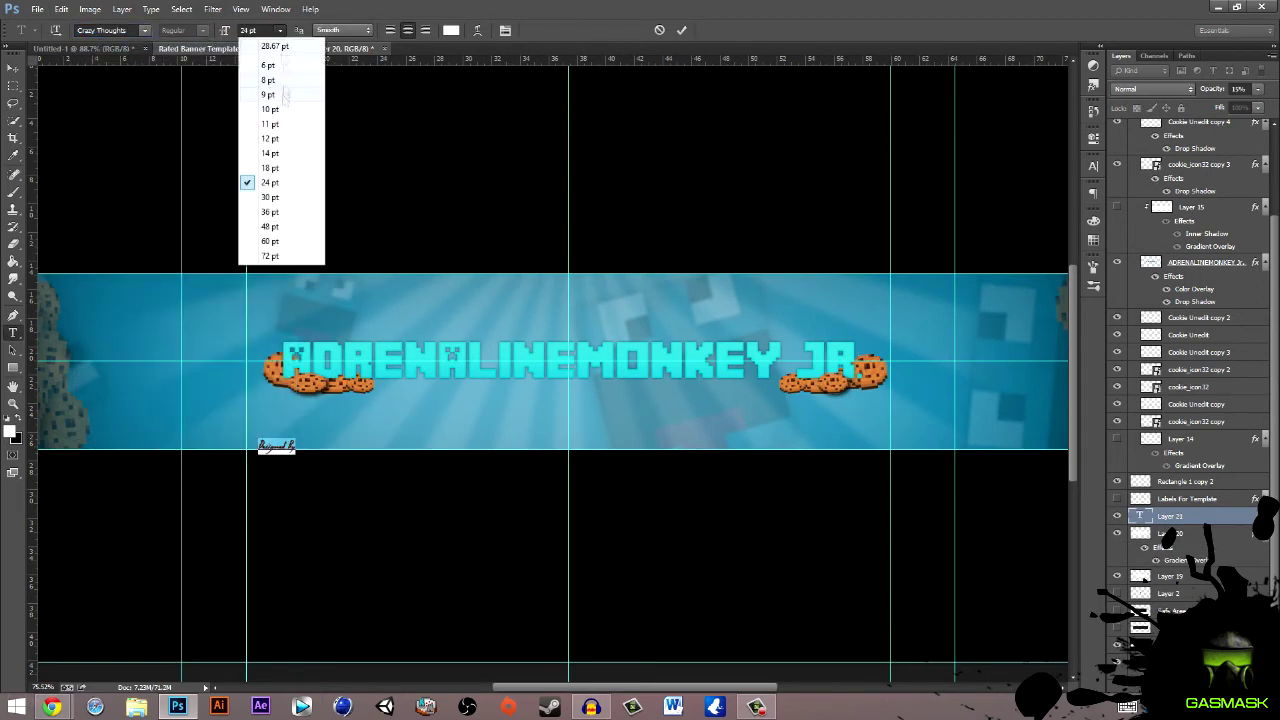
click(284, 198)
key(v)
alt+scroll(351, 492, up, 5)
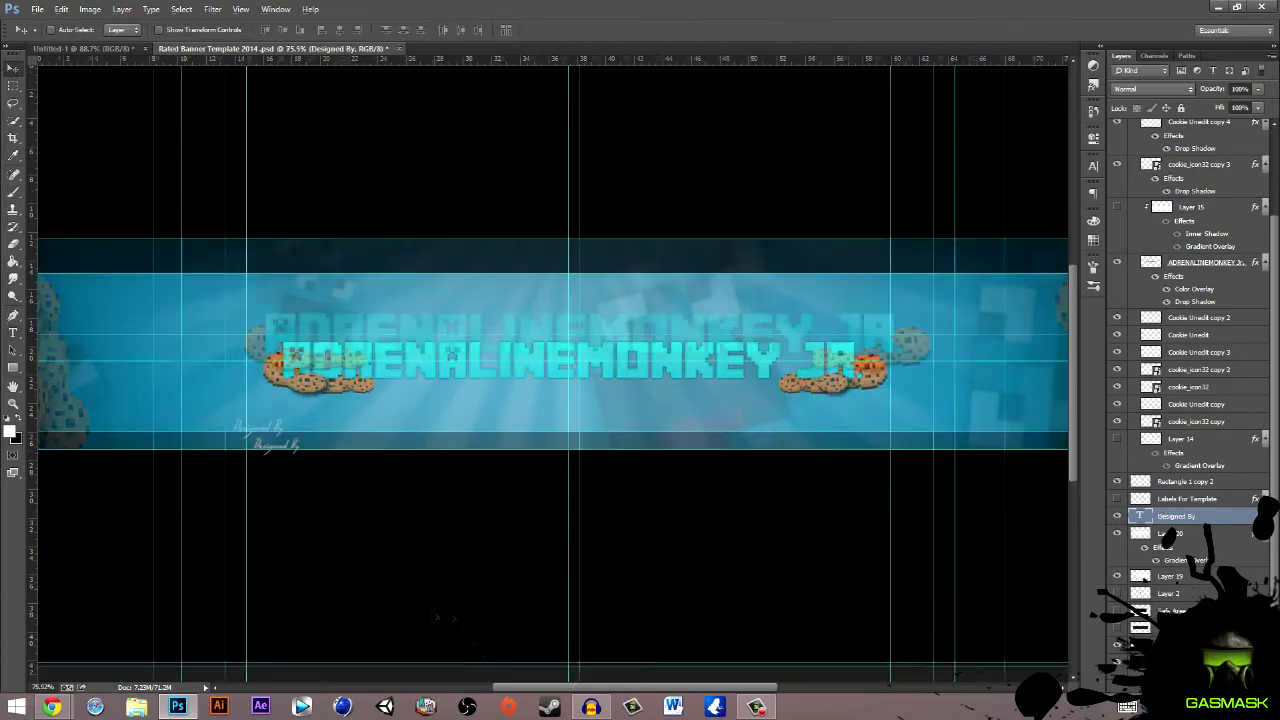
drag(112, 368, 108, 372)
- Open the gasmask logo PNG from the Pictures > Channel Logos folder
click(37, 9)
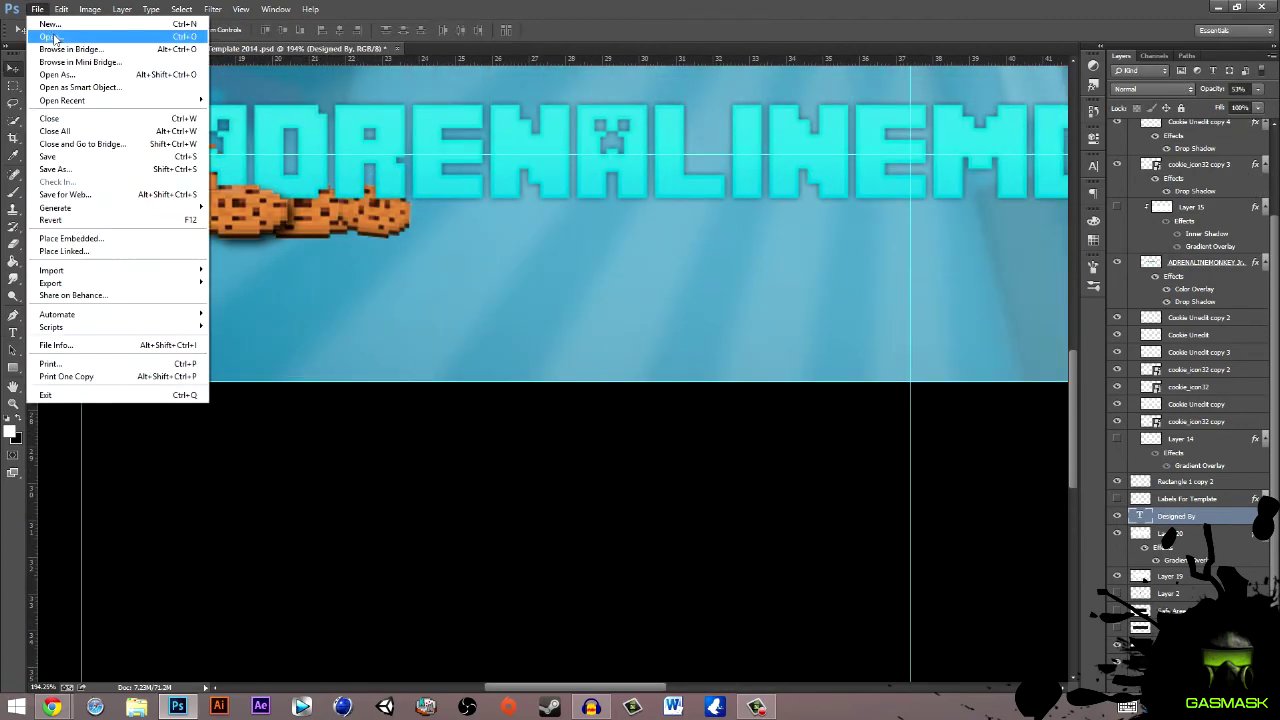
click(60, 36)
click(50, 398)
double_click(1085, 108)
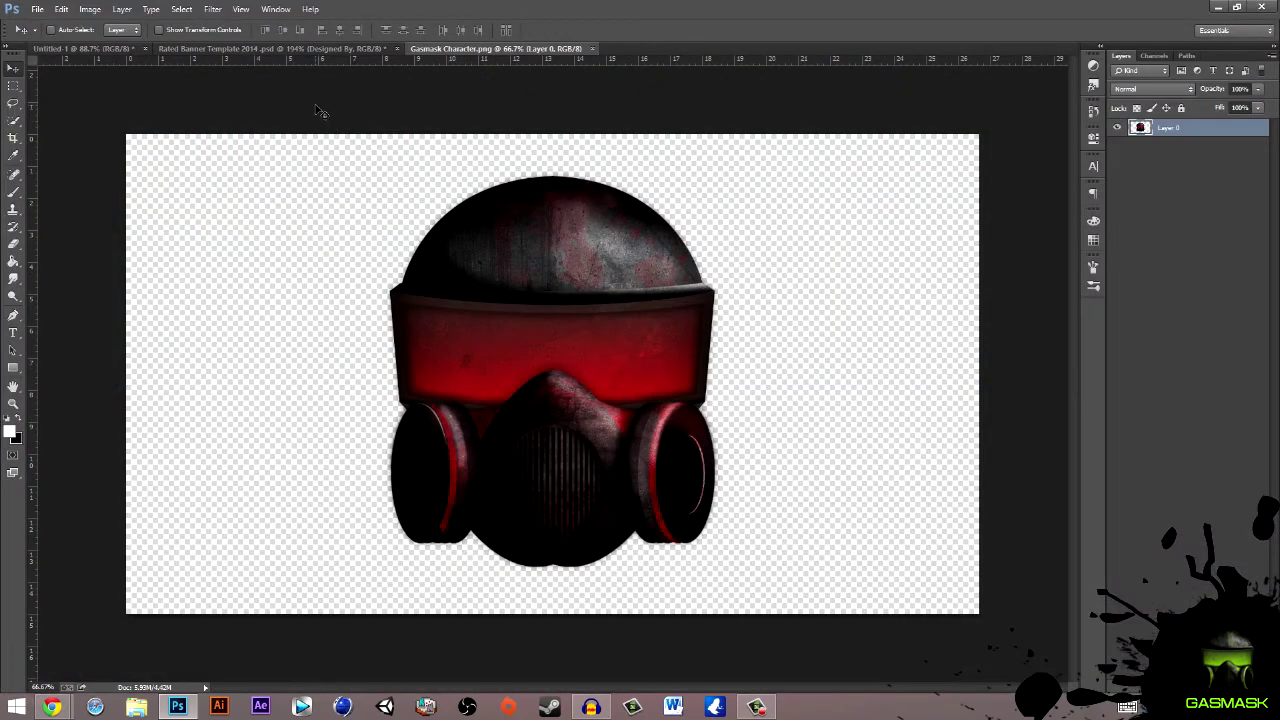
- Recolour the gasmask from red to cyan and shrink it into a small icon beside the text
key(ctrl+u)
drag(170, 360, 251, 360)
key(Return)
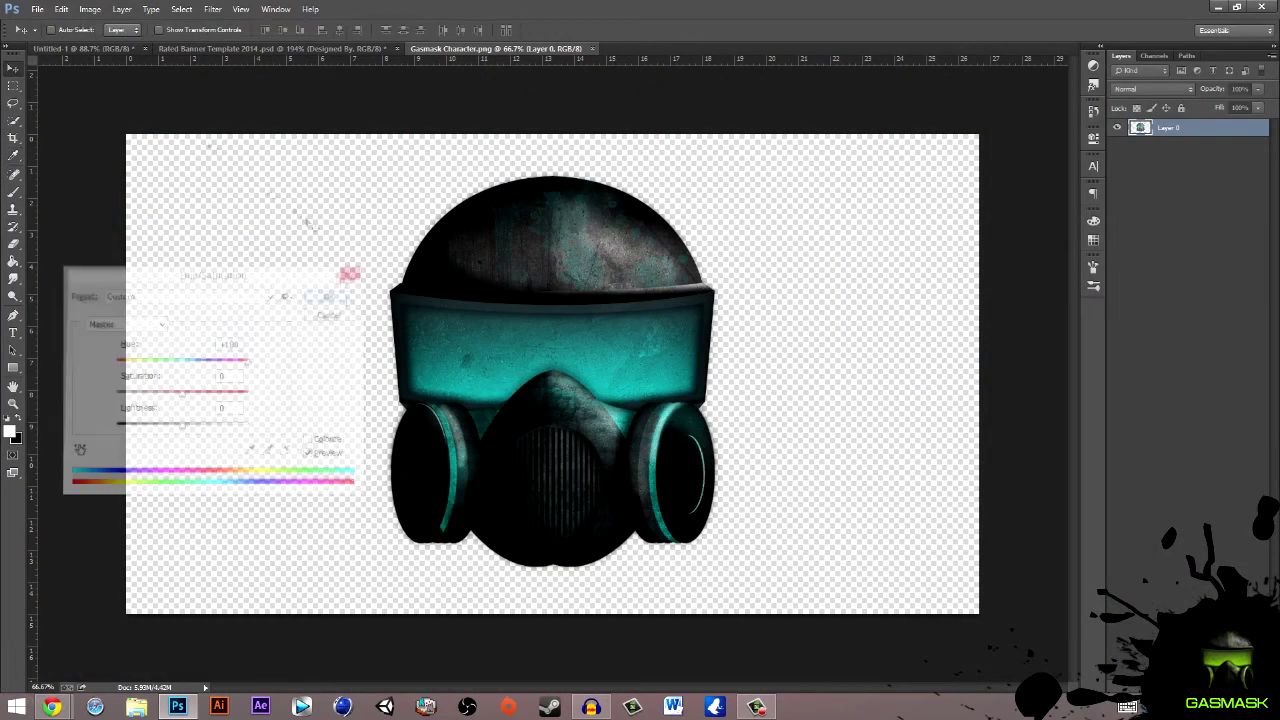
key(ctrl+t)
key(Return)
mouse_move(383, 171)
mouse_down()
mouse_move(532, 348)
mouse_move(270, 375)
mouse_up()
key(ctrl+t)
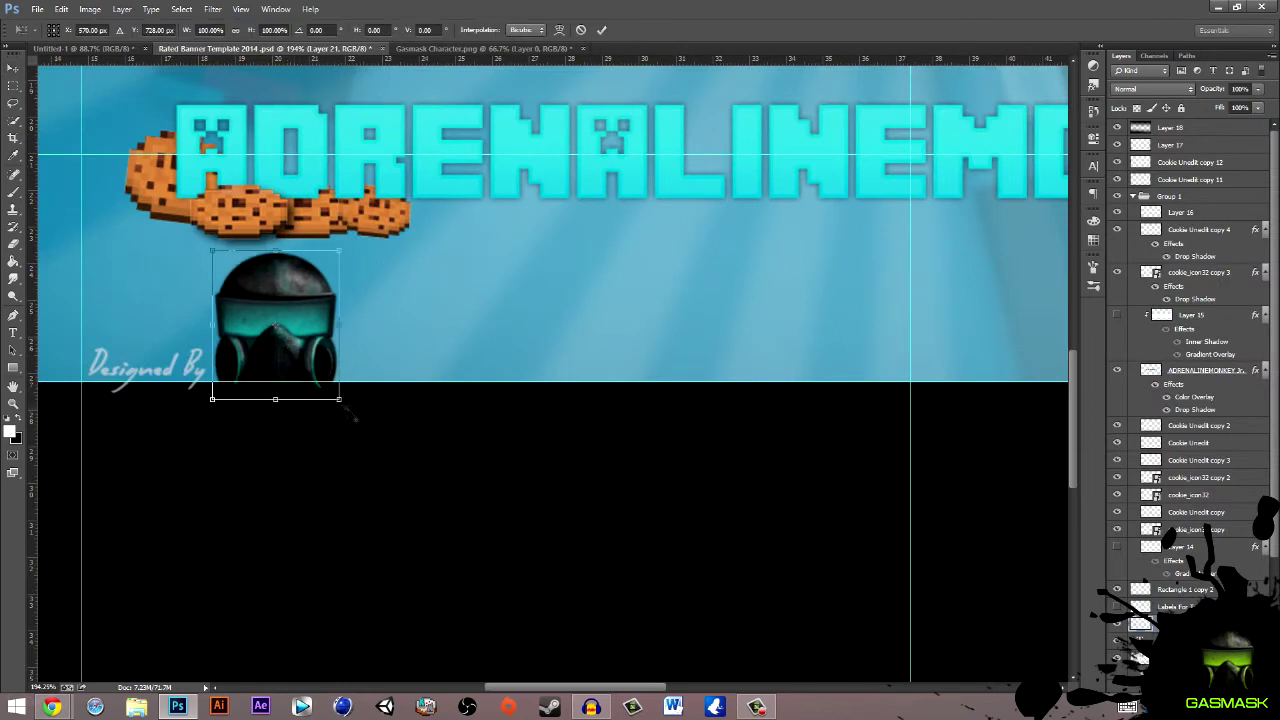
drag(343, 400, 247, 380)
key(Return)
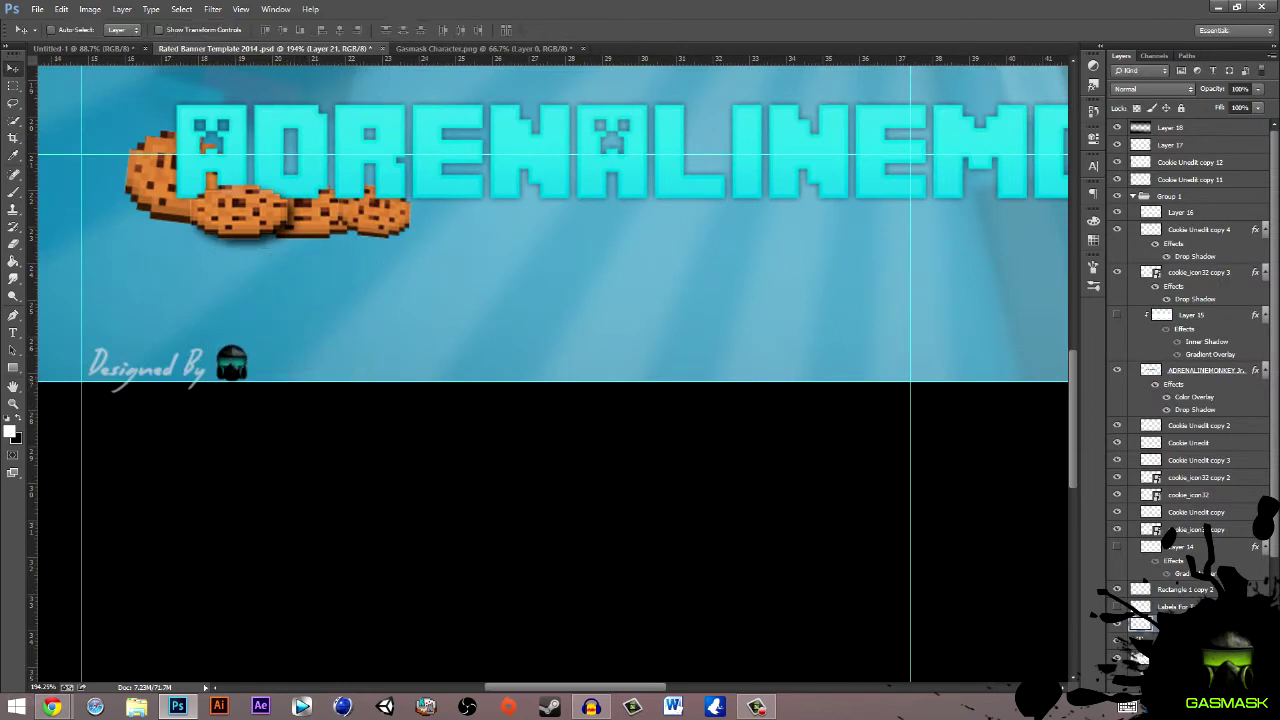
- Change the signature text to 'By Gasmask' and move the icon to its left
key(t)
click(150, 366)
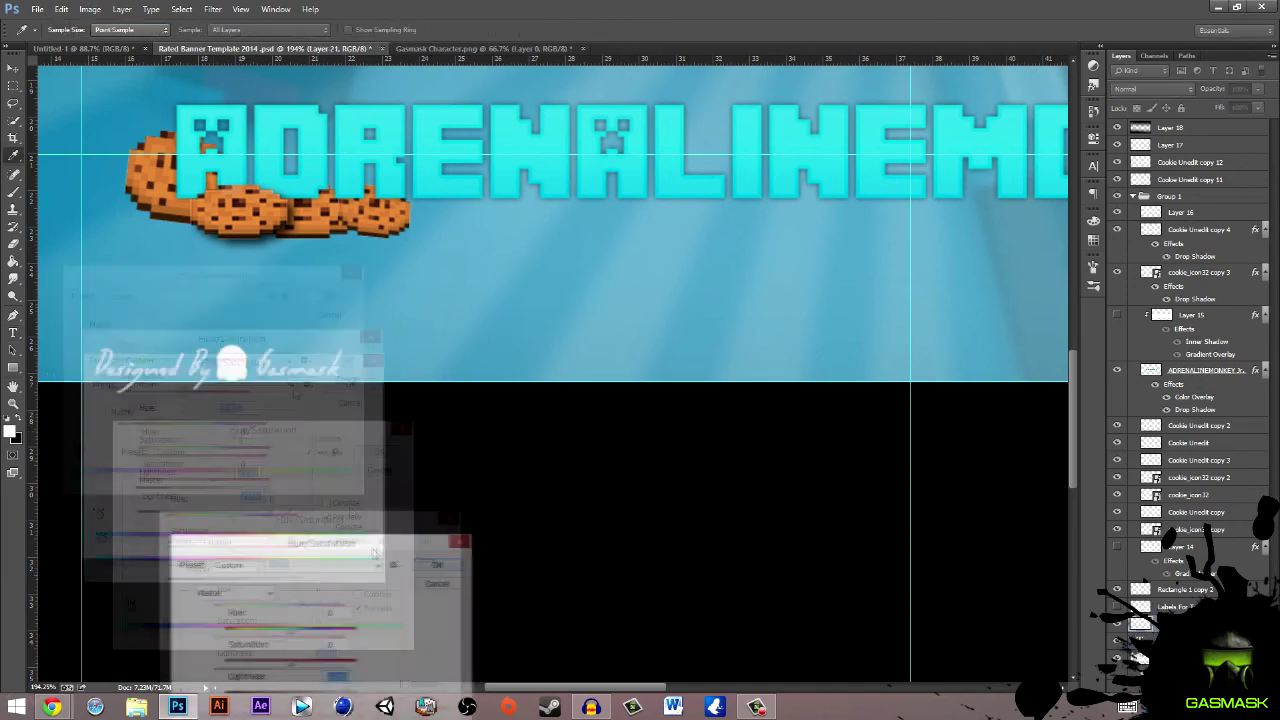
scroll(498, 280, down, 3)
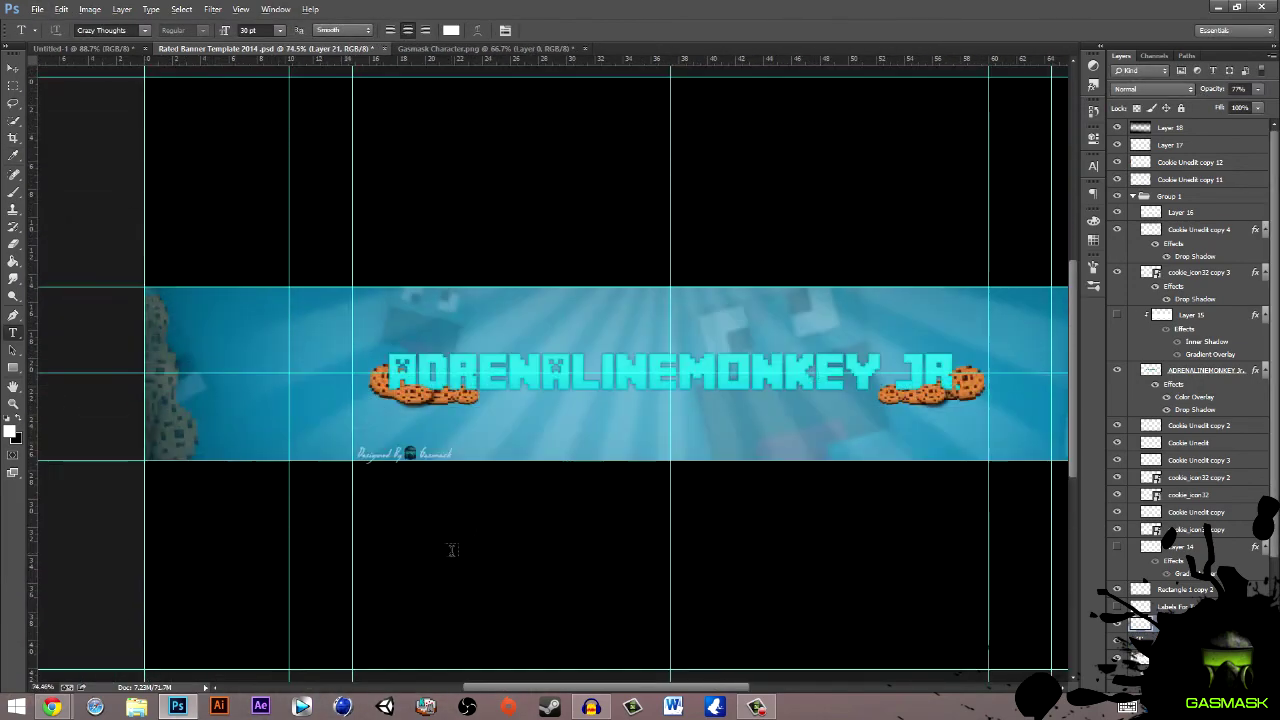
scroll(400, 560, up, 5)
click(334, 284)
key(BackSpace)
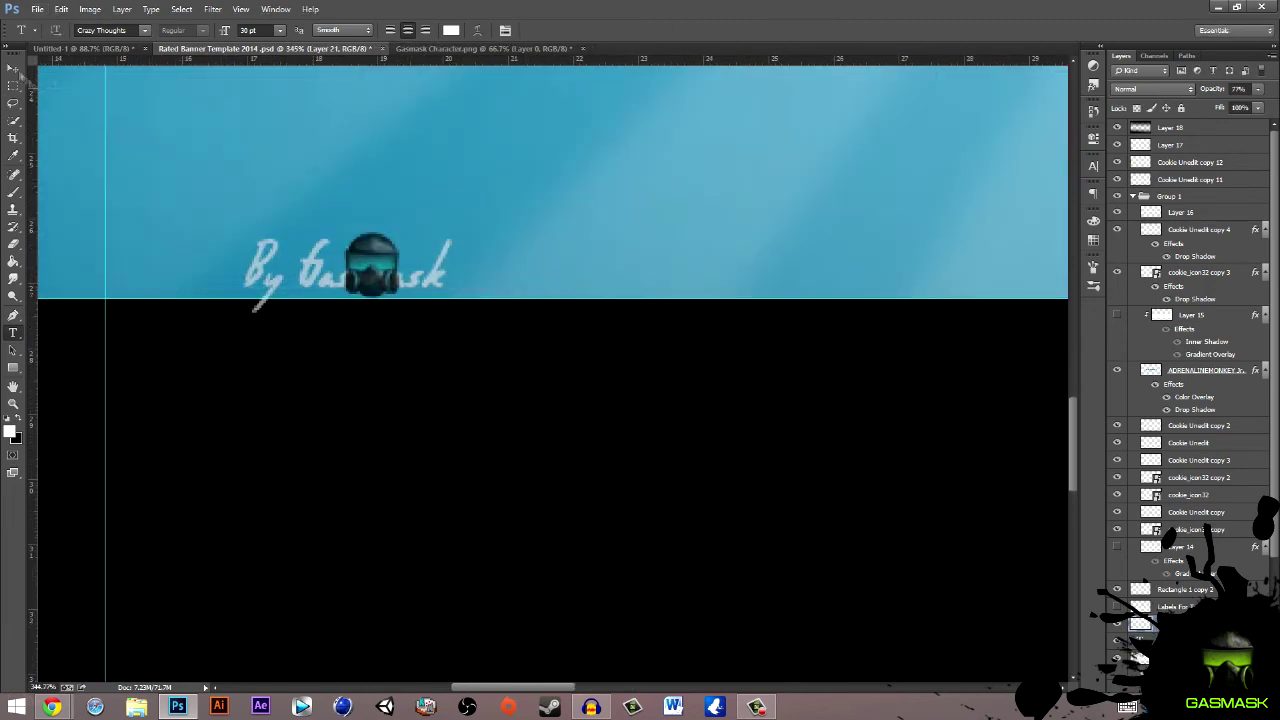
key(ctrl+Return)
mouse_move(251, 391)
mouse_down()
mouse_move(330, 338)
mouse_move(315, 334)
mouse_up()
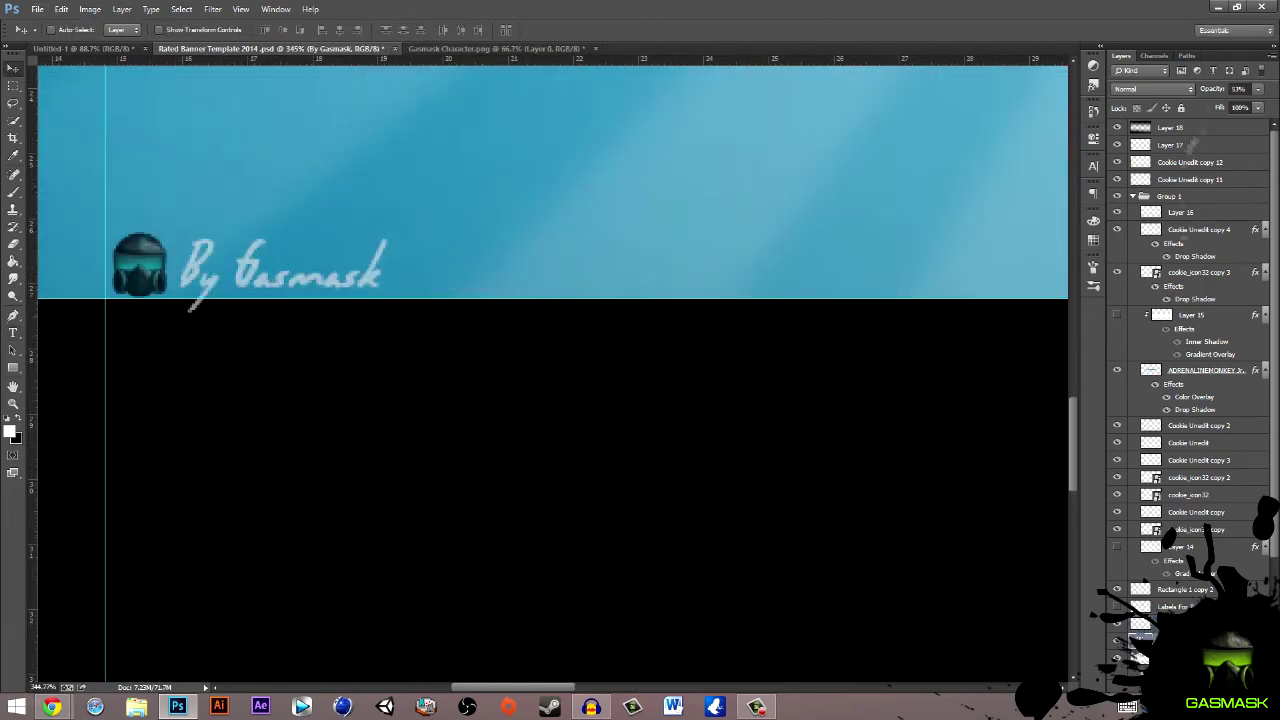
key(ctrl+0)
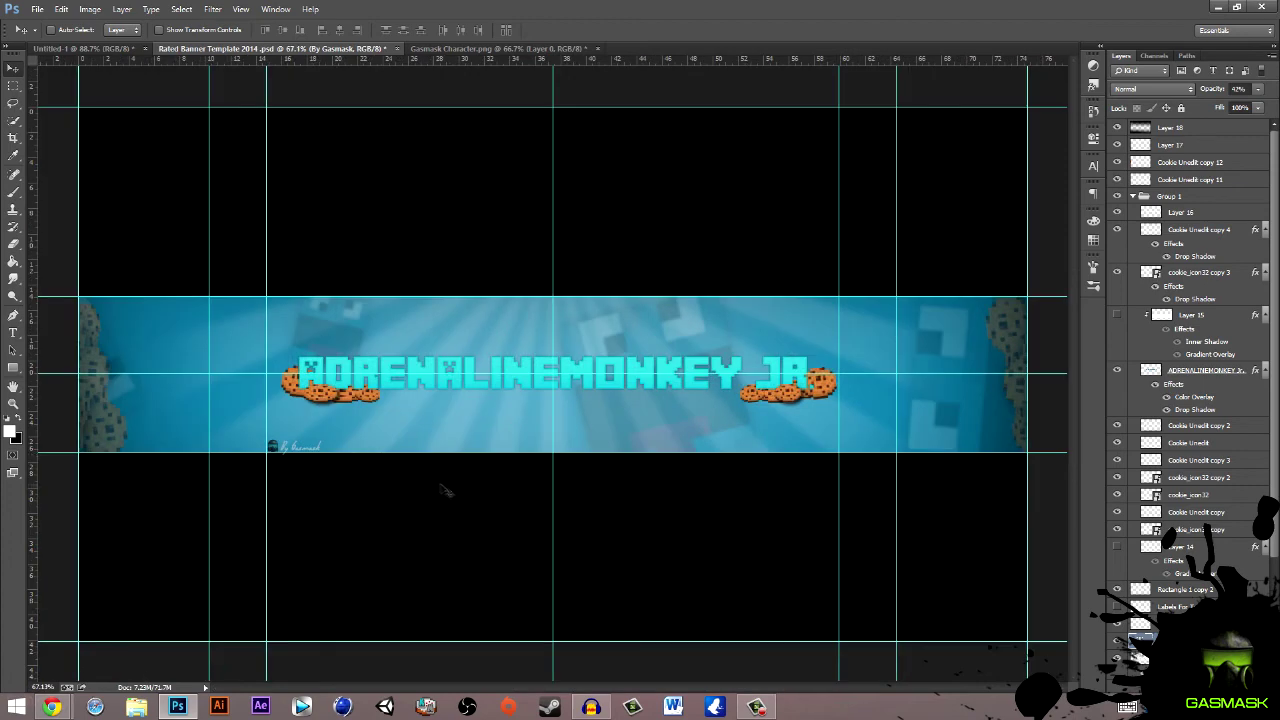
- Collapse Group 1 and create a new empty layer above Layer 13
click(1133, 196)
click(1120, 212)
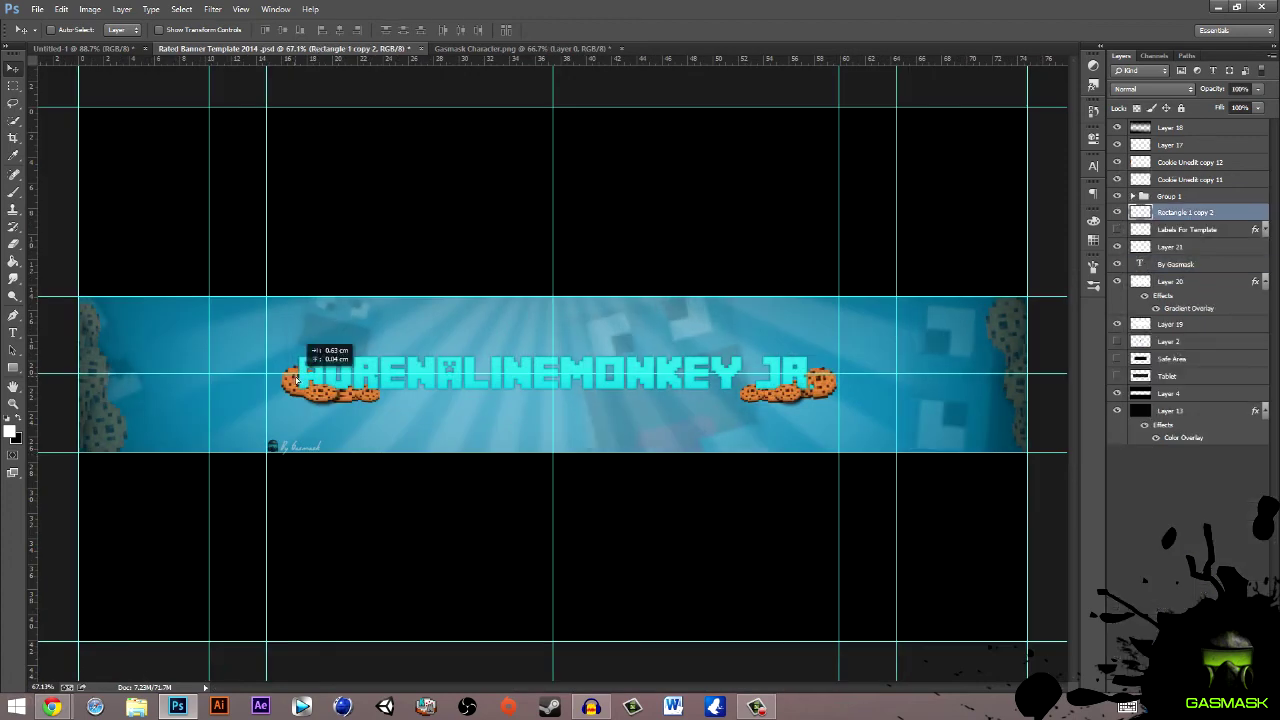
click(1118, 281)
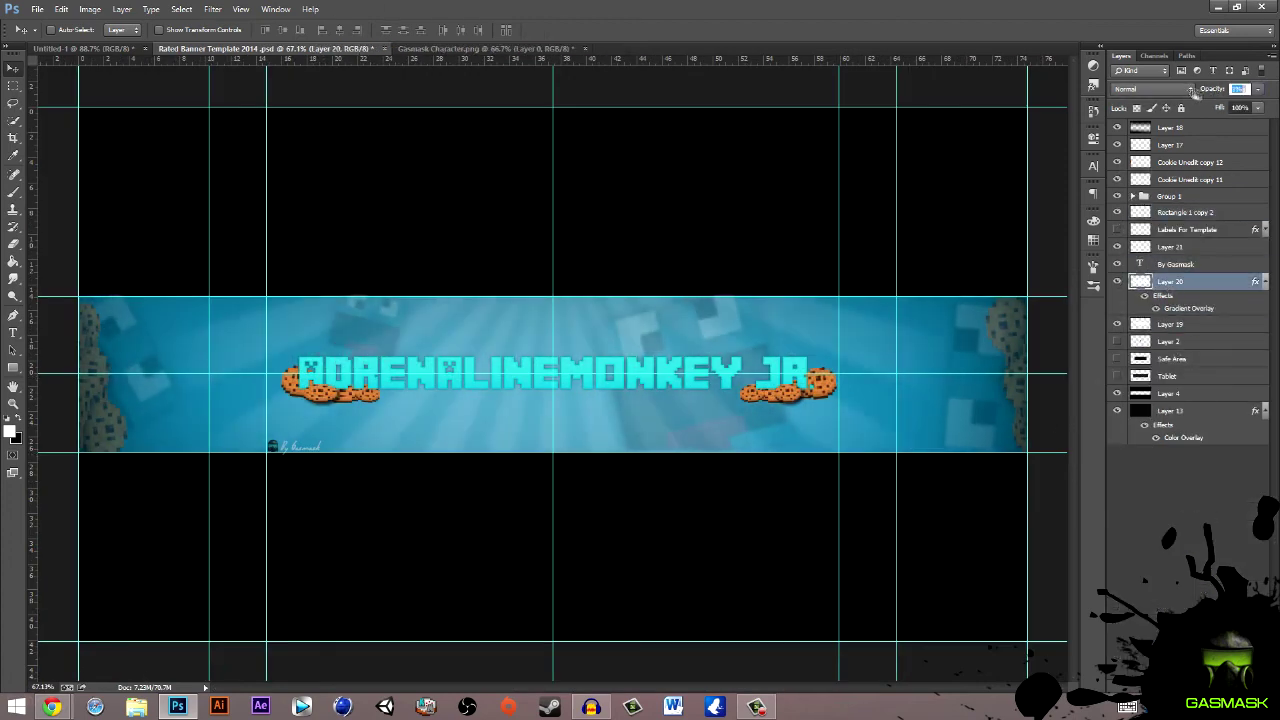
click(1208, 513)
click(1170, 410)
key(ctrl+shift+n)
key(Return)
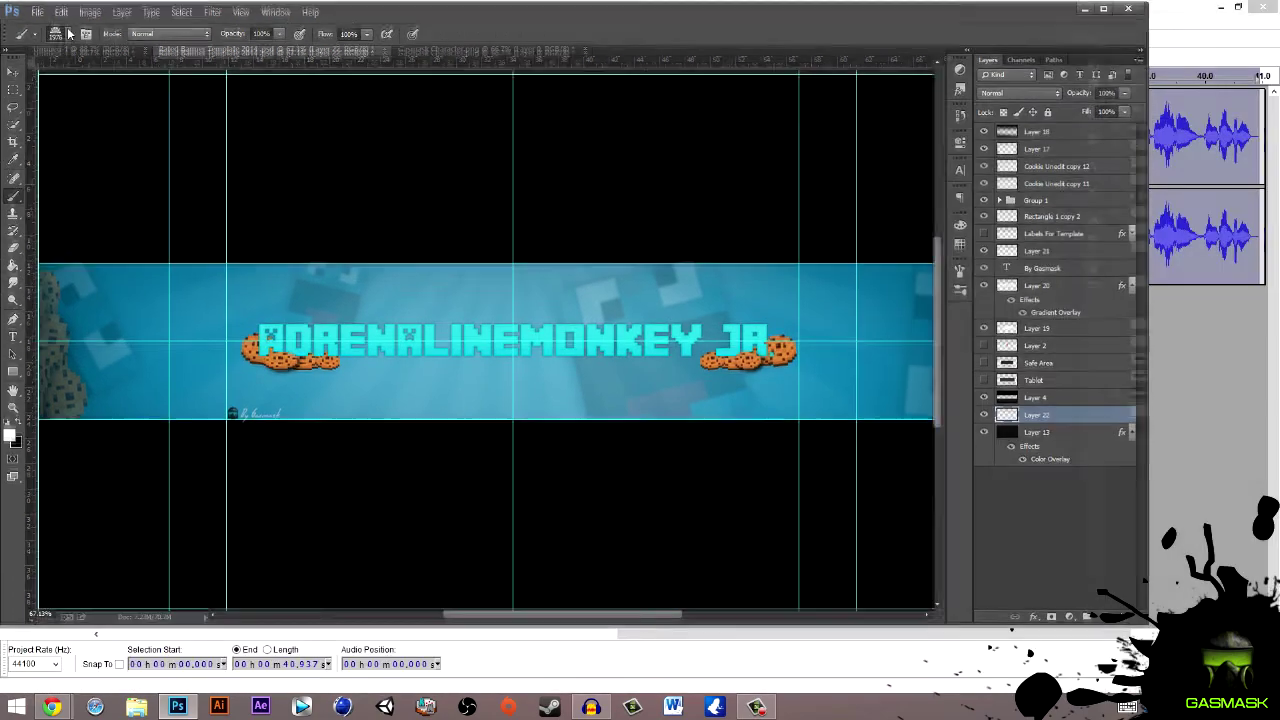
- Switch to the Brush tool and browse the brush presets for a splatter brush
key(b)
right_click(430, 300)
scroll(429, 297, down, 1)
key(Escape)
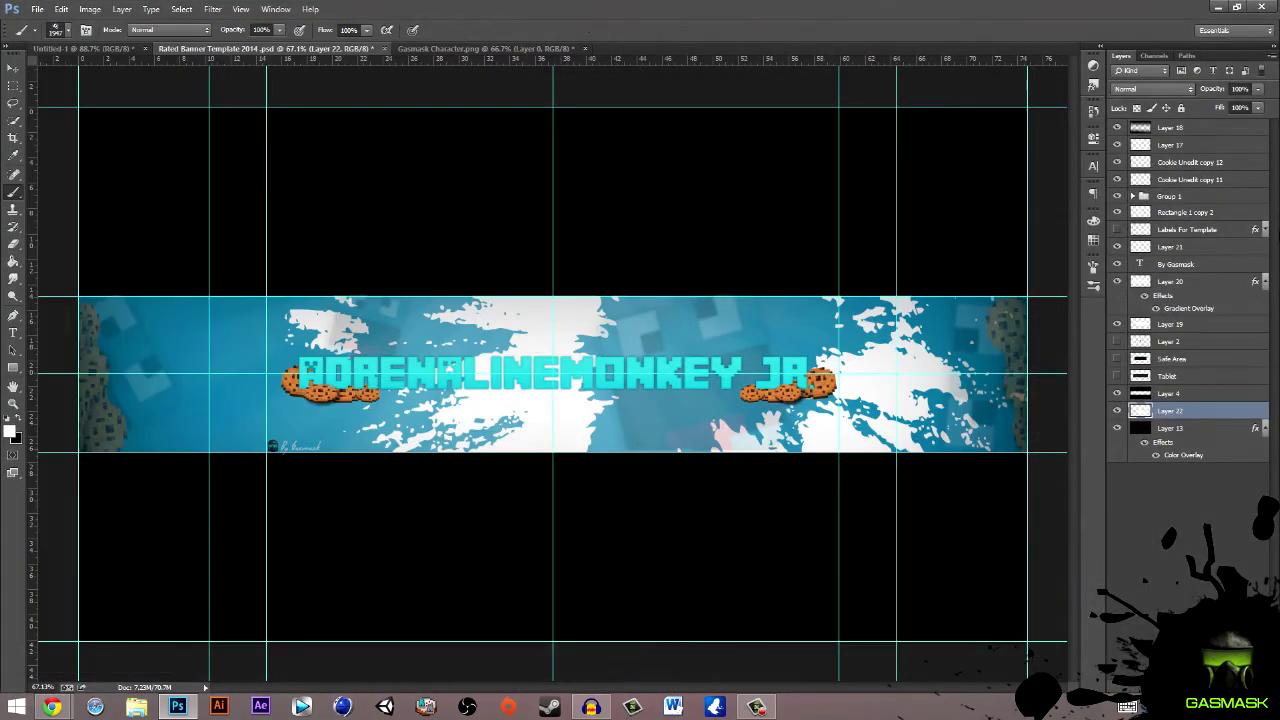
key(F5)
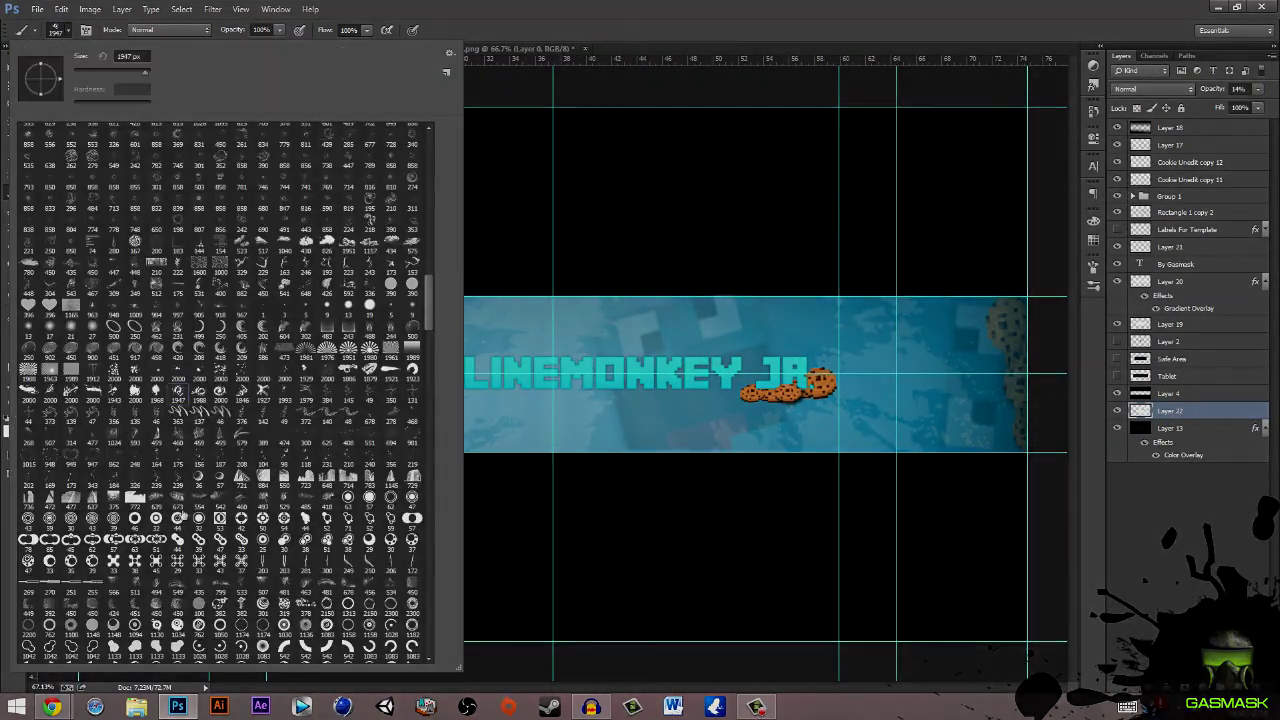